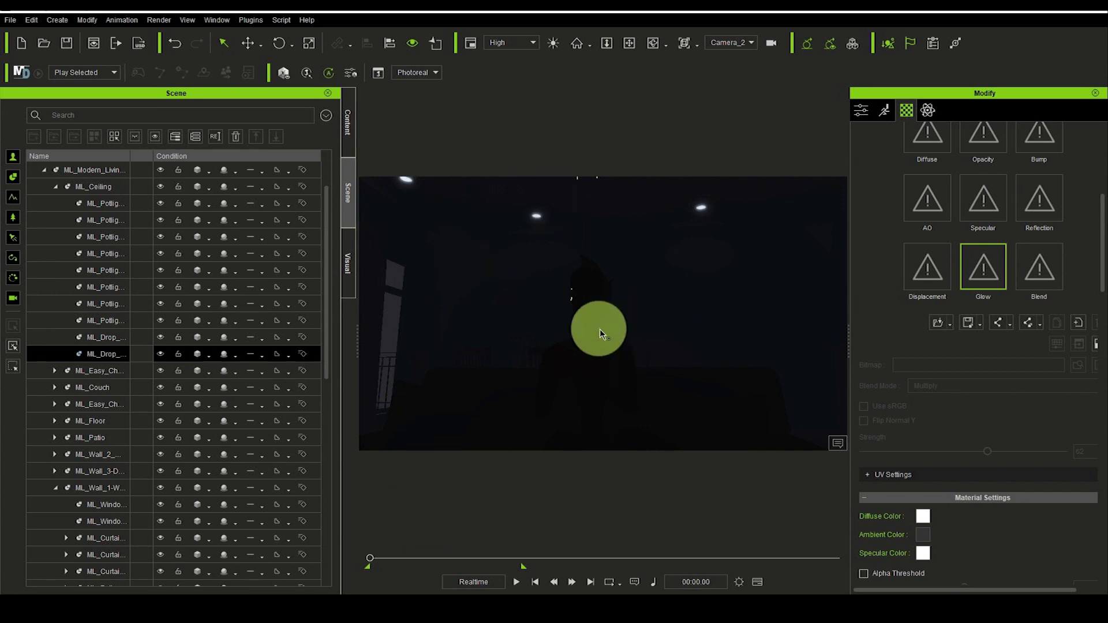
- Enable Global Illumination in the scene's visual settings
left_click(349, 267)
left_click(13, 157)
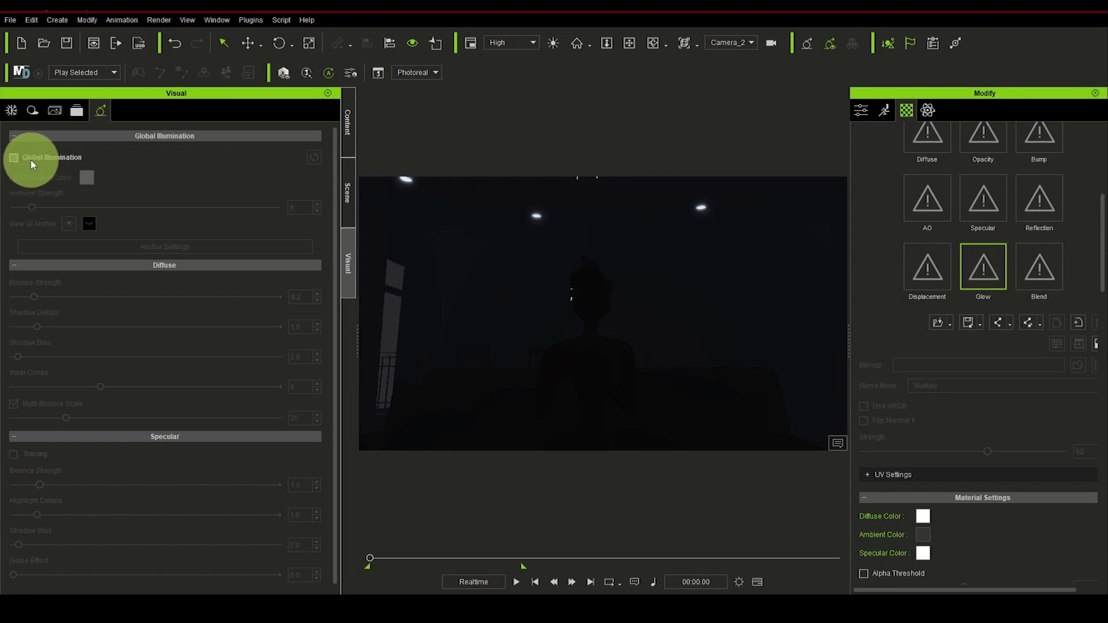
left_click(13, 158)
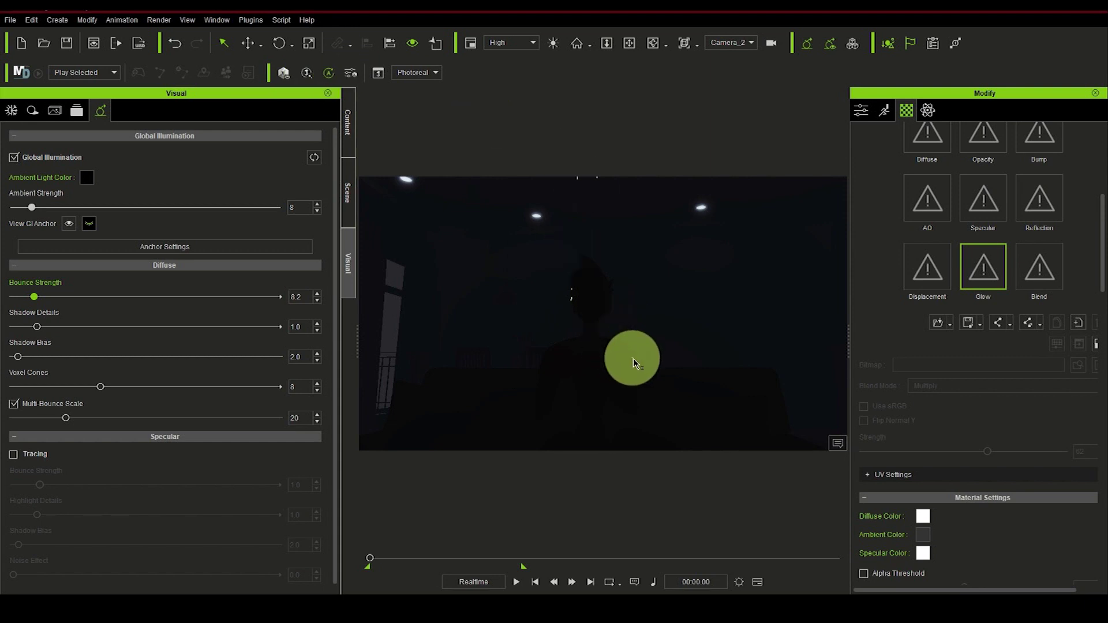
- Add a point light to the living room scene
left_click(55, 21)
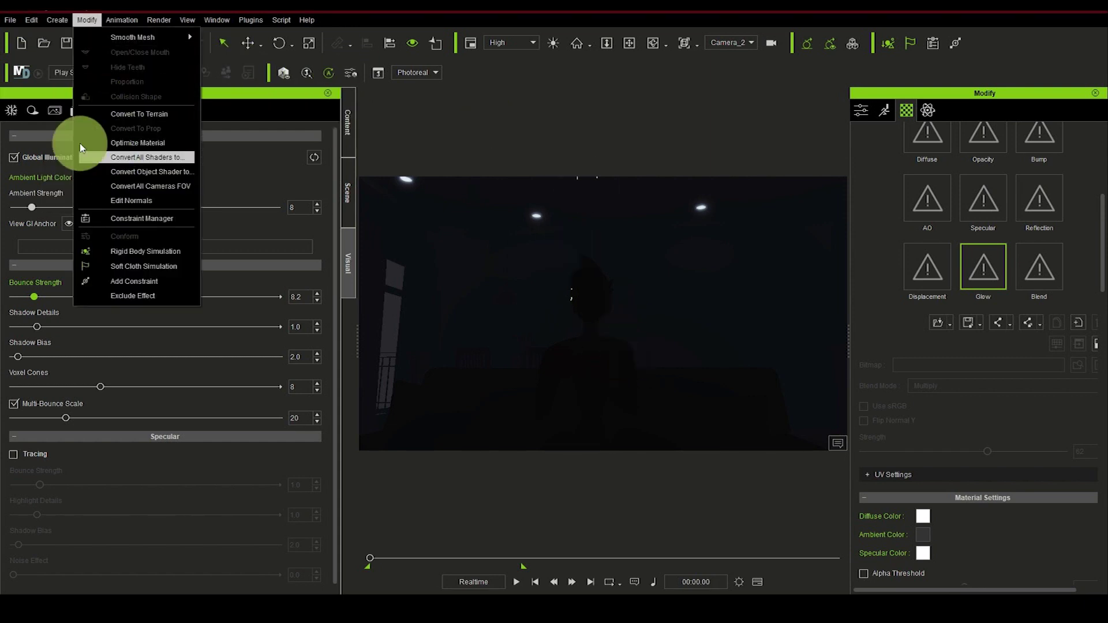
mouse_move(75, 155)
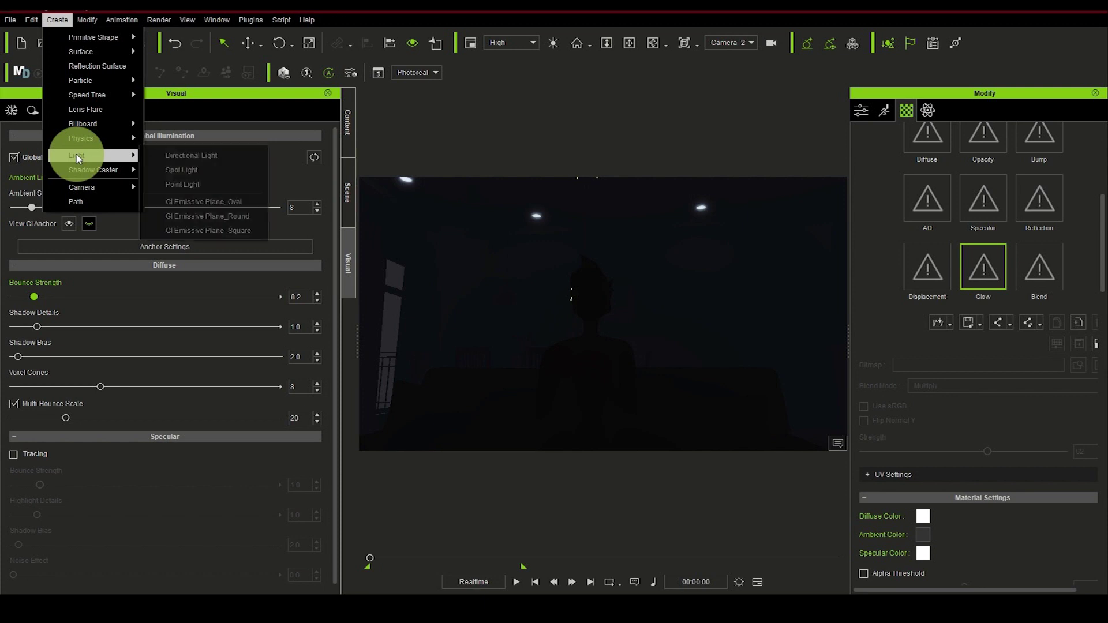
left_click(185, 186)
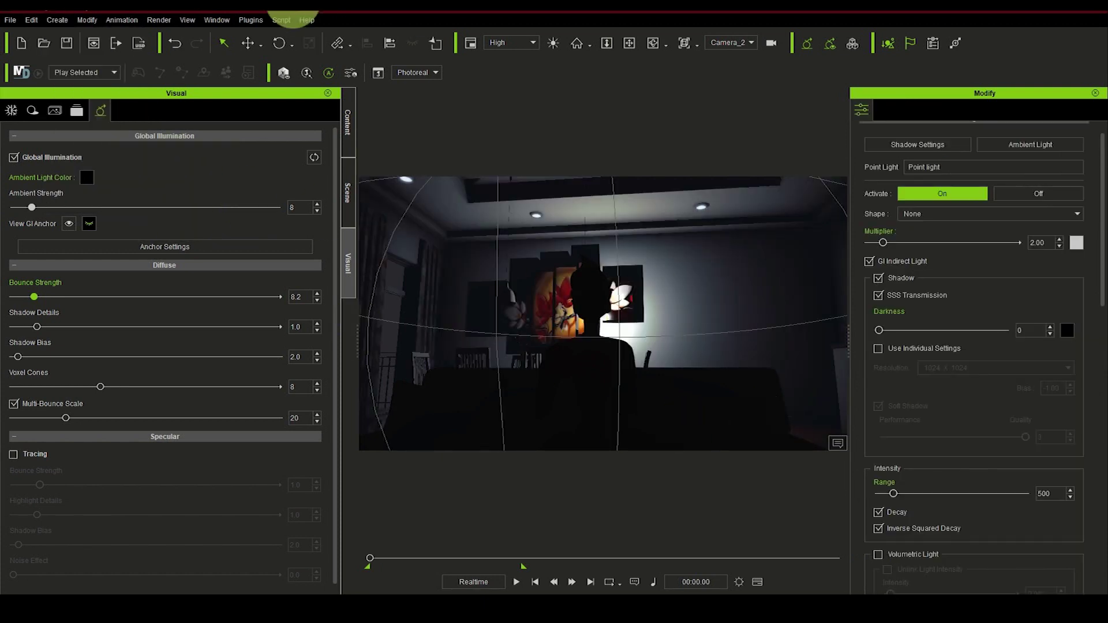
- Move the new point light in front of the back wall, up and to the right of the seated character
left_click(249, 44)
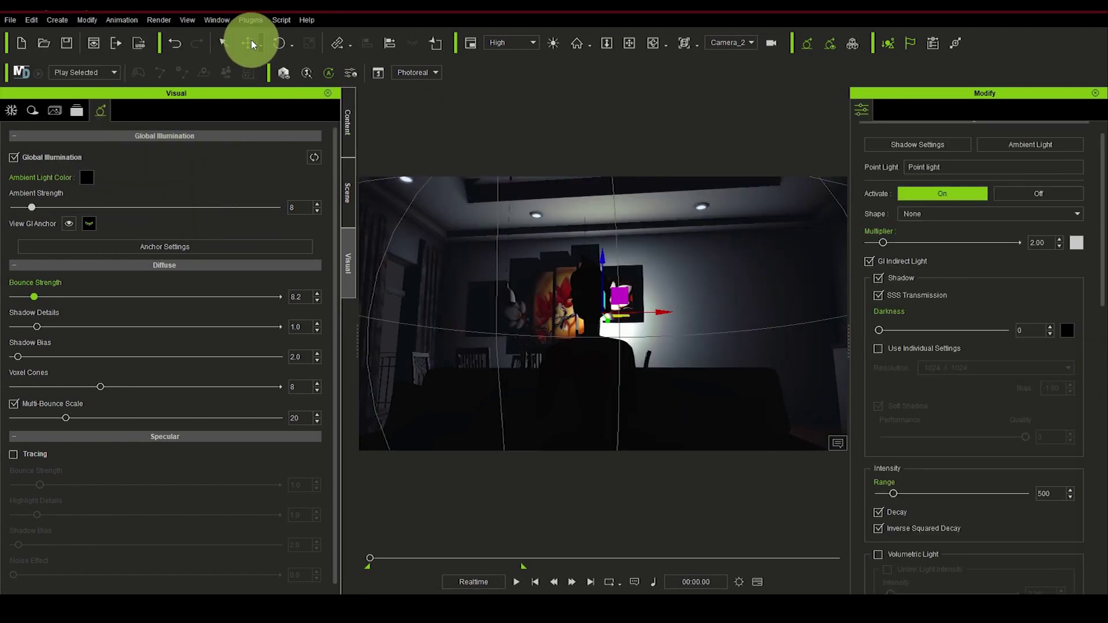
left_click(610, 321)
left_click_drag(610, 321, 507, 300)
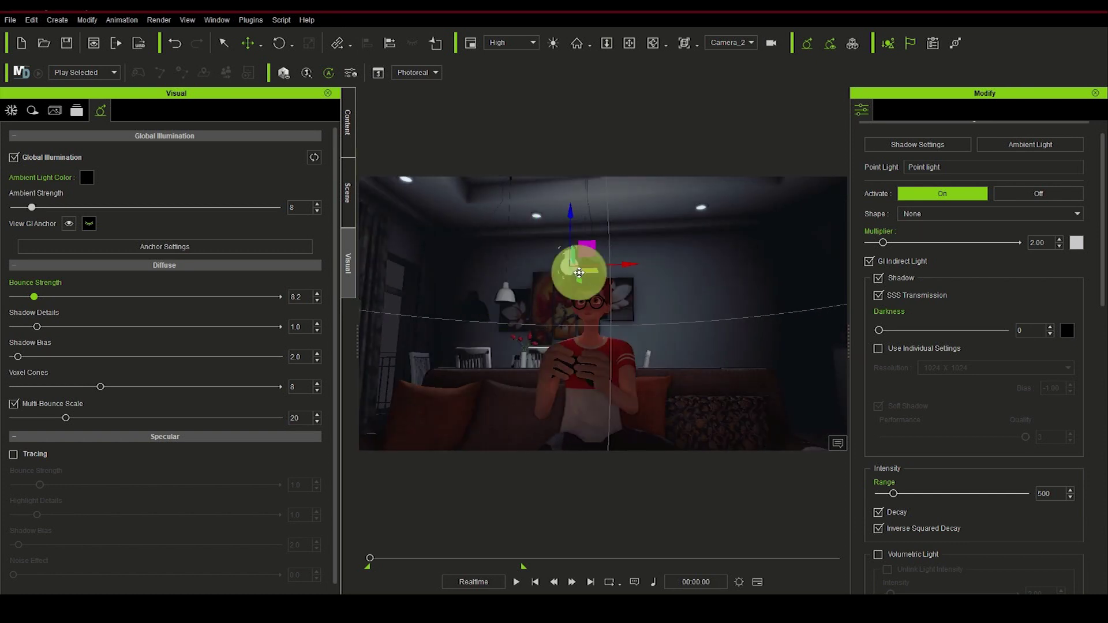
left_click_drag(725, 259, 755, 267)
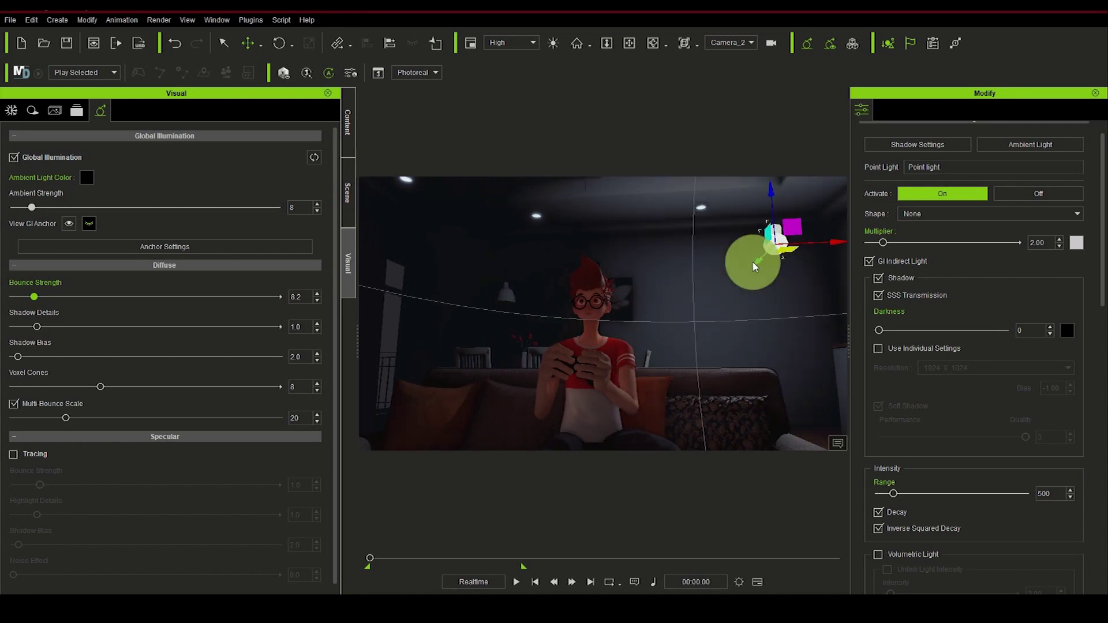
- Set the point light's color to the light blue basic color
left_click(1075, 245)
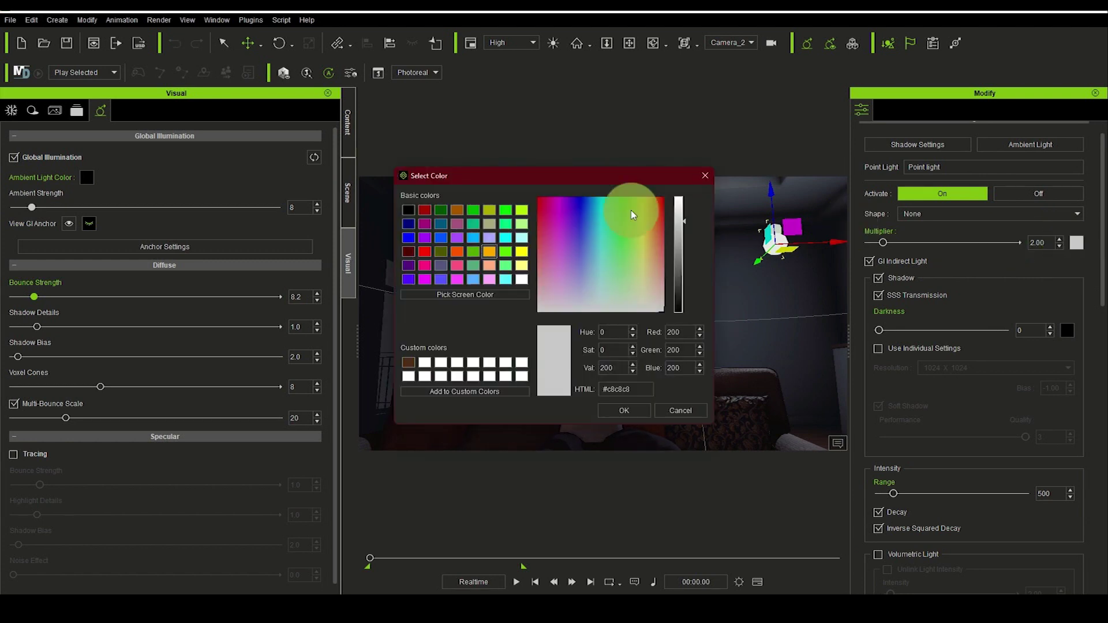
left_click_drag(574, 178, 239, 132)
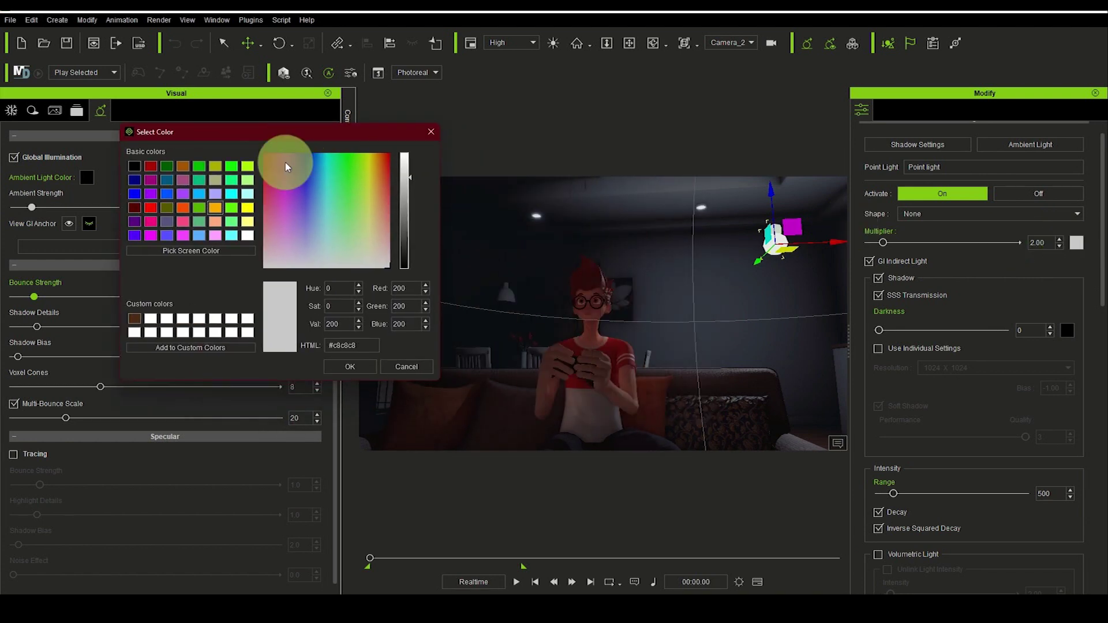
left_click(200, 235)
left_click(350, 366)
- Move the blue point light closer to the camera, into the upper-right corner of the camera view
left_click_drag(758, 262, 783, 230)
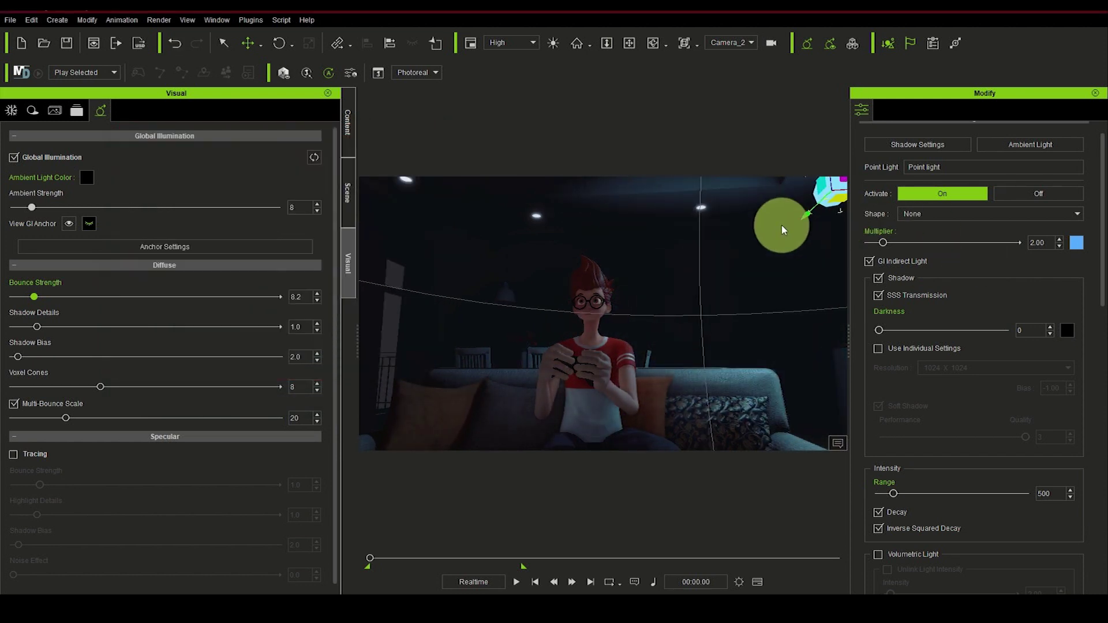
right_click(796, 208)
left_click(357, 4)
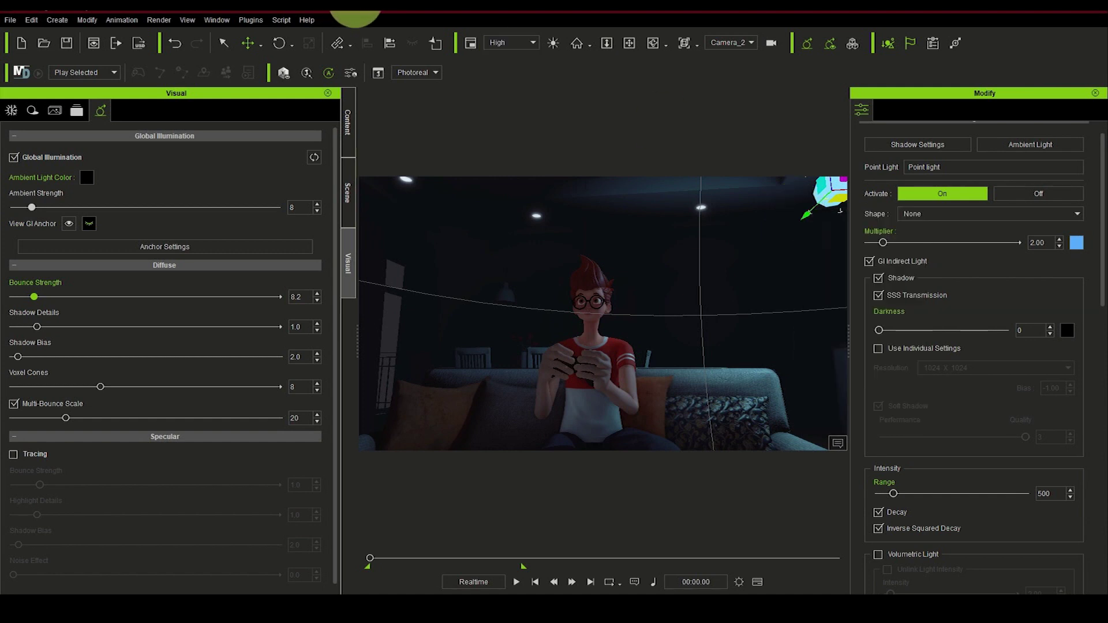
- Duplicate the blue point light and place the copy on the room's left side, above the chairs
left_click(50, 23)
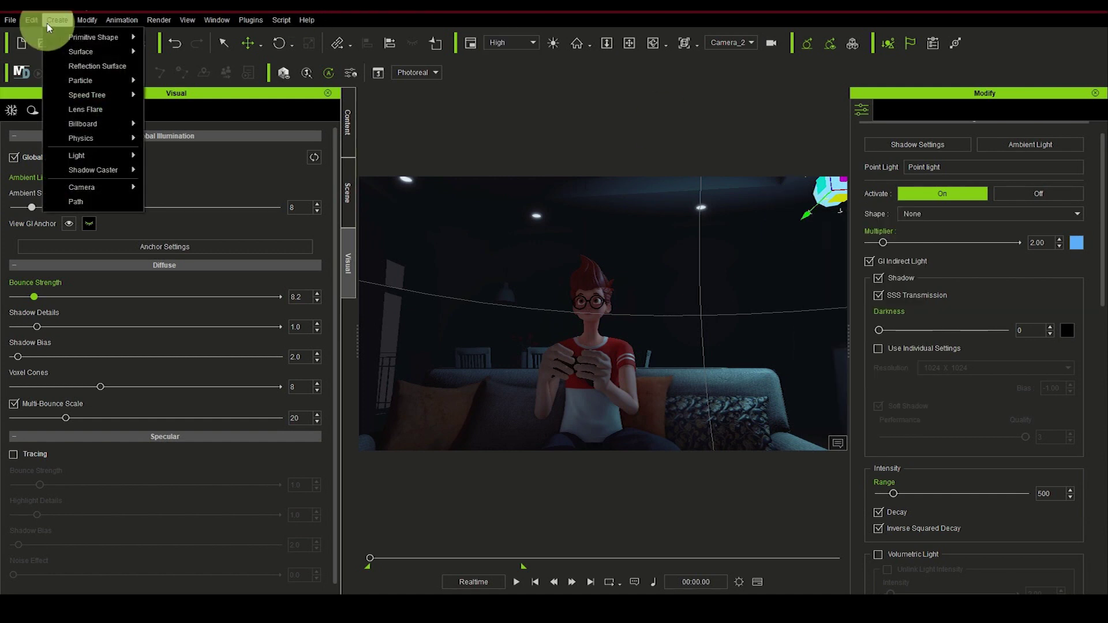
mouse_move(62, 79)
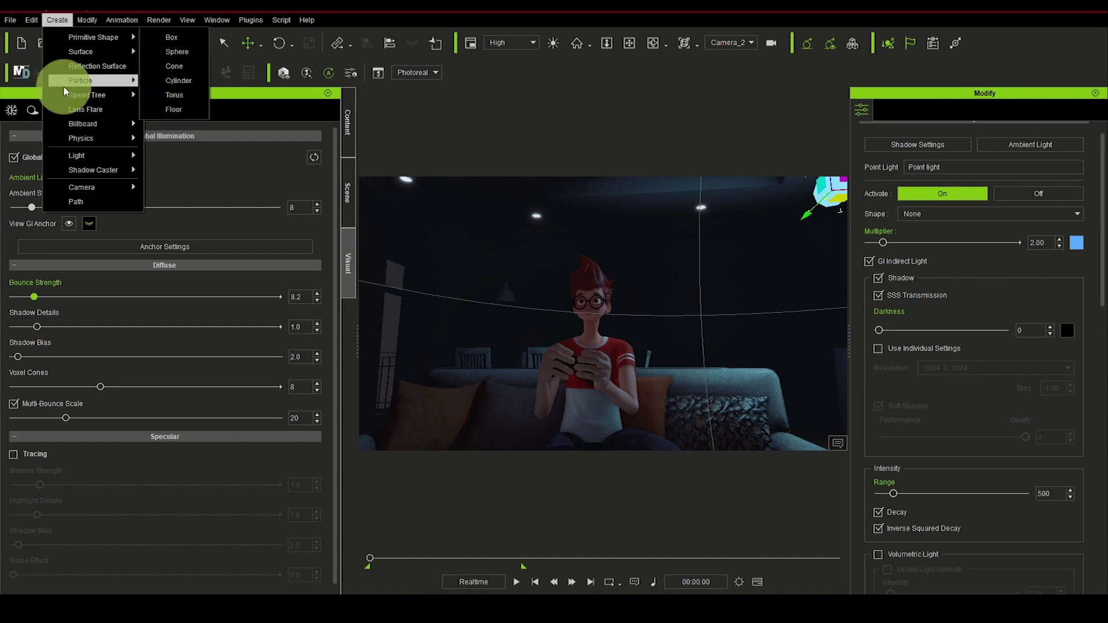
mouse_move(77, 132)
mouse_move(31, 20)
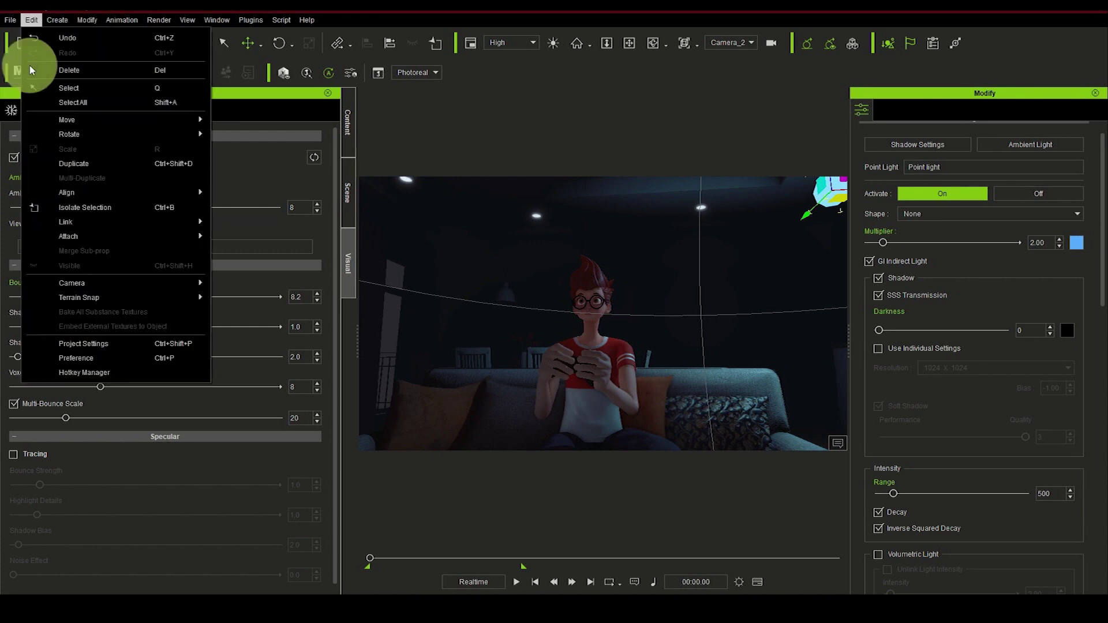
left_click(68, 164)
mouse_move(808, 247)
left_mouse_down()
mouse_move(804, 186)
mouse_move(816, 210)
mouse_move(702, 276)
mouse_move(797, 272)
mouse_move(532, 256)
mouse_move(576, 249)
mouse_move(544, 286)
mouse_move(504, 266)
mouse_move(525, 274)
mouse_move(564, 261)
mouse_move(470, 251)
mouse_move(519, 247)
mouse_move(462, 255)
mouse_move(544, 287)
mouse_move(525, 248)
mouse_move(475, 254)
mouse_move(648, 316)
mouse_move(372, 266)
left_mouse_up()
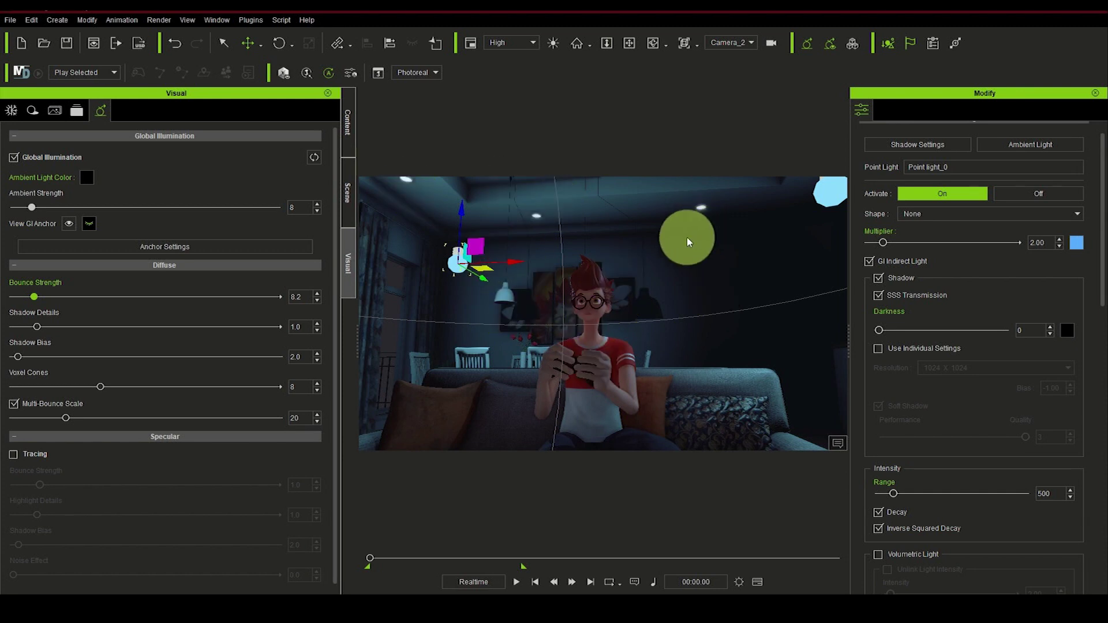
- Turn off shadows for the left point light and shift it slightly further left
left_click(878, 279)
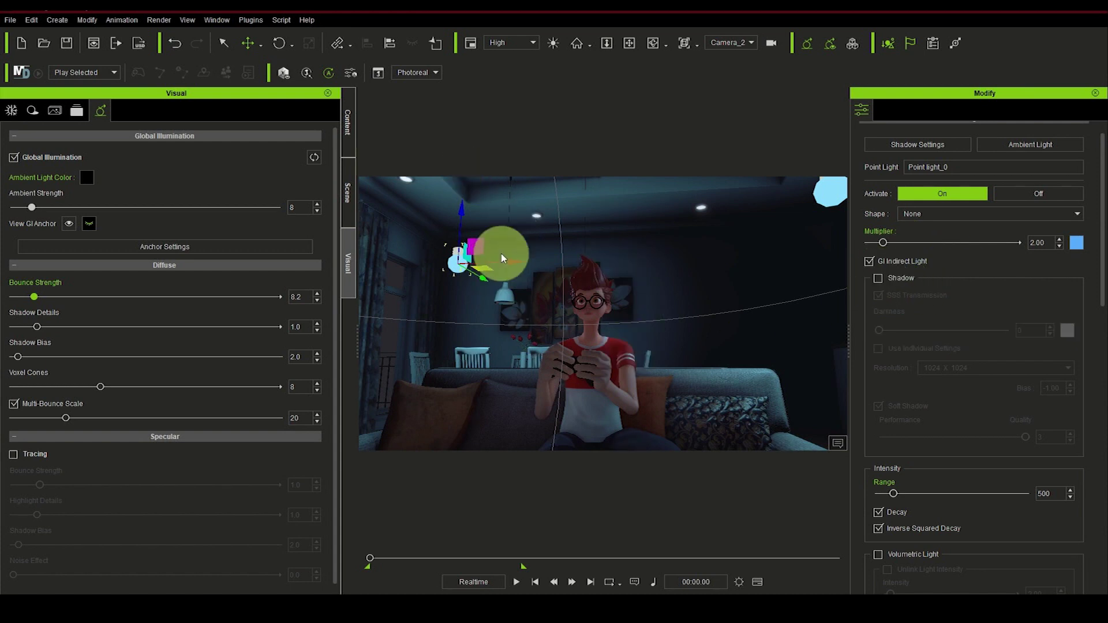
left_click_drag(483, 274, 456, 274)
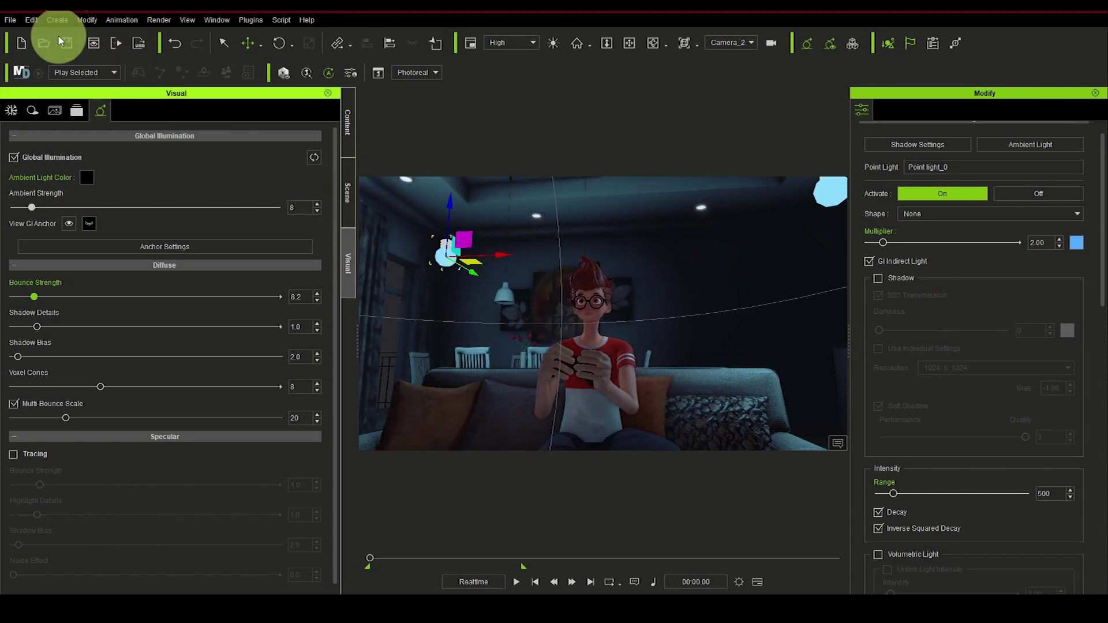
- Duplicate the shadowless left point light and move the copy to the right side of the room
left_click(35, 24)
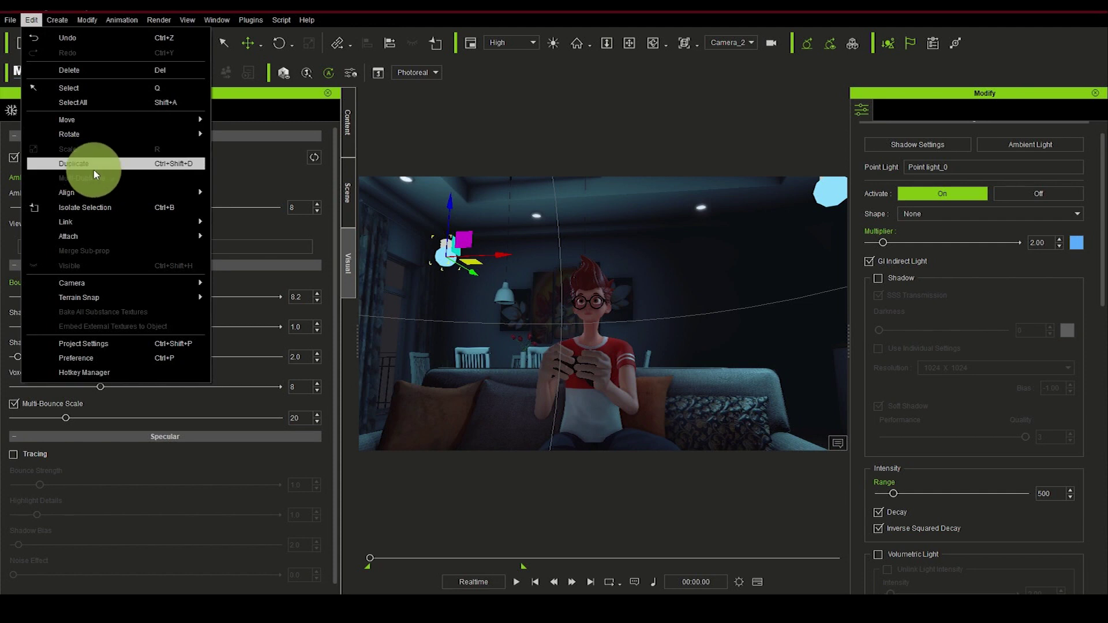
left_click(84, 166)
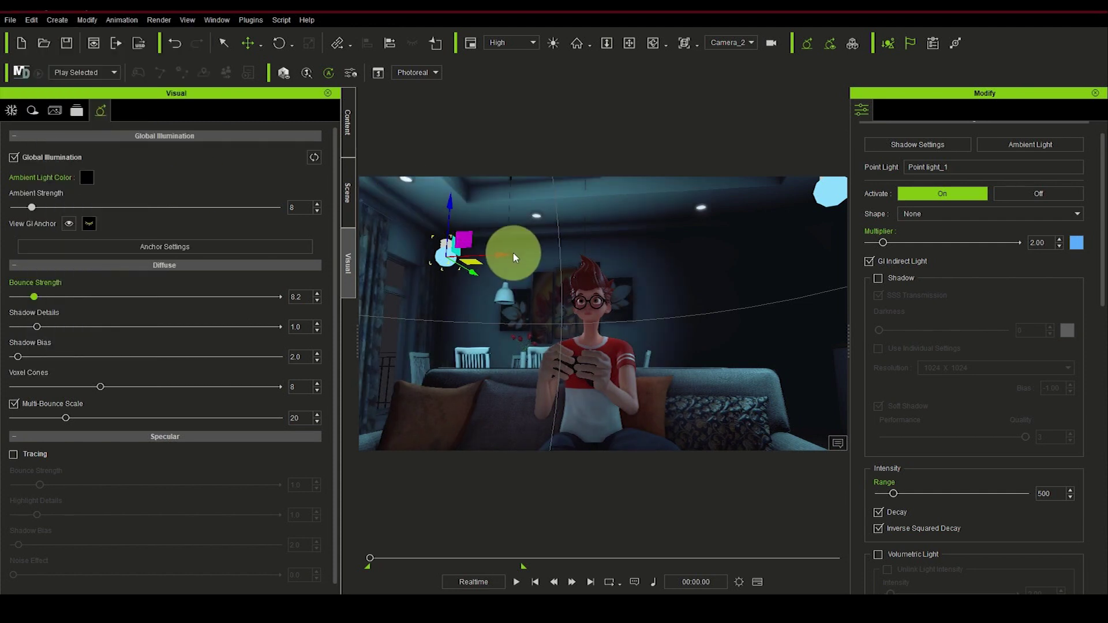
left_click_drag(502, 253, 768, 262)
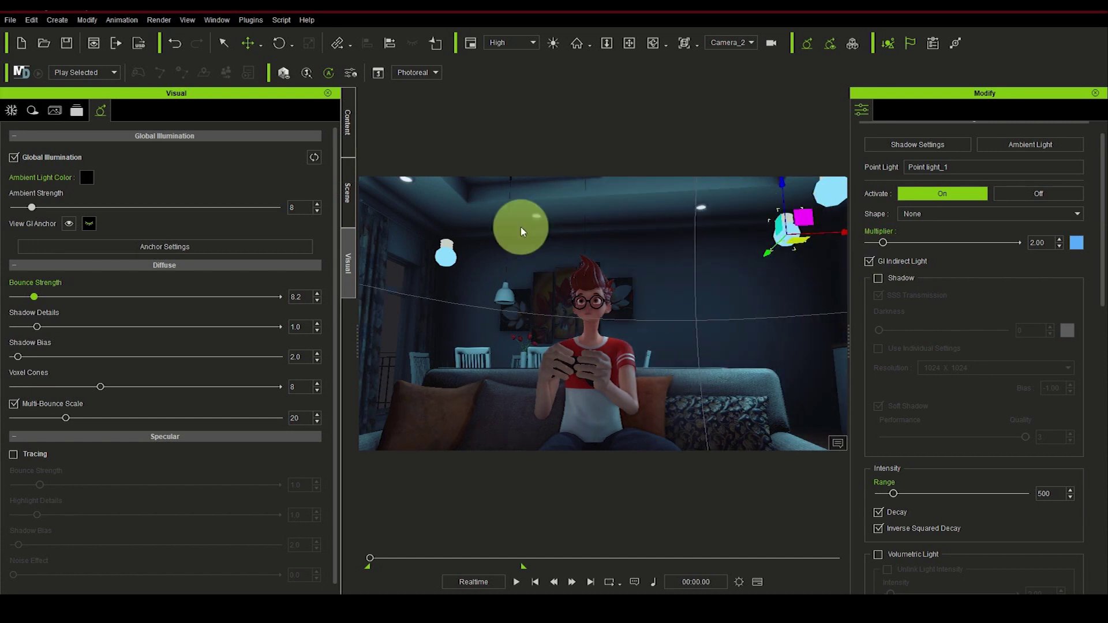
- Duplicate the shadowless right point light and move the copy outside the visible camera frame to brighten the character and couch
left_click(29, 19)
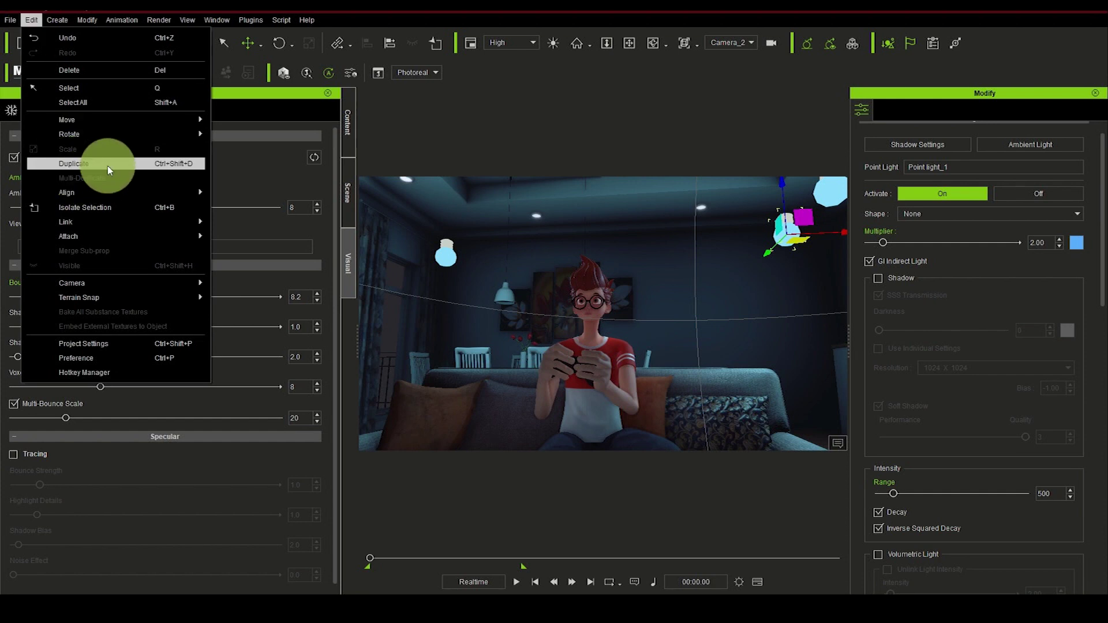
left_click(106, 163)
left_click_drag(841, 236, 223, 237)
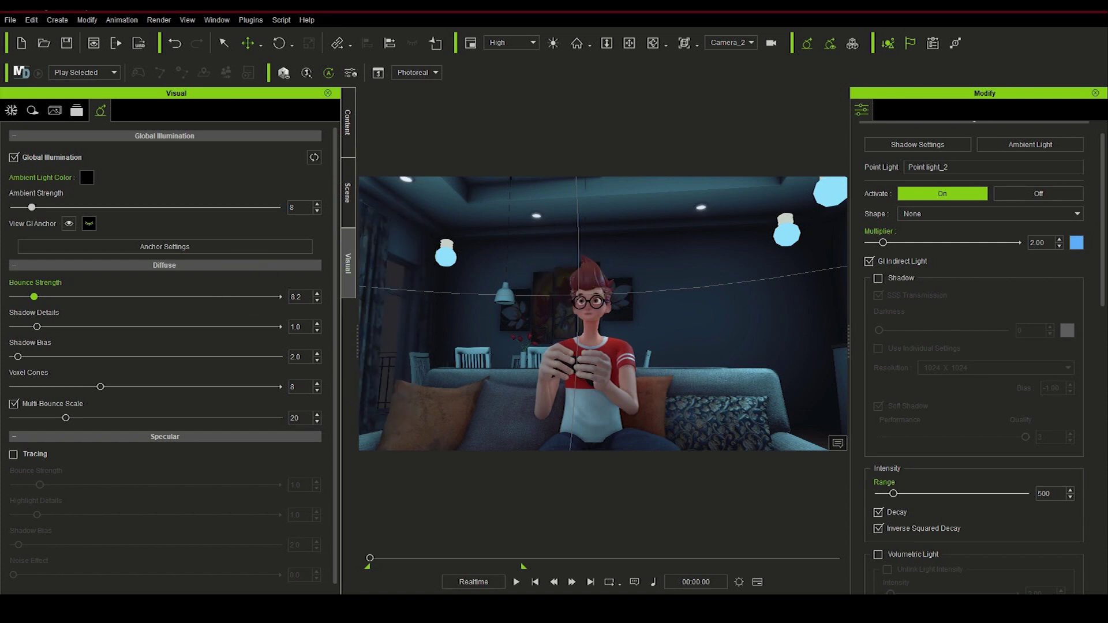
- Add a spot light and move it to the left edge of the room near the curtains
left_click(58, 20)
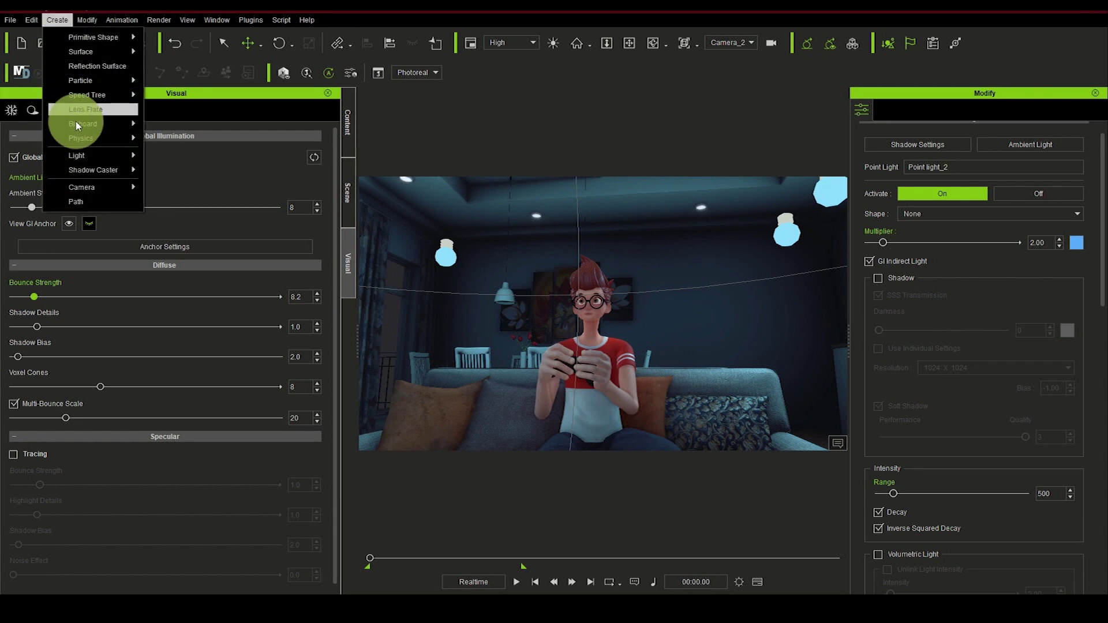
mouse_move(91, 155)
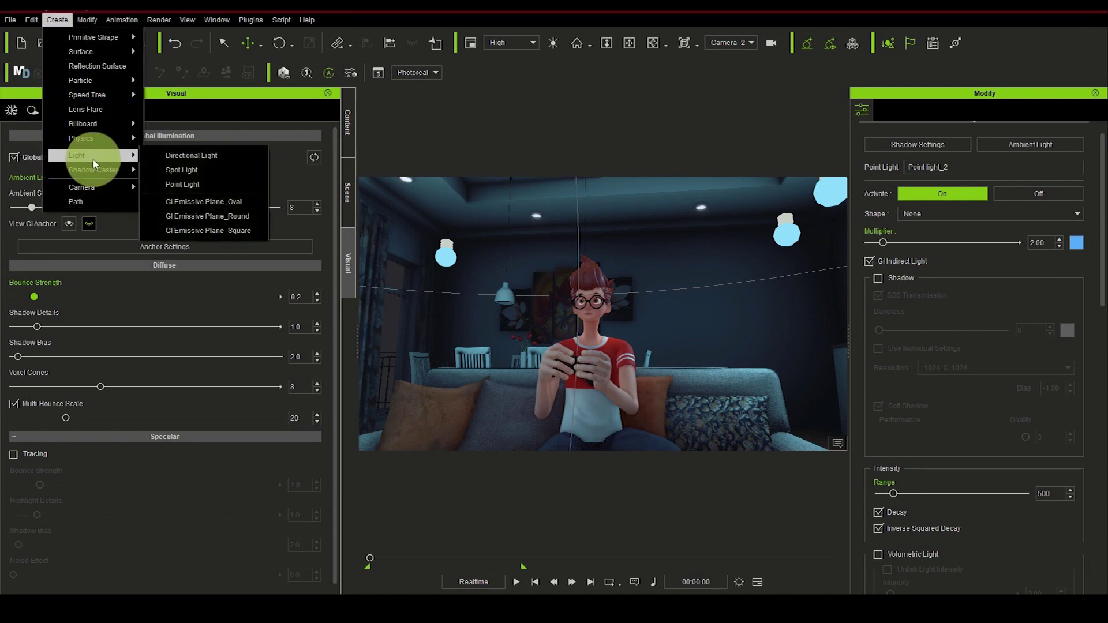
left_click(195, 169)
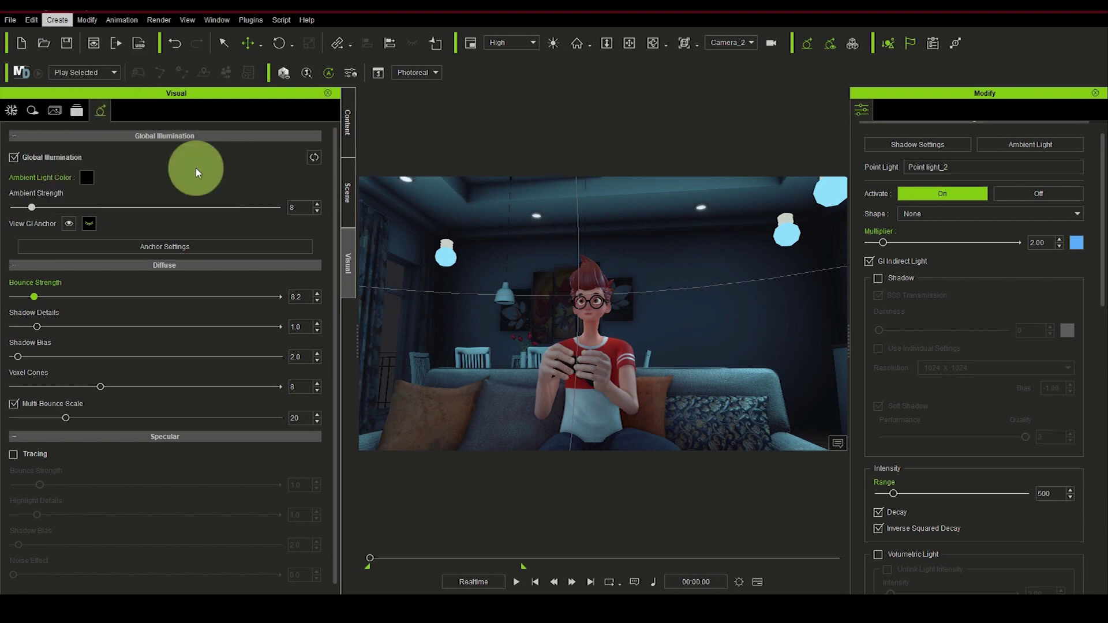
left_click_drag(612, 328, 376, 294)
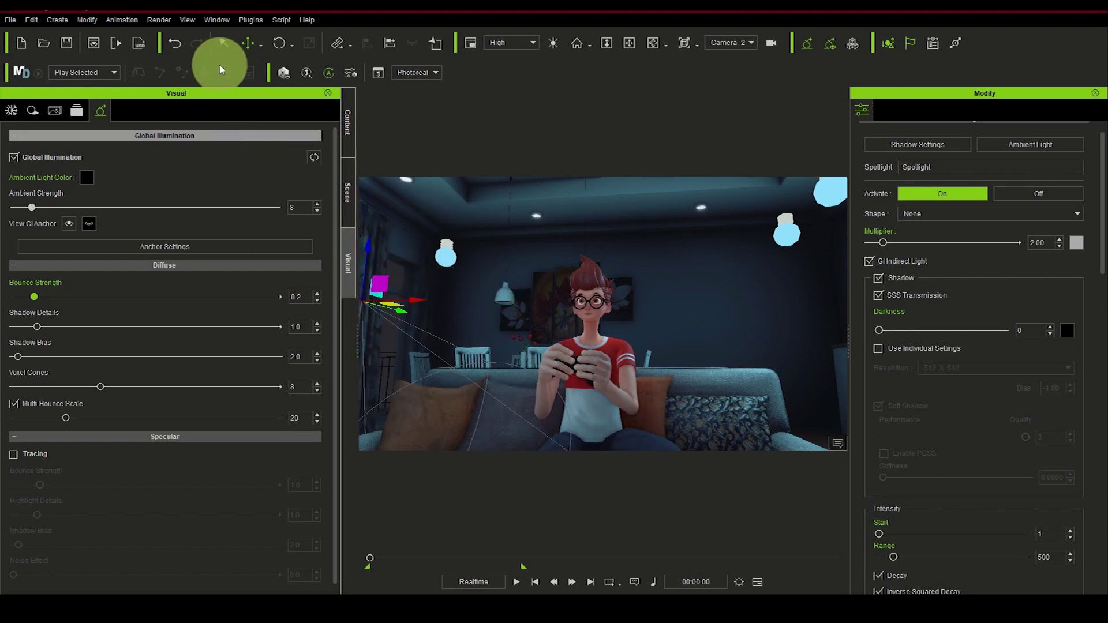
- Rotate the spotlight to aim its beam into the room toward the character and reposition it beside the window
left_click(279, 43)
left_click_drag(394, 299, 334, 280)
left_click(248, 43)
left_click_drag(418, 301, 440, 275)
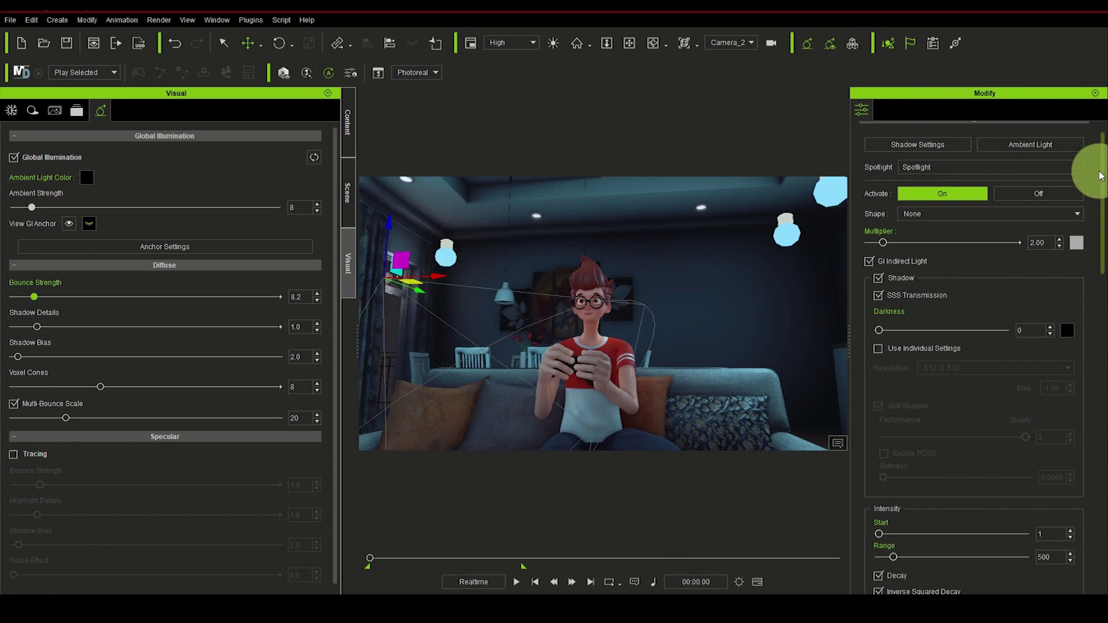
- Enable volumetric light on the spotlight with a Medium Density Multiplier of about 74.22, and raise the spotlight slightly
left_click_drag(1102, 175, 1105, 297)
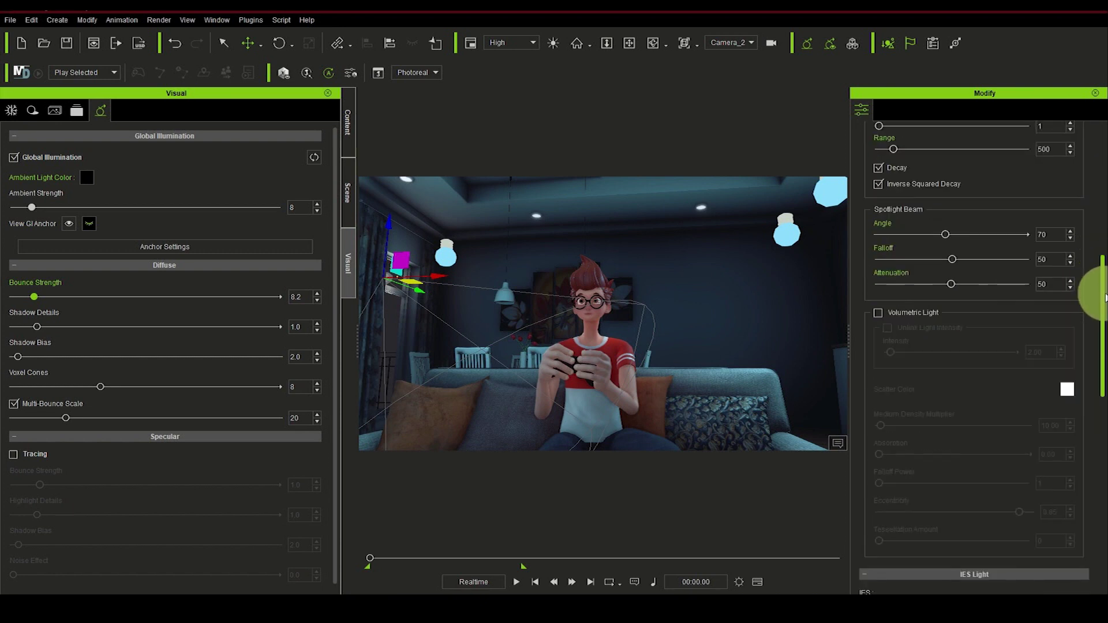
left_click(878, 314)
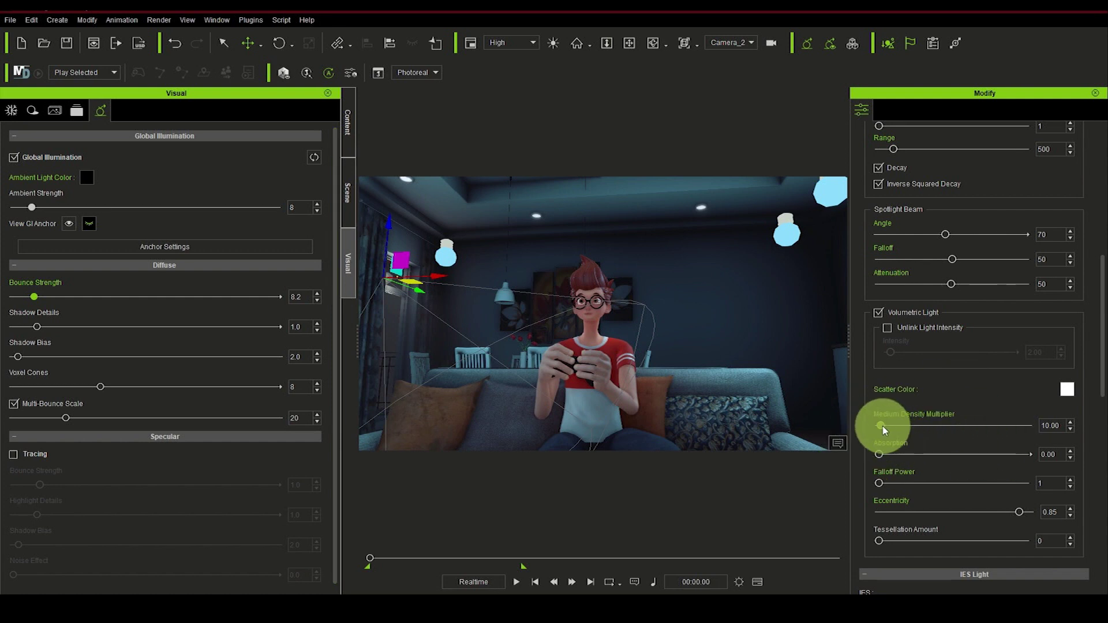
mouse_move(894, 430)
left_mouse_down()
mouse_move(1085, 445)
mouse_move(885, 449)
mouse_move(895, 448)
left_mouse_up()
left_click_drag(504, 323, 395, 218)
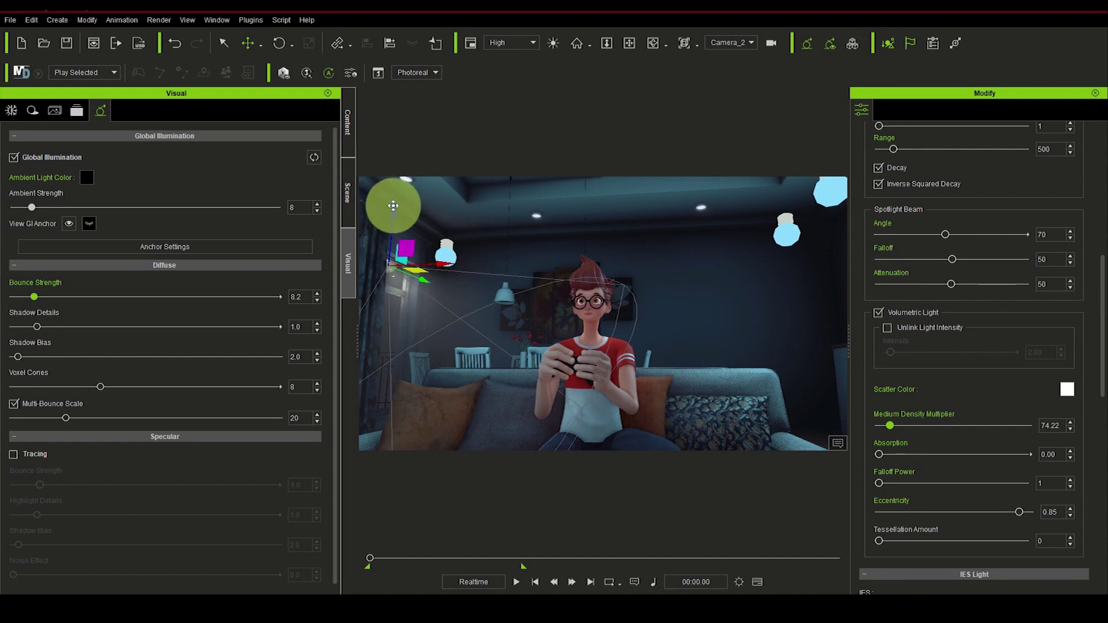
left_click(1067, 391)
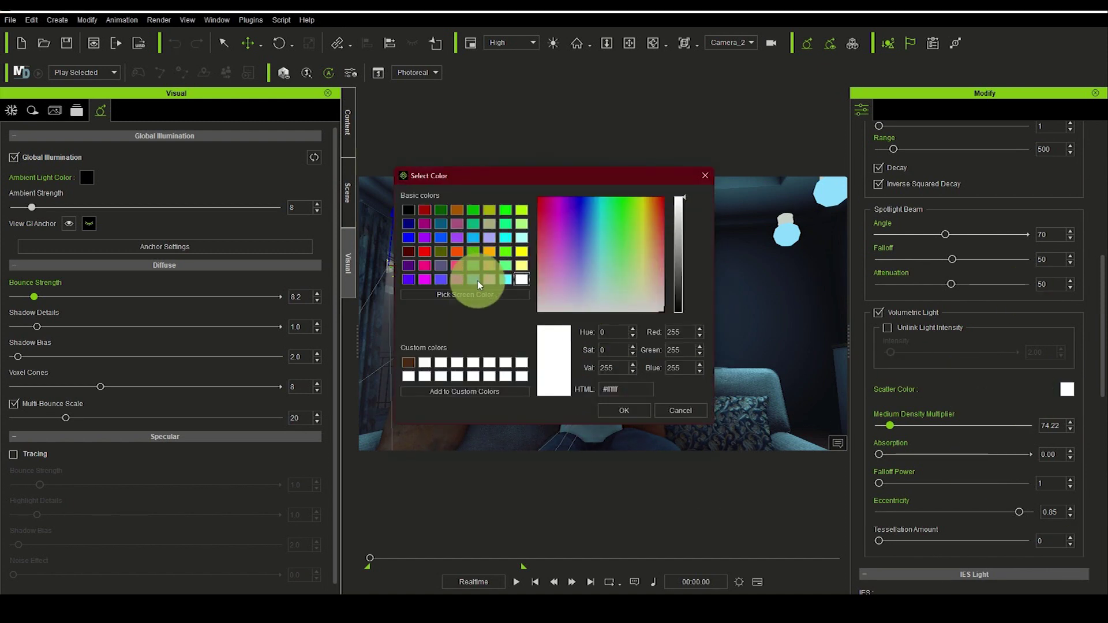
left_click(473, 279)
left_click_drag(483, 180, 683, 174)
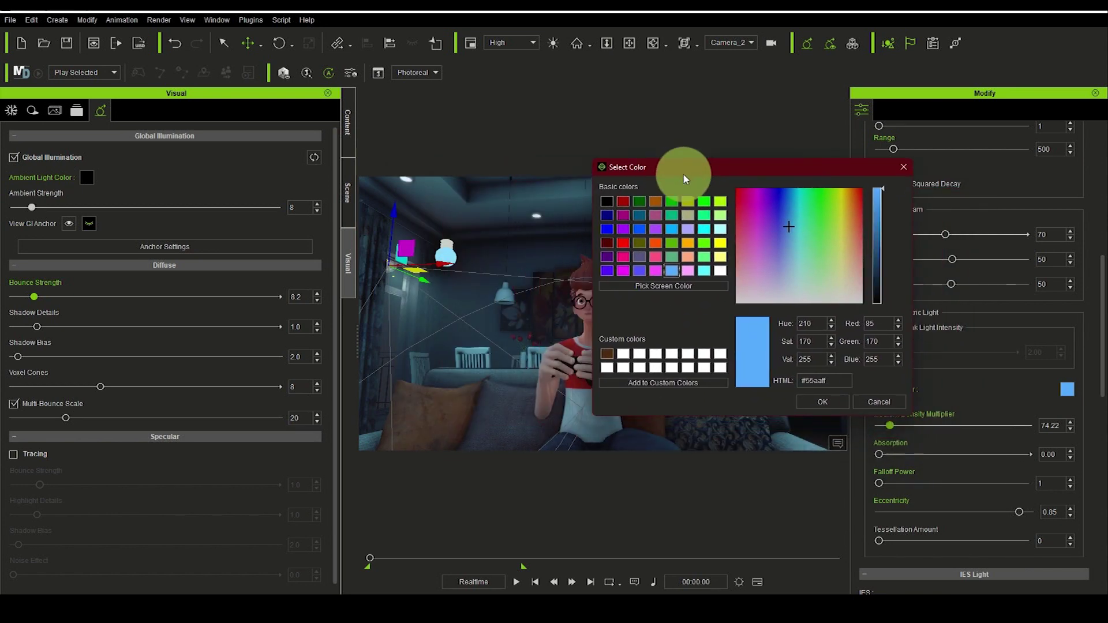
left_click(879, 401)
- Set the window spotlight's own light color to the same light blue as its scatter color, #55aaff
left_click_drag(1100, 347, 1102, 109)
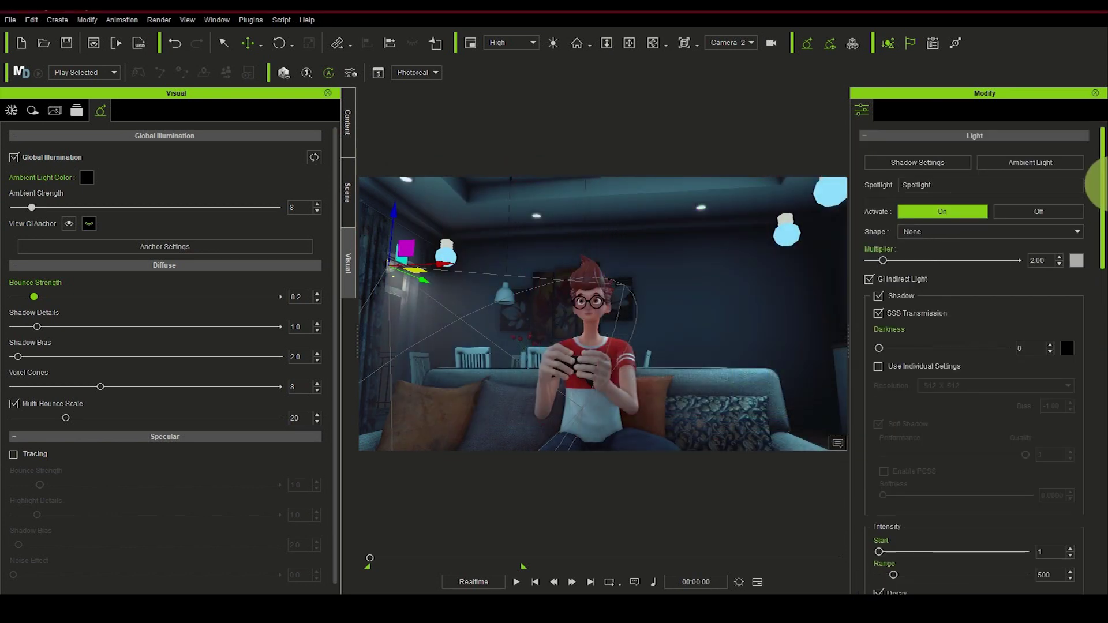
left_click(1077, 262)
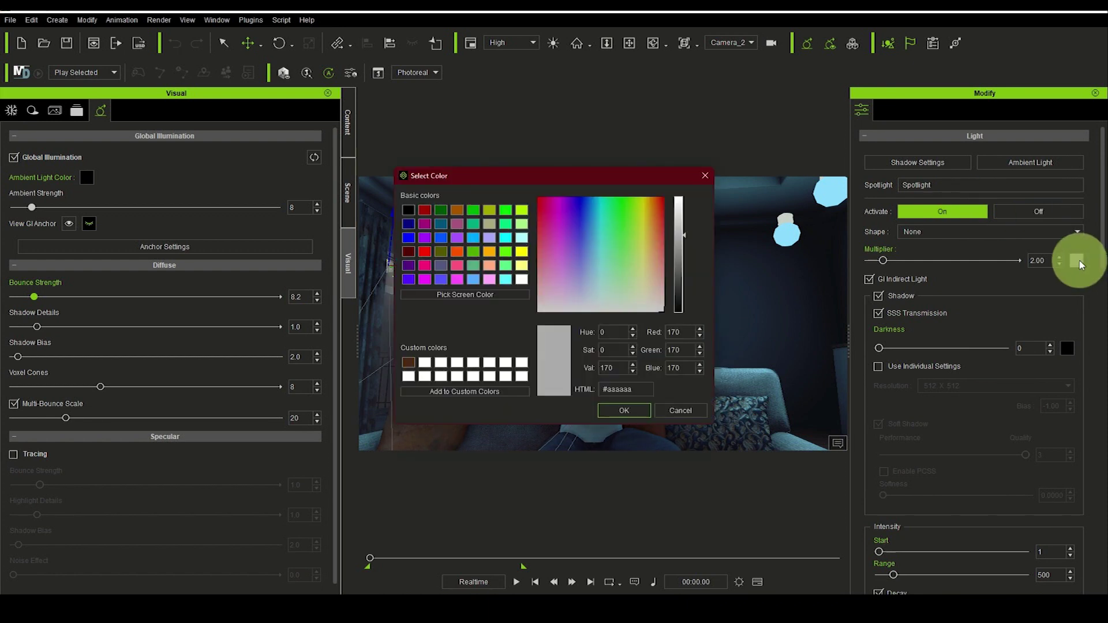
left_click_drag(477, 175, 701, 138)
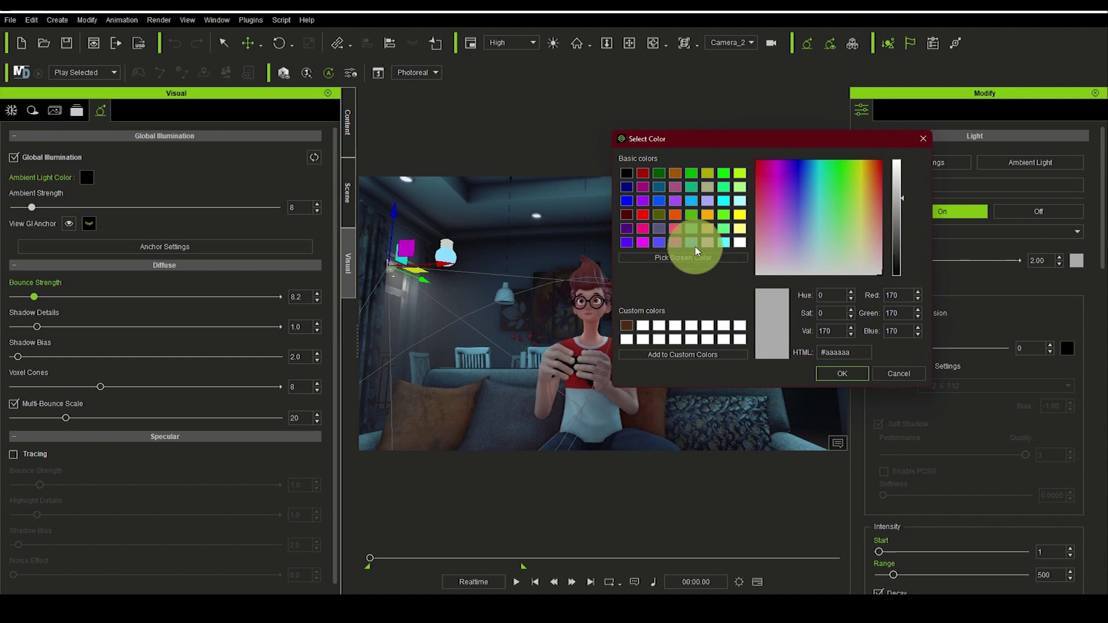
left_click(692, 242)
left_click(843, 374)
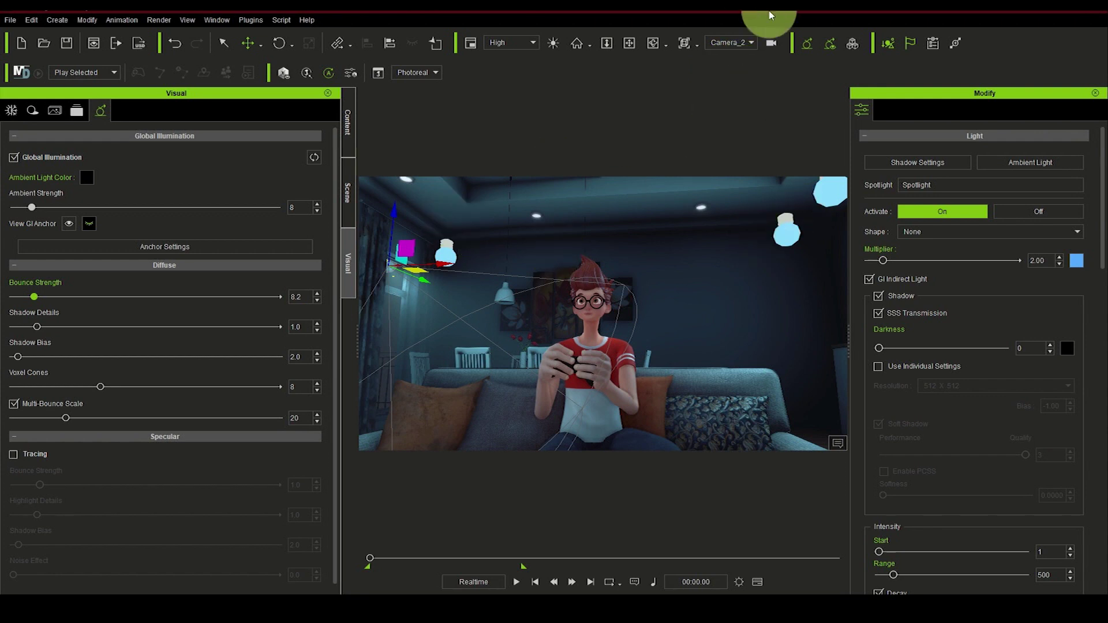
- Switch from Camera_2 to the Preview camera and add a new spot light over the dining table
left_click(732, 52)
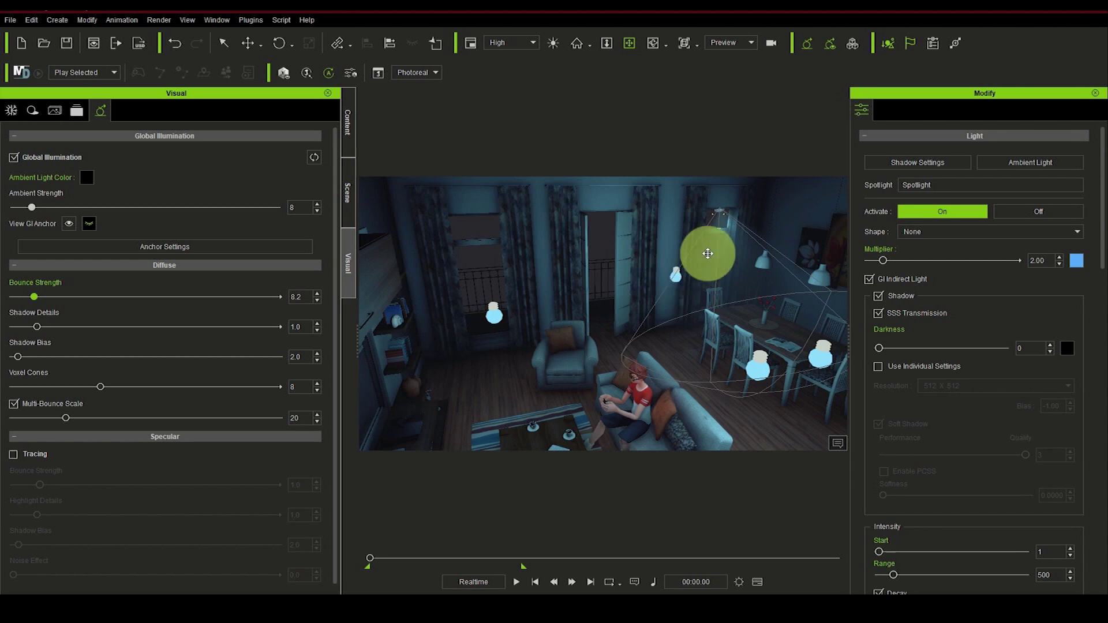
left_click(675, 276)
scroll(753, 284, "up", 3)
mouse_move(753, 285)
right_mouse_down()
mouse_move(596, 296)
mouse_move(732, 344)
mouse_move(621, 252)
mouse_move(710, 272)
mouse_move(710, 331)
mouse_move(673, 290)
mouse_move(663, 309)
mouse_move(687, 284)
right_mouse_up()
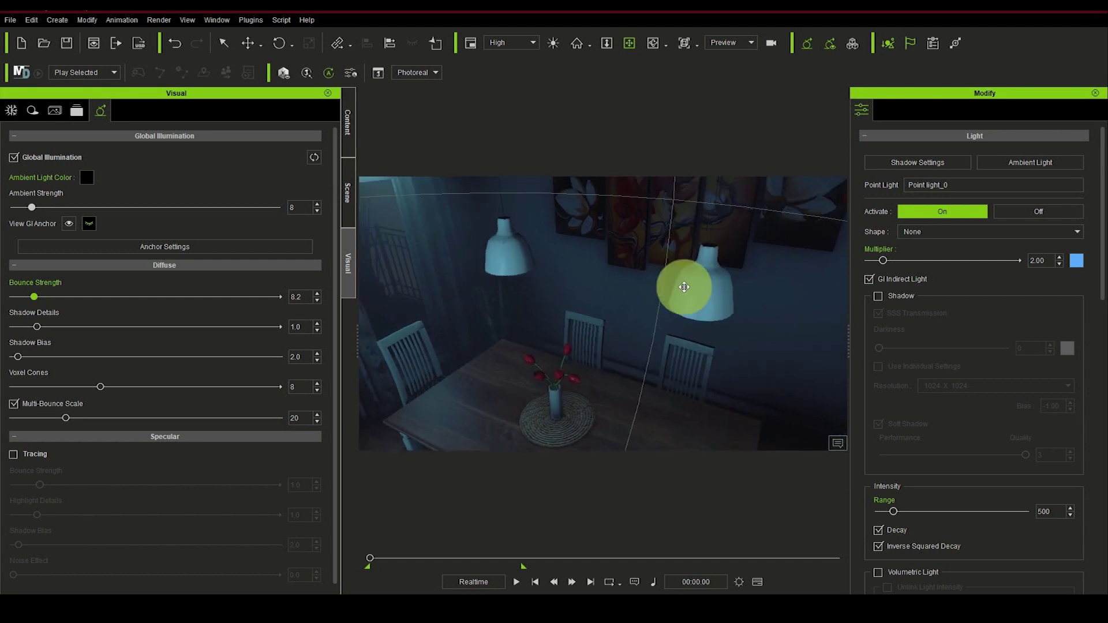
left_click(685, 298)
mouse_move(696, 298)
right_mouse_down()
mouse_move(705, 302)
mouse_move(717, 270)
mouse_move(651, 272)
mouse_move(687, 302)
mouse_move(621, 265)
right_mouse_up()
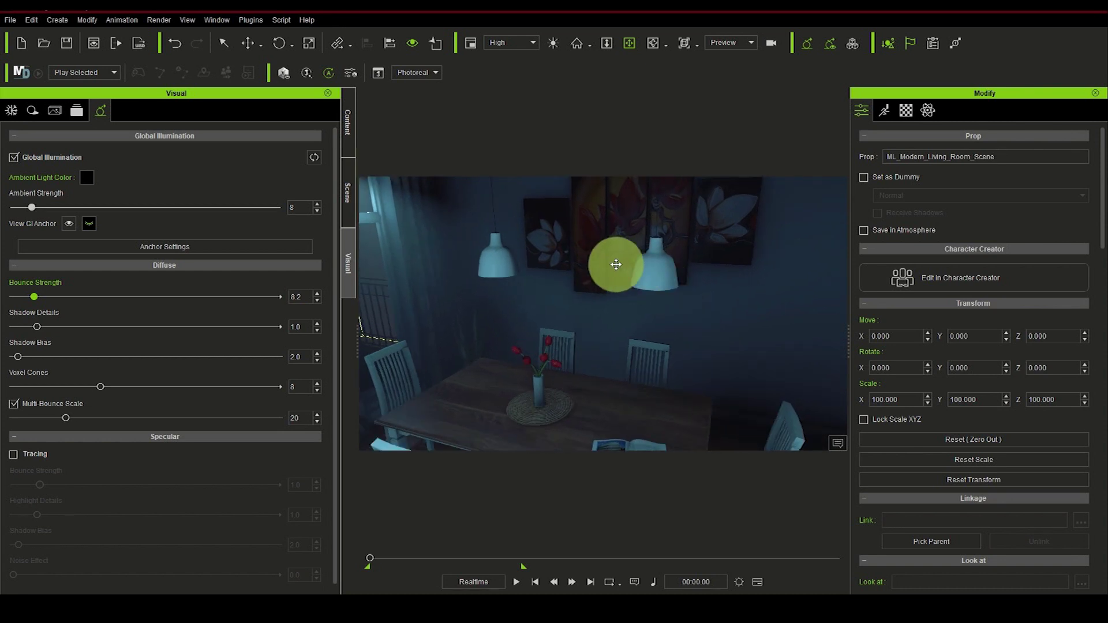
left_click(48, 19)
mouse_move(107, 154)
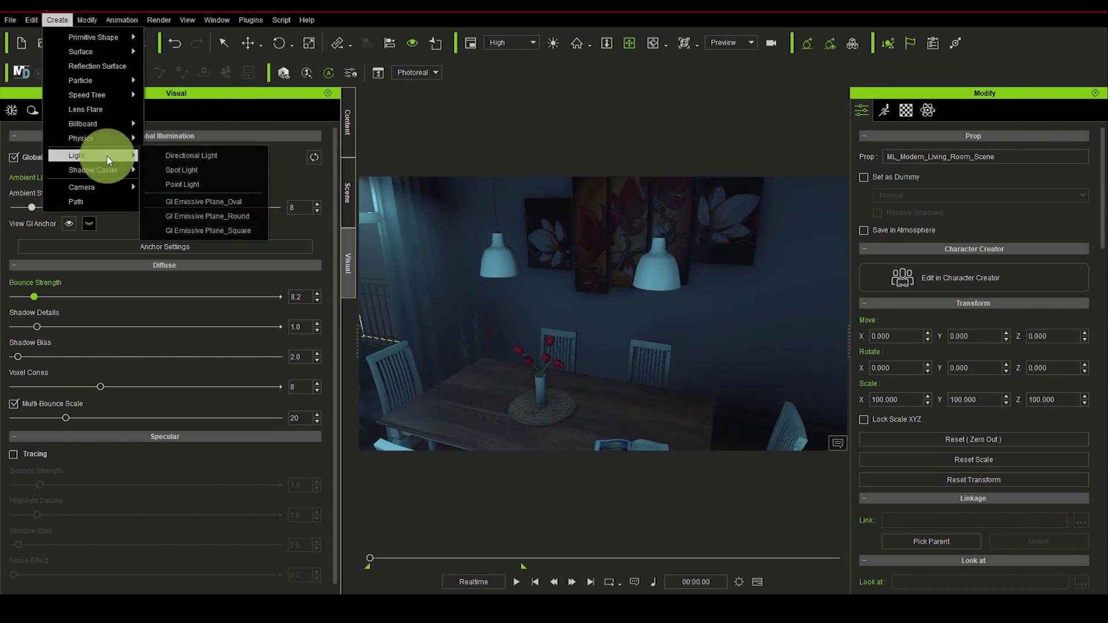
left_click(192, 170)
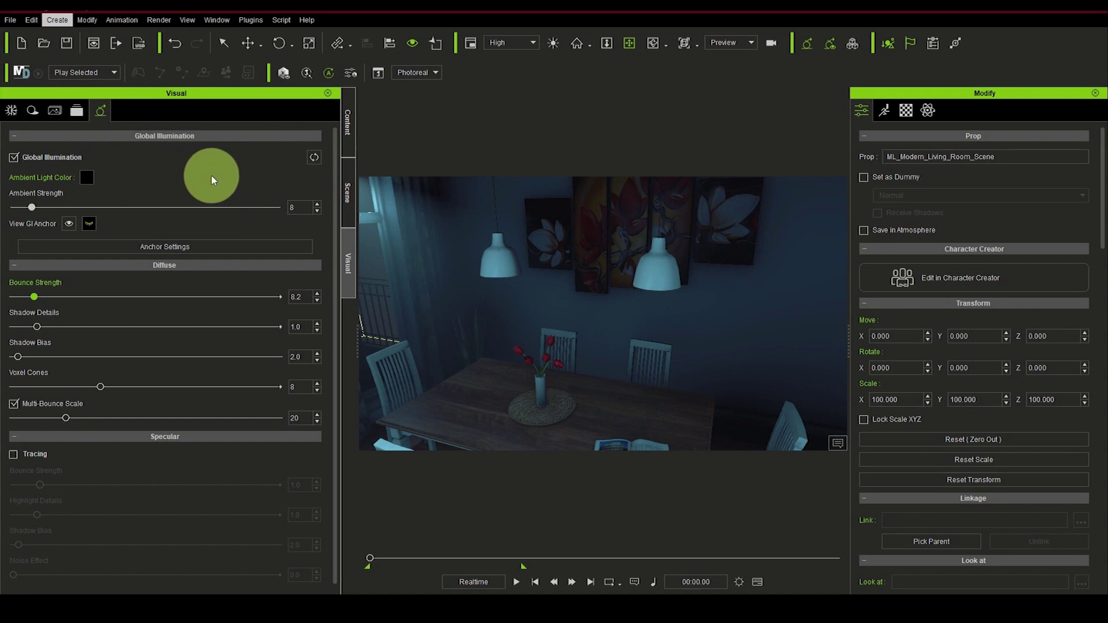
- Position the new spotlight at the pendant lamp above the open book, with its beam aimed down at the table
left_click(280, 42)
left_click_drag(608, 283, 586, 266)
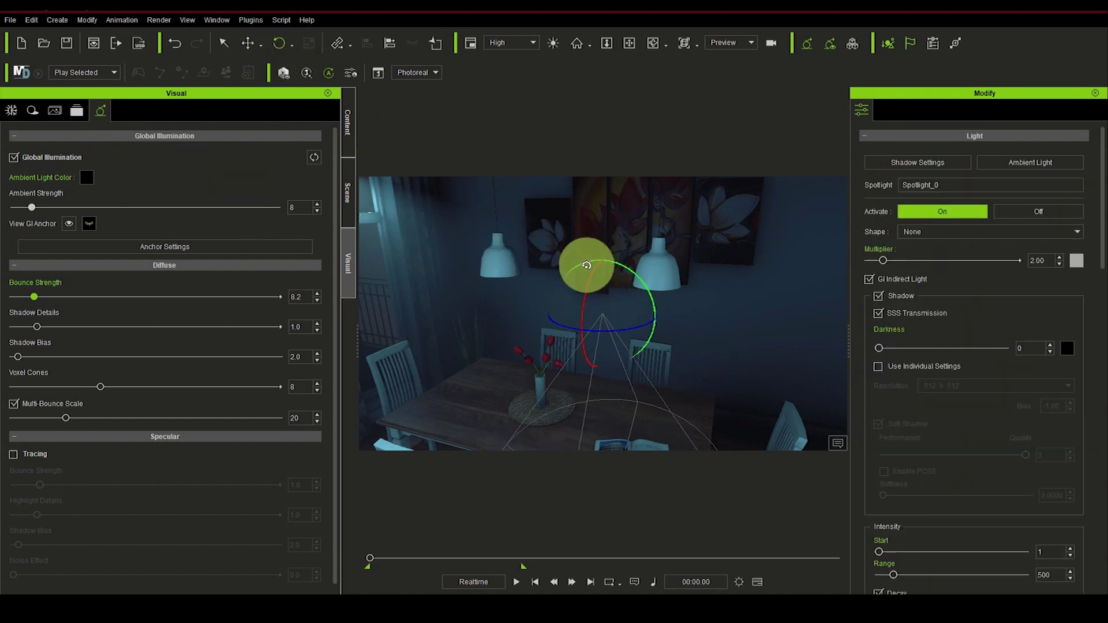
left_click(248, 43)
left_click_drag(692, 321, 593, 377)
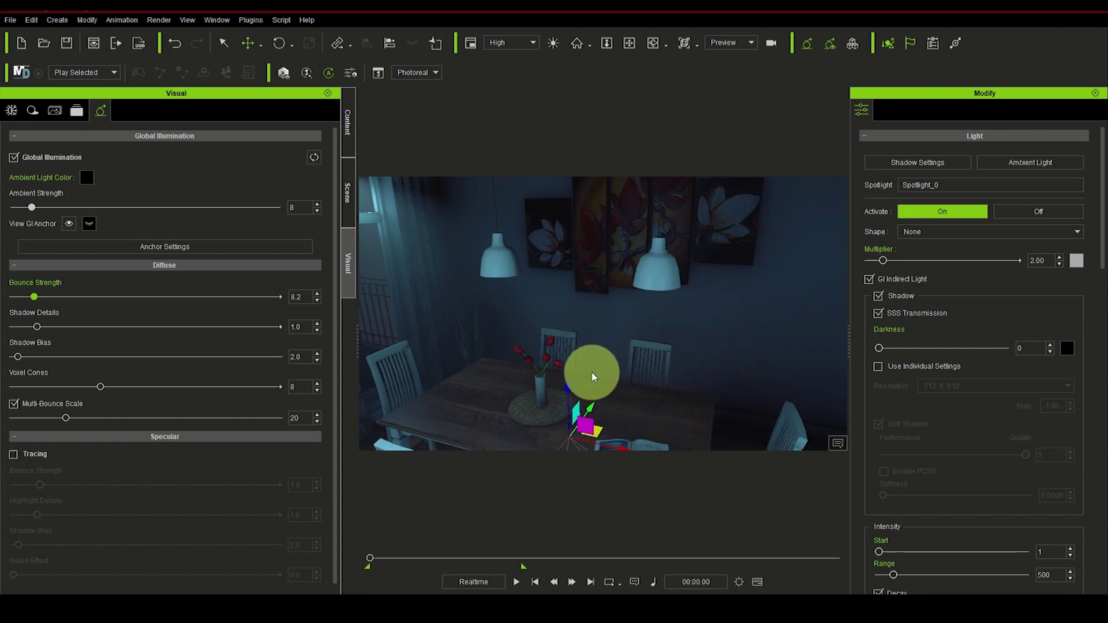
left_click_drag(559, 413, 642, 276)
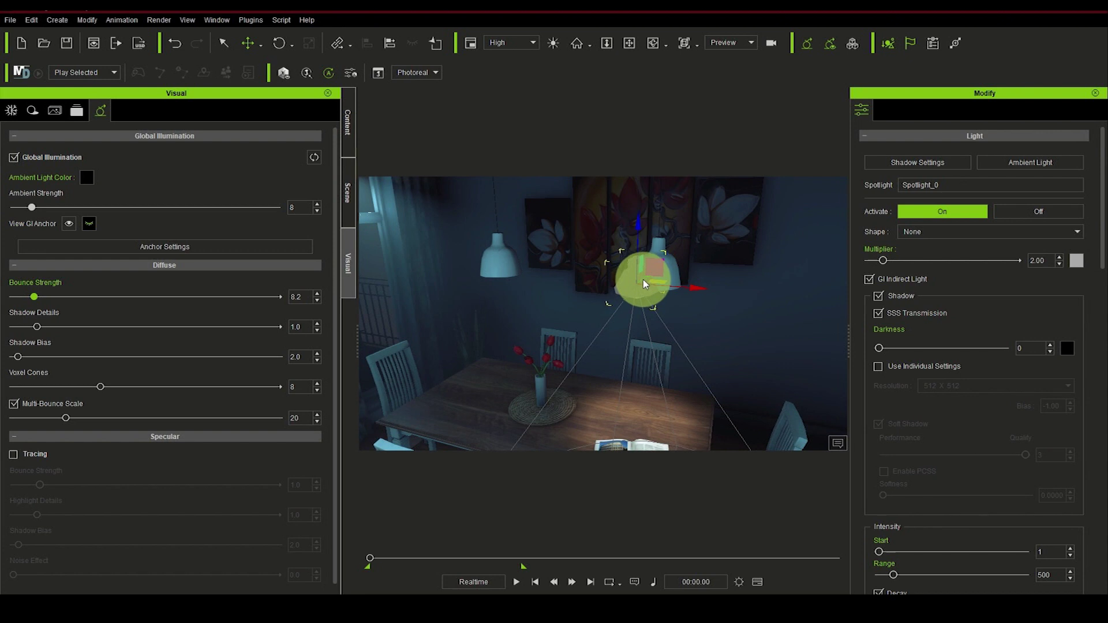
left_click_drag(646, 285, 700, 284)
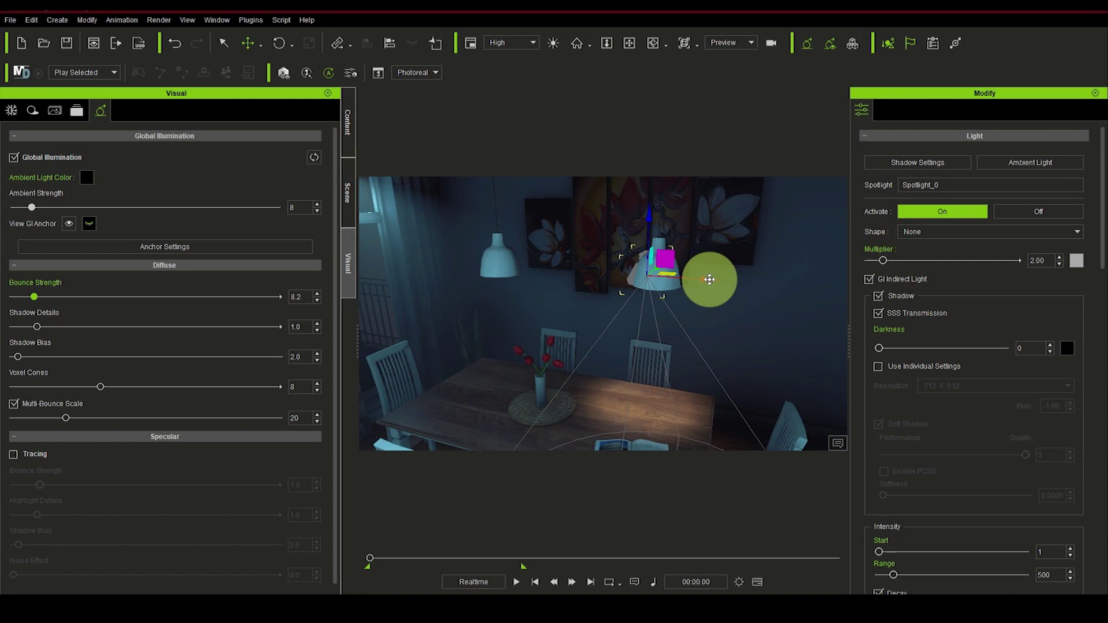
left_click_drag(711, 279, 717, 280)
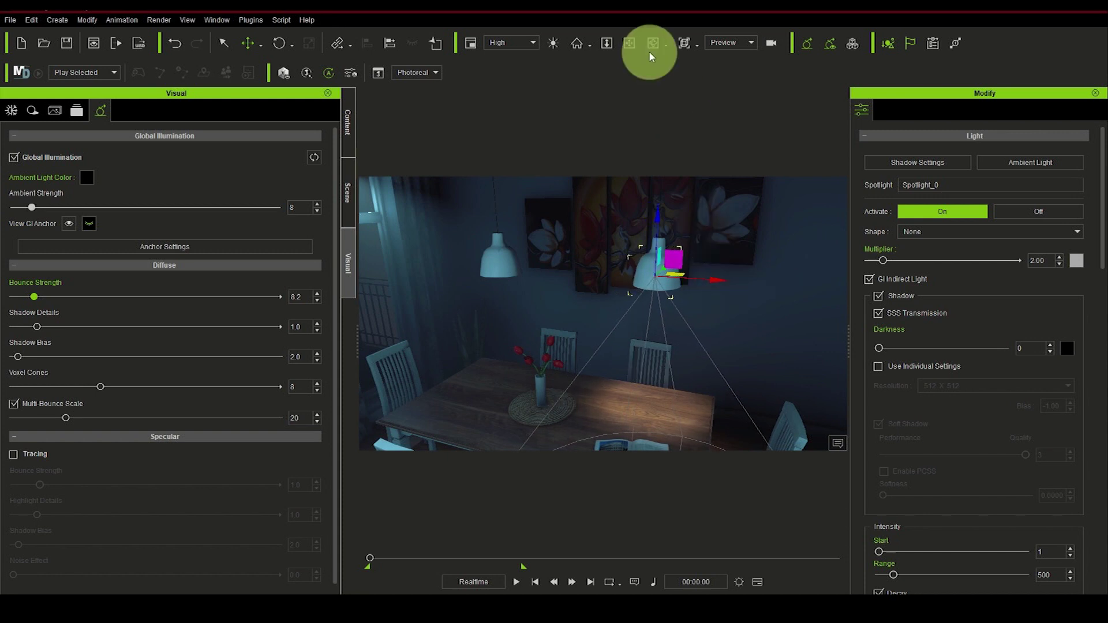
- Fine-tune the new spotlight's position from several viewing angles so that it sits centered inside the pendant lampshade
left_click(630, 42)
left_click_drag(655, 301, 451, 196)
left_click(254, 38)
left_click(684, 243)
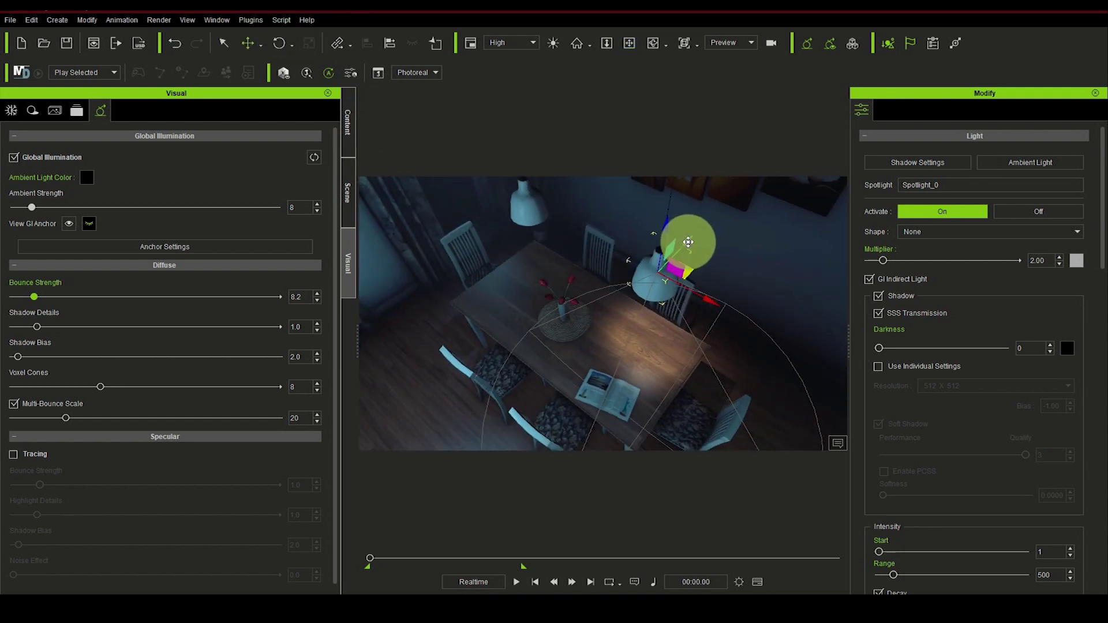
left_click_drag(685, 245, 683, 245)
left_click(629, 43)
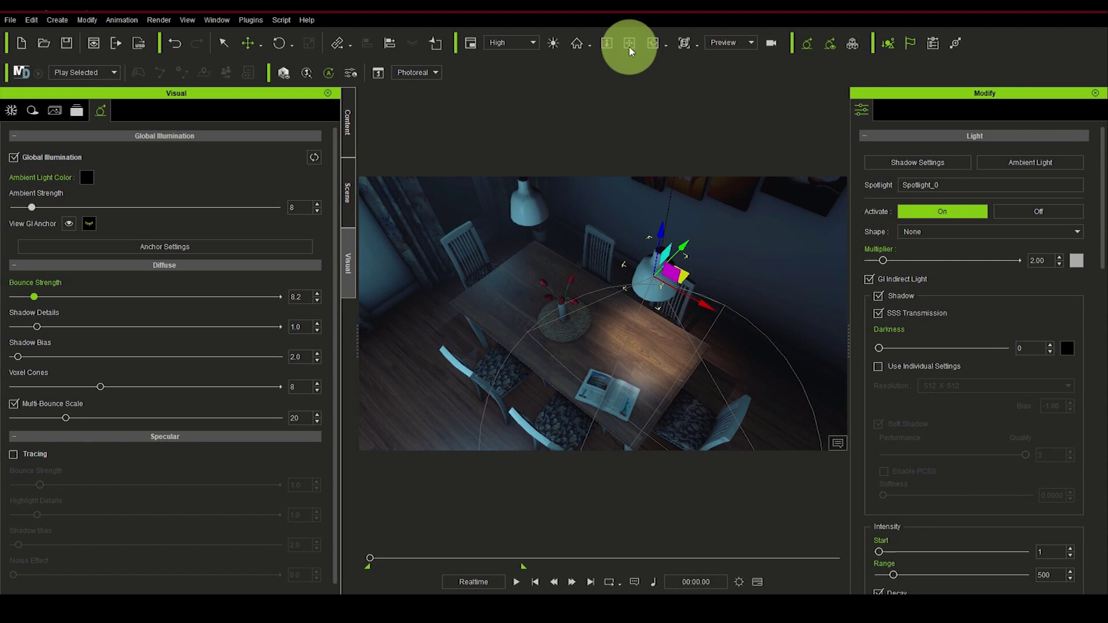
left_click_drag(583, 235, 294, 43)
left_click(541, 217)
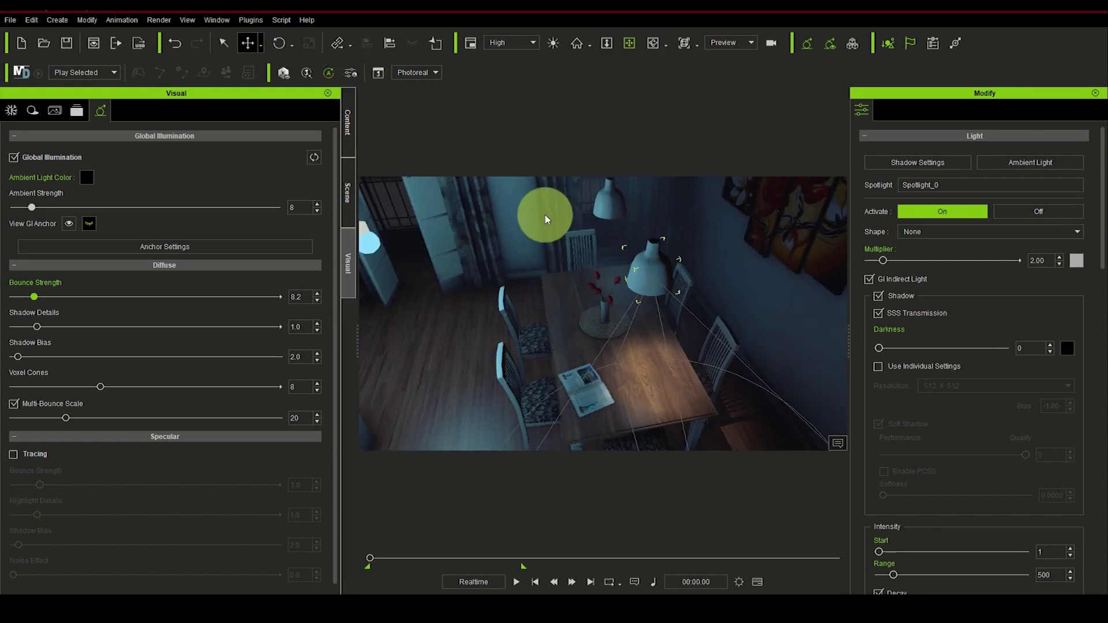
left_click(694, 271)
left_click_drag(710, 268, 707, 278)
left_click_drag(667, 316, 709, 272)
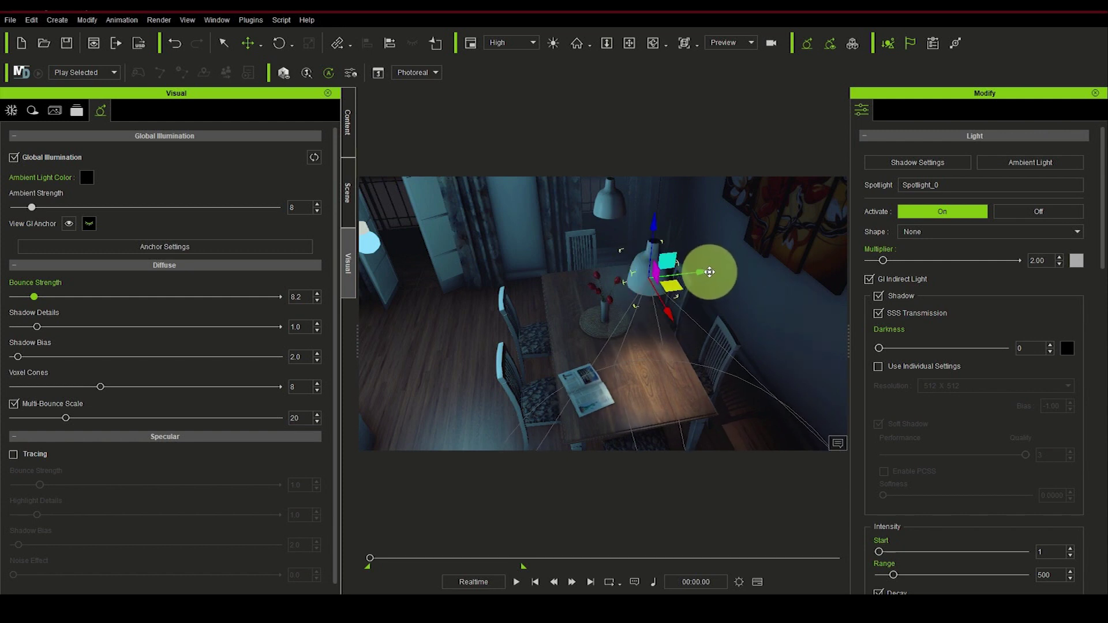
left_click(629, 43)
left_click_drag(531, 260, 643, 275)
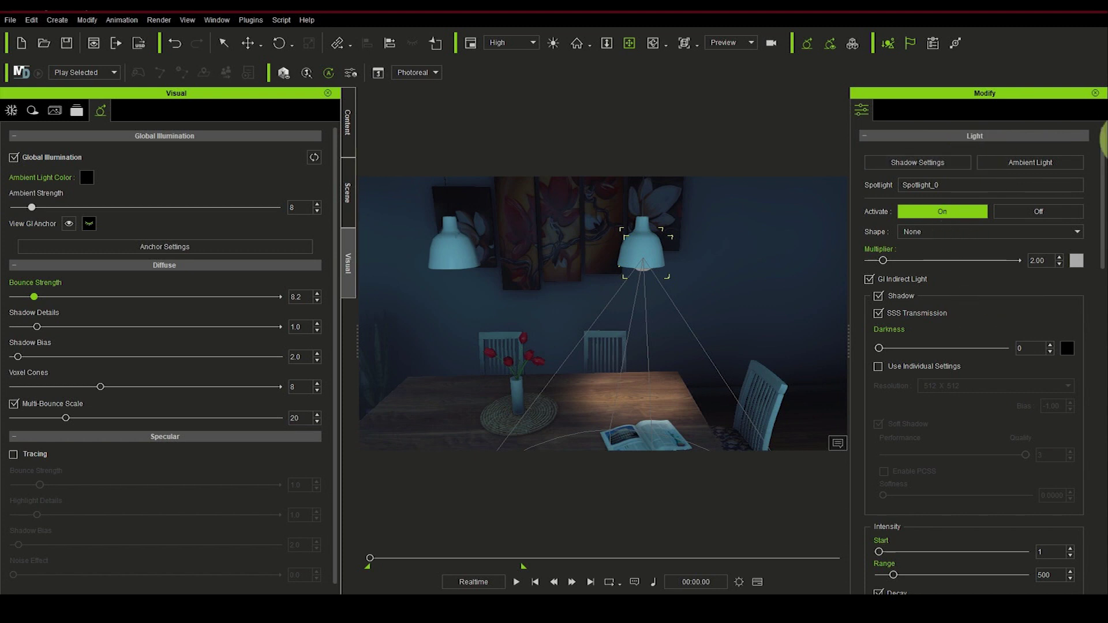
- Set the pendant lamp spotlight's light color to orange, #ffaa00
left_click(1075, 261)
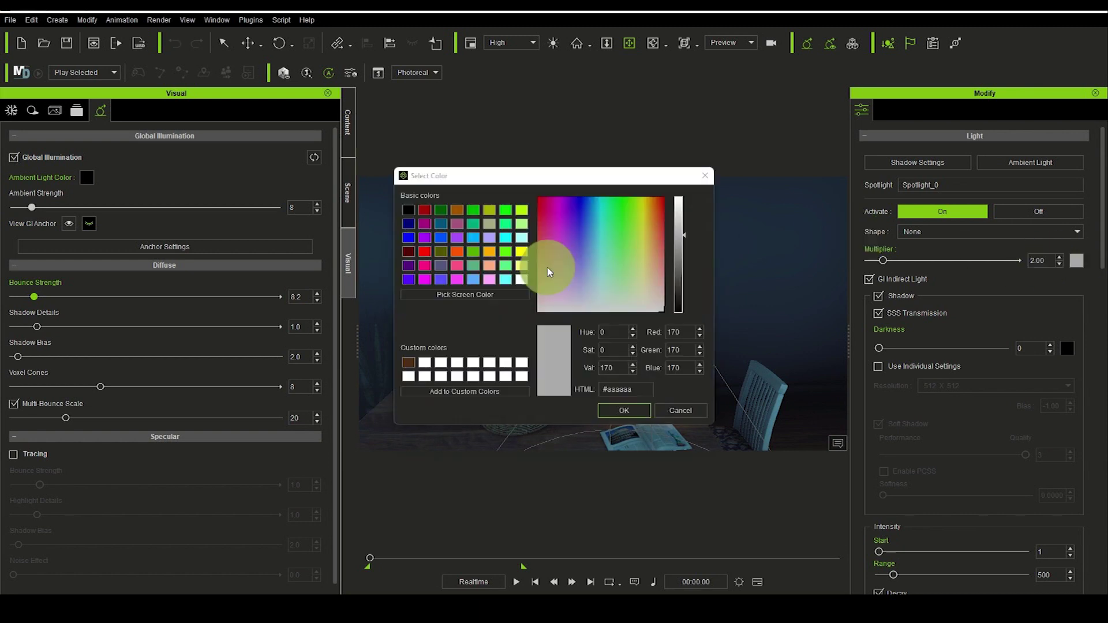
left_click(492, 252)
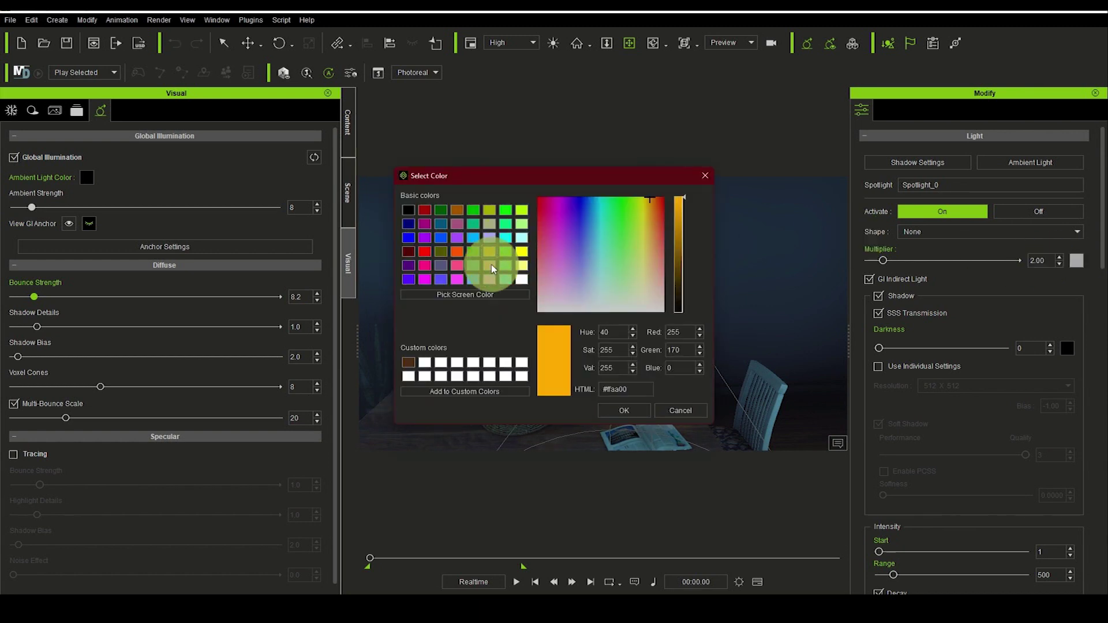
left_click(626, 411)
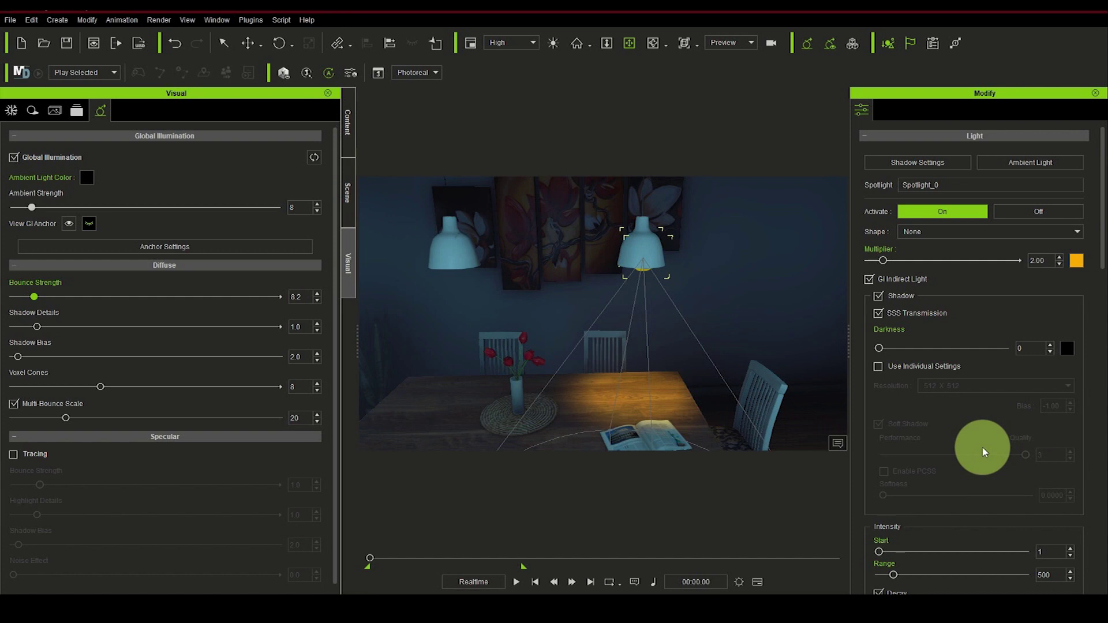
- Enable volumetric light on the pendant lamp spotlight with a Medium Density Multiplier of about 757.80
scroll(981, 438, "down", 3)
scroll(985, 337, "down", 2)
scroll(959, 141, "up", 1)
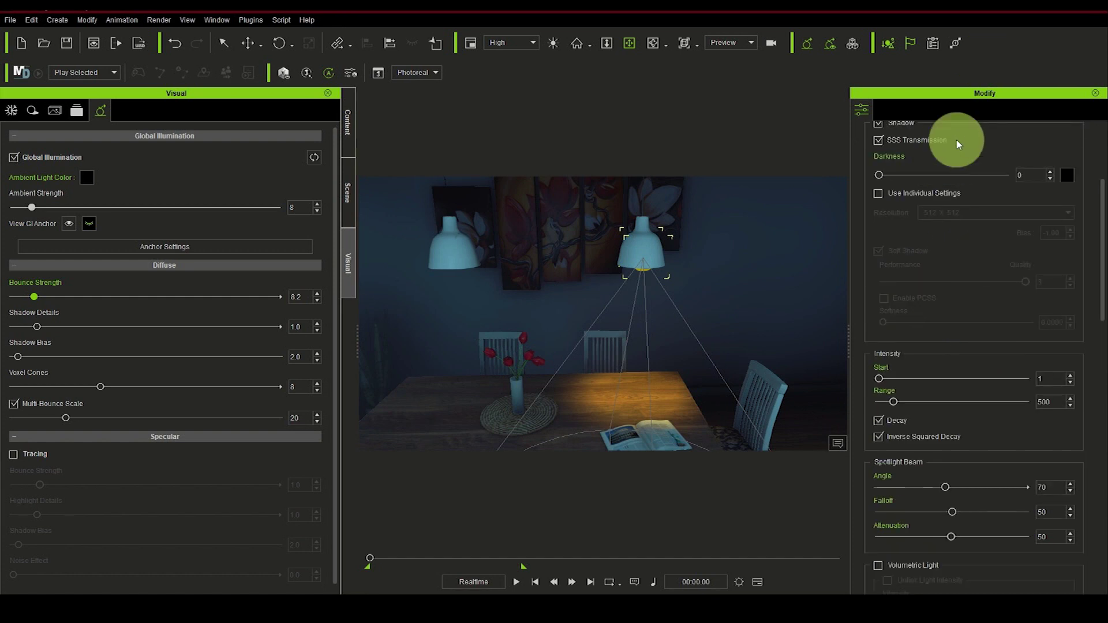
scroll(975, 424, "down", 4)
left_click(878, 393)
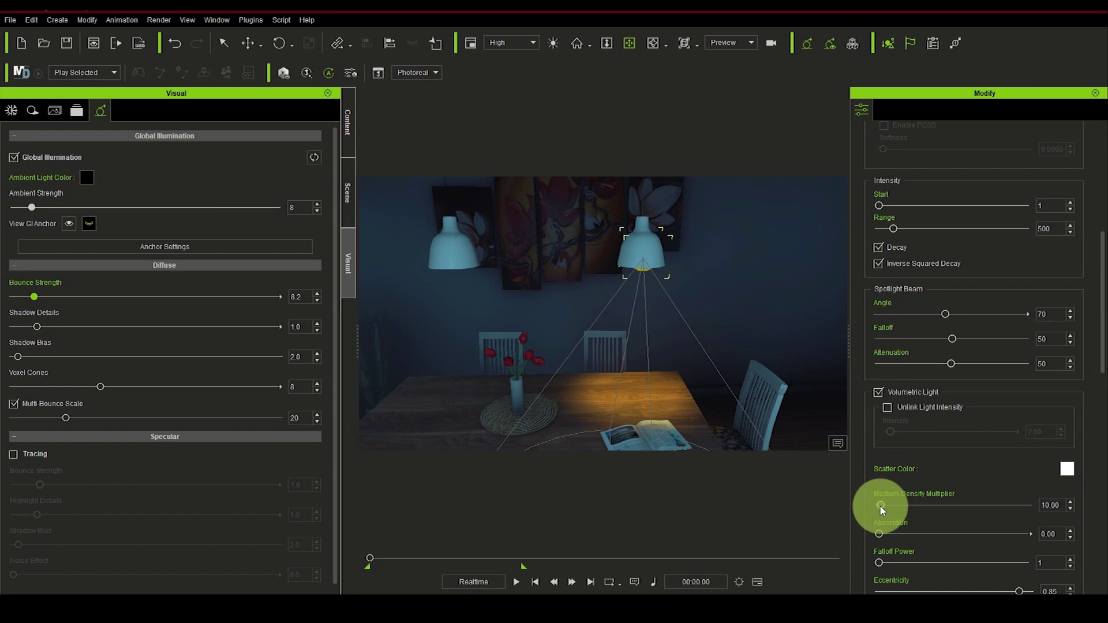
left_click_drag(881, 505, 1014, 511)
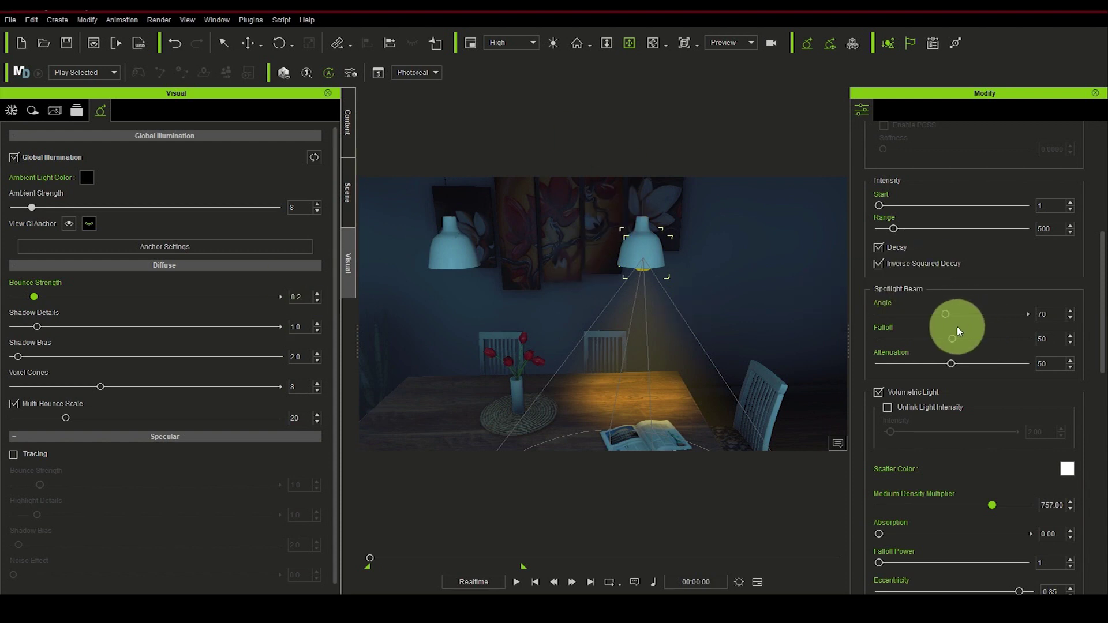
- Narrow the pendant lamp spotlight's beam angle to 52 and raise the light just above the lampshade
left_click_drag(945, 316, 932, 324)
left_click(249, 44)
left_click(649, 266)
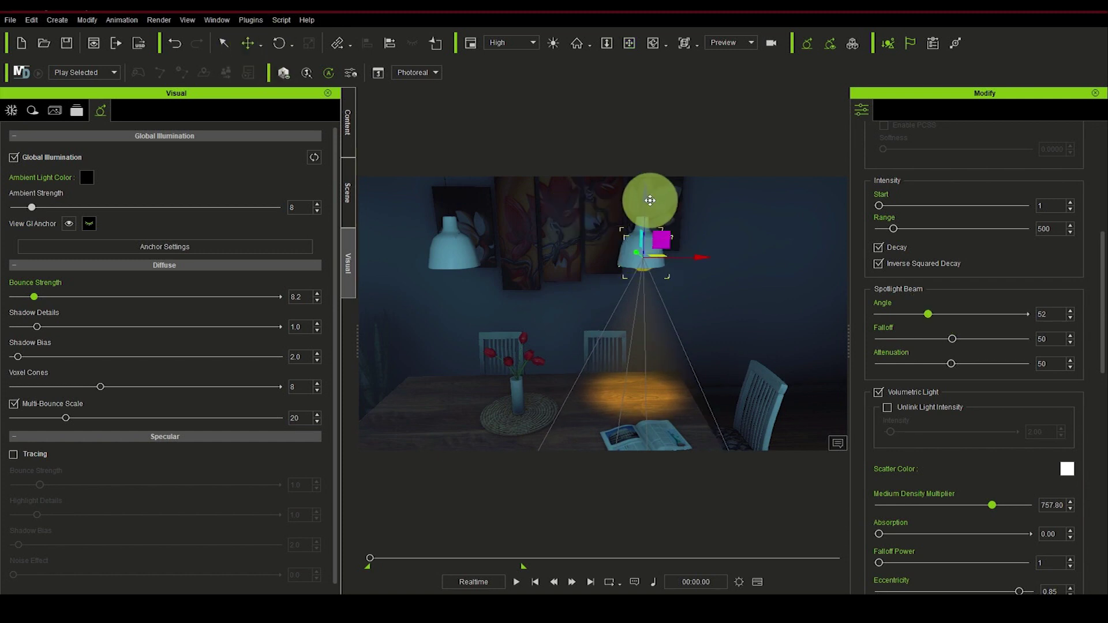
left_click_drag(646, 199, 656, 158)
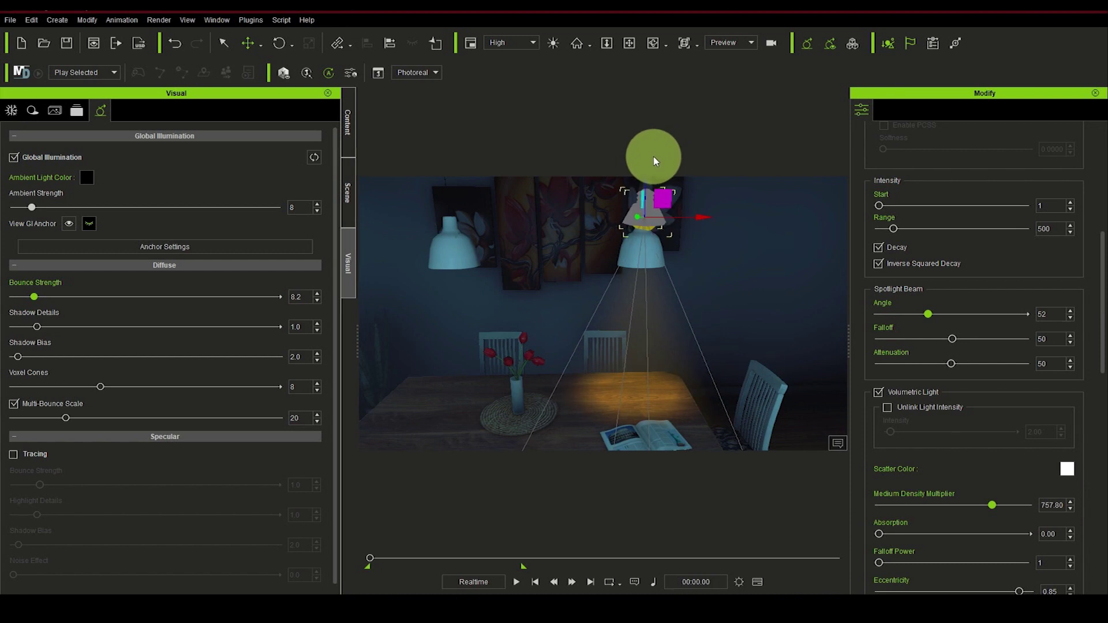
- Nudge the raised spotlight sideways to center it over the pendant lamp, checking its beam from above and from the front
left_click(633, 45)
left_click_drag(549, 227, 341, 233)
right_click_drag(340, 256, 496, 324)
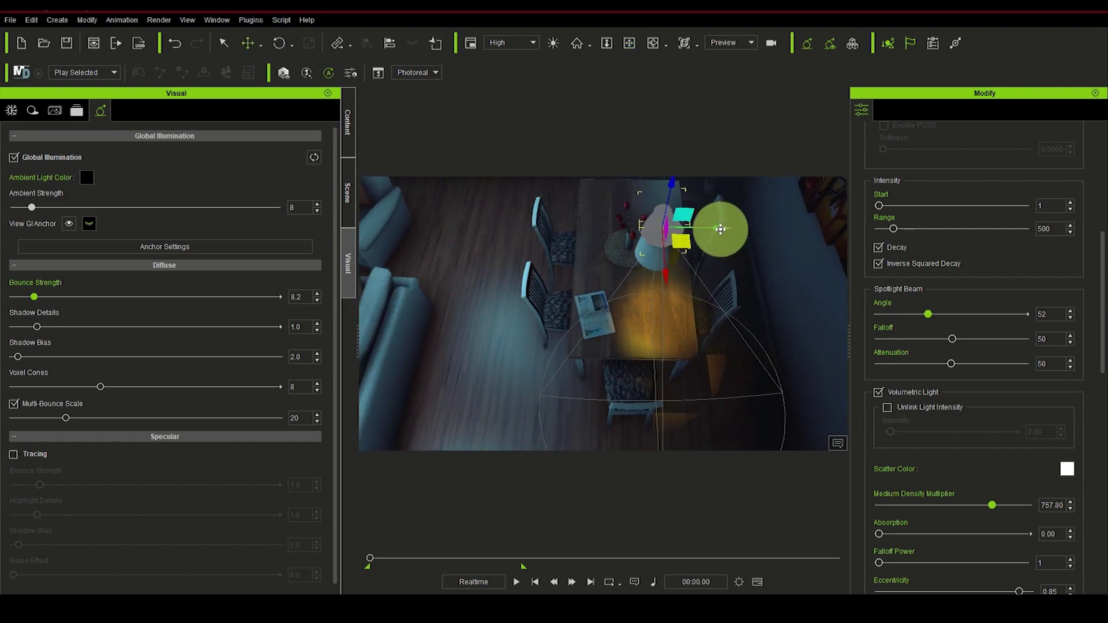
left_click_drag(721, 229, 726, 227)
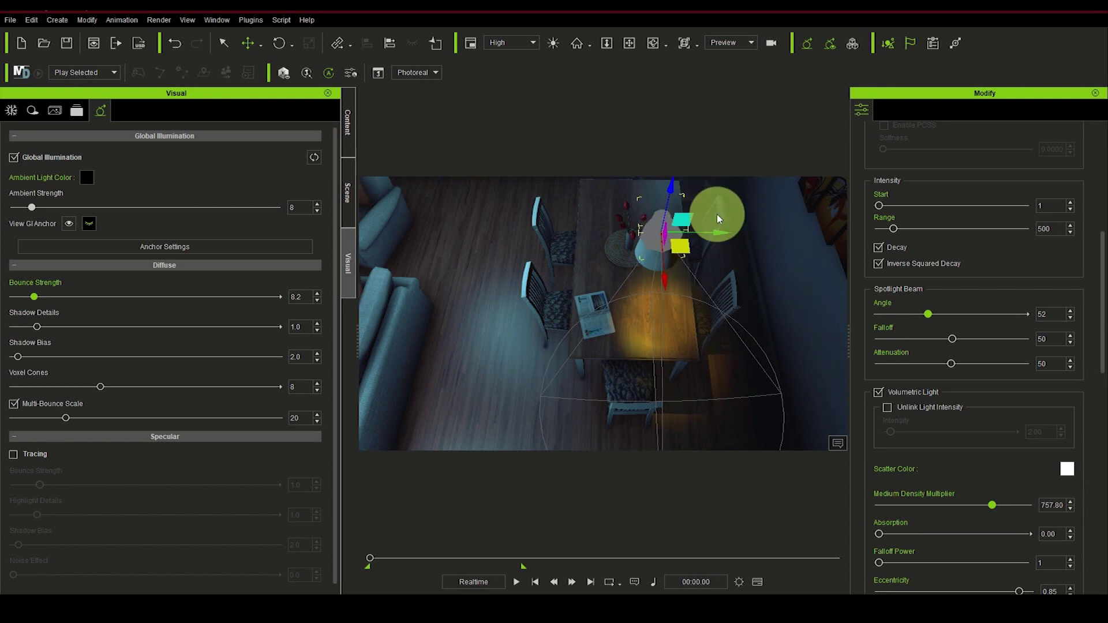
left_click_drag(719, 232, 716, 233)
left_click_drag(662, 192, 660, 189)
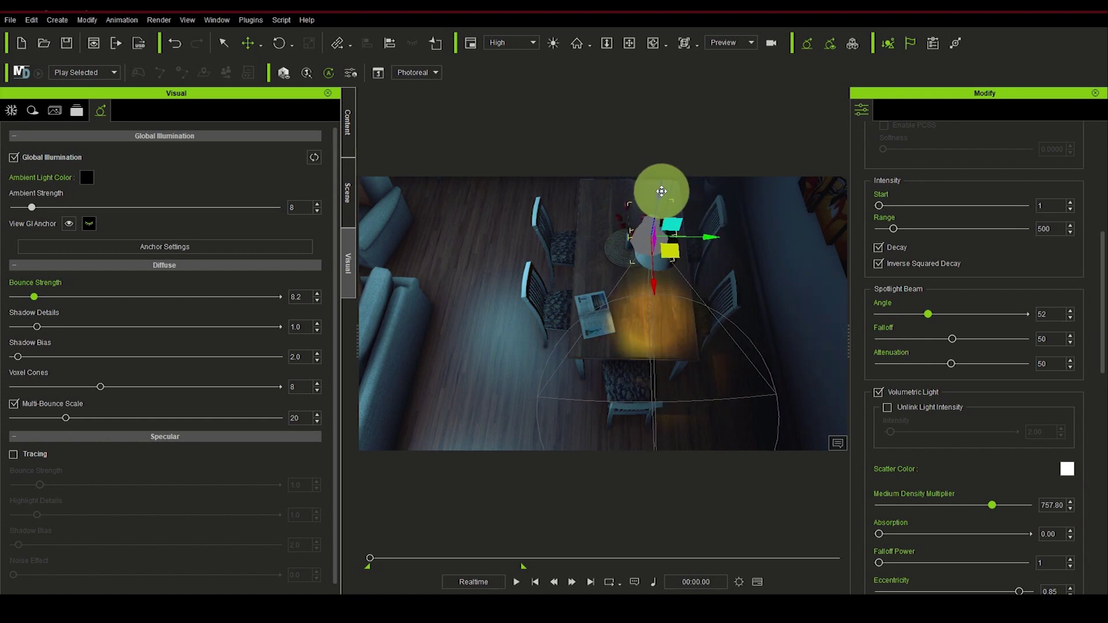
left_click(630, 43)
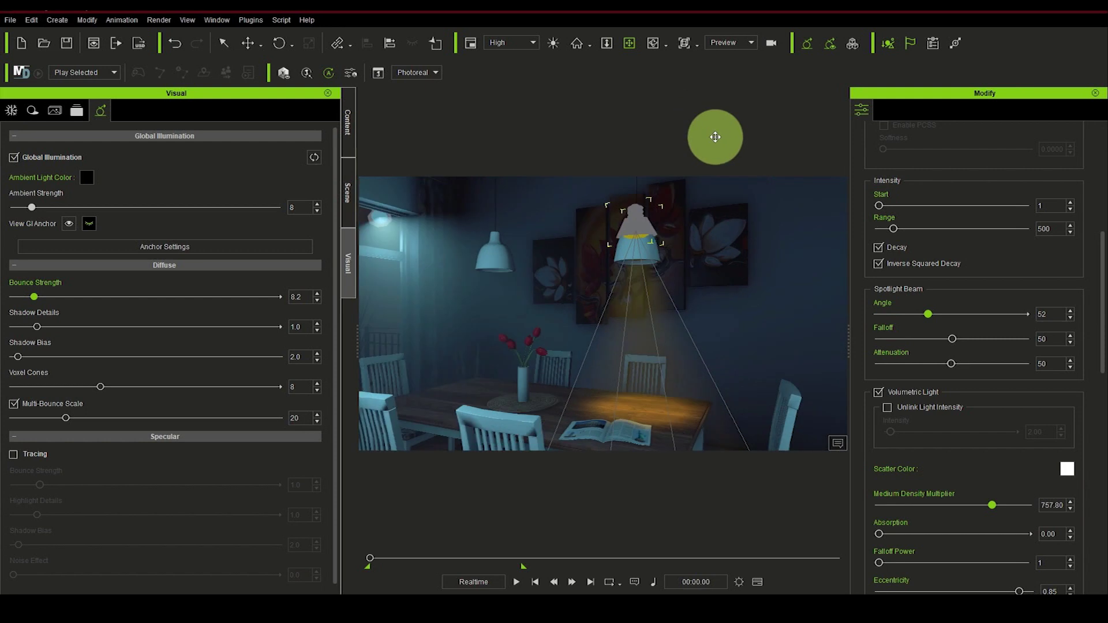
right_click_drag(789, 273, 735, 217)
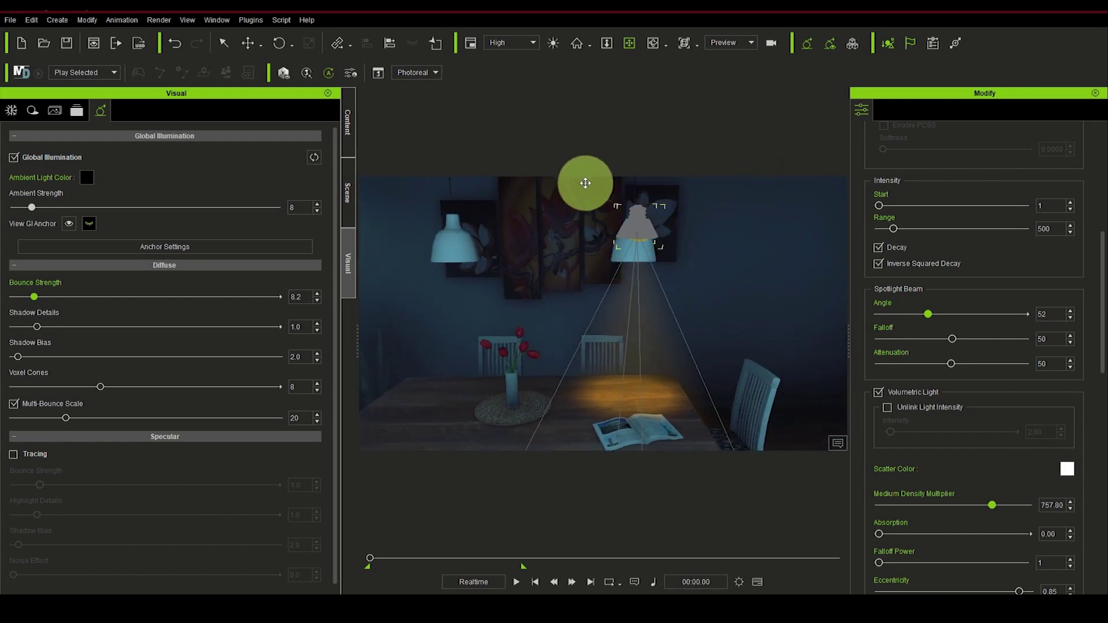
scroll(681, 271, "up", 3)
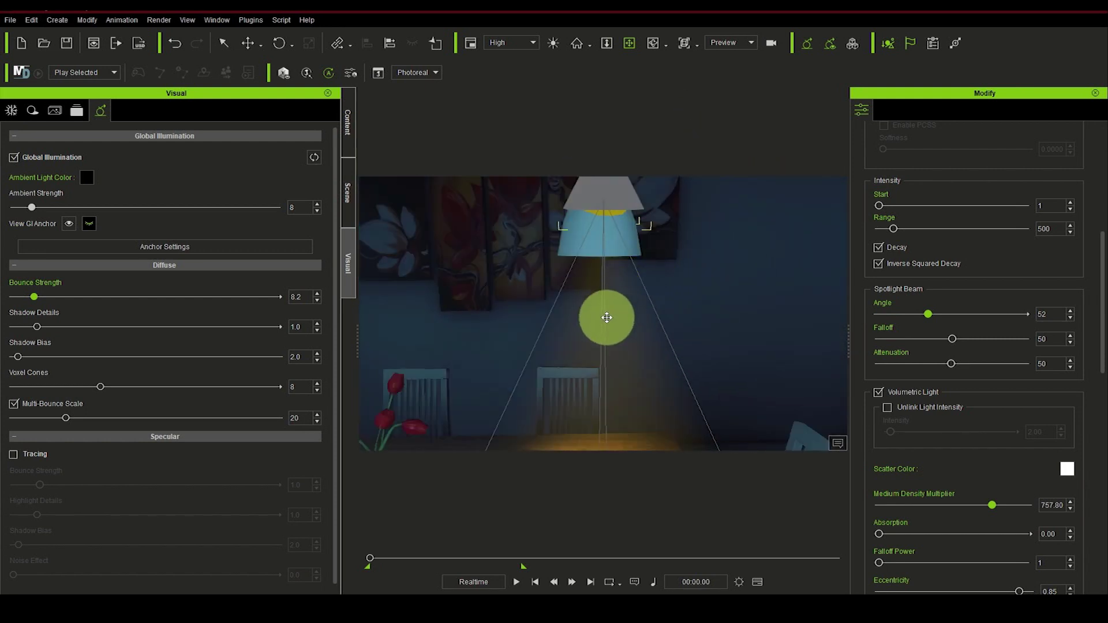
scroll(606, 317, "down", 5)
right_click_drag(605, 258, 681, 288)
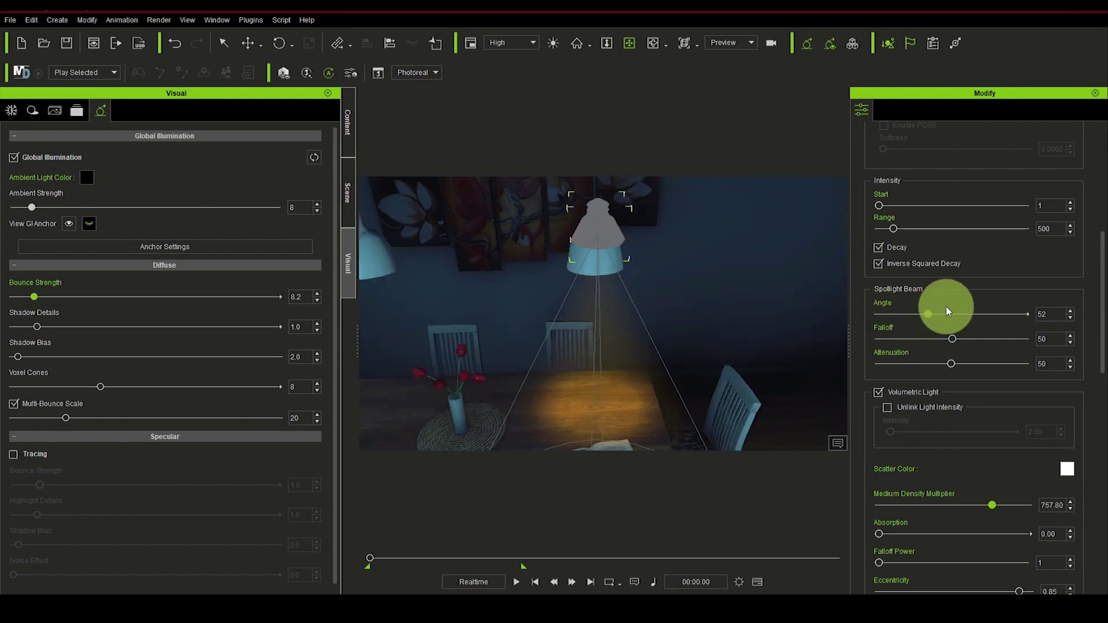
scroll(1007, 357, "up", 3)
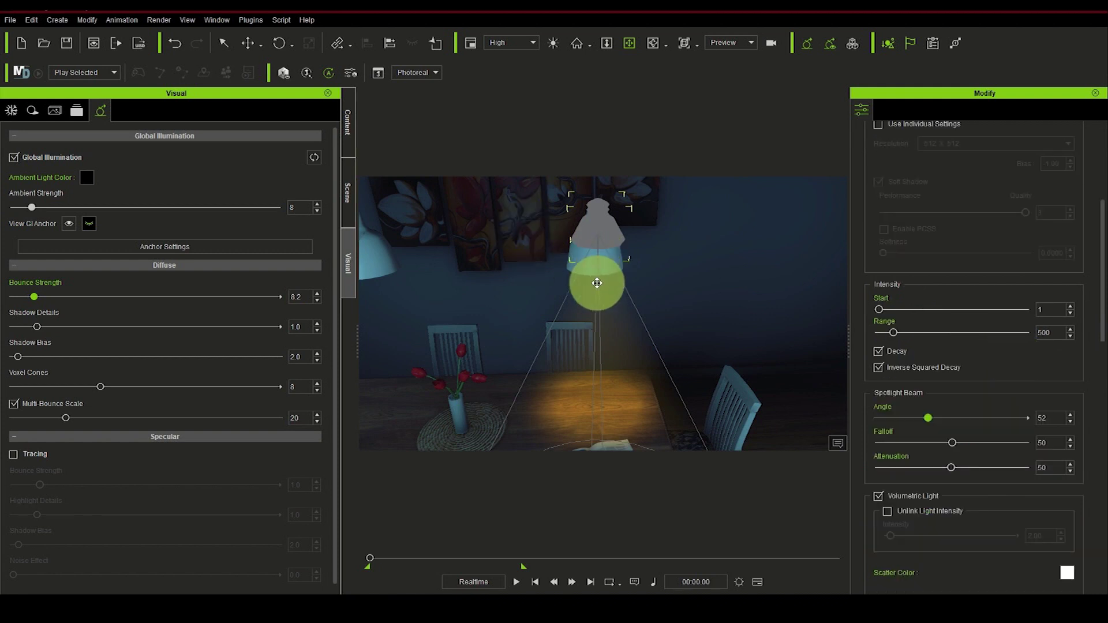
- Set the pendant lamp spotlight's Intensity Start to 27 so the beam begins below the lampshade's top
scroll(604, 296, "up", 4)
mouse_move(609, 272)
right_mouse_down()
mouse_move(601, 227)
mouse_move(643, 301)
mouse_move(618, 179)
mouse_move(599, 314)
mouse_move(596, 302)
mouse_move(653, 289)
mouse_move(594, 268)
right_mouse_up()
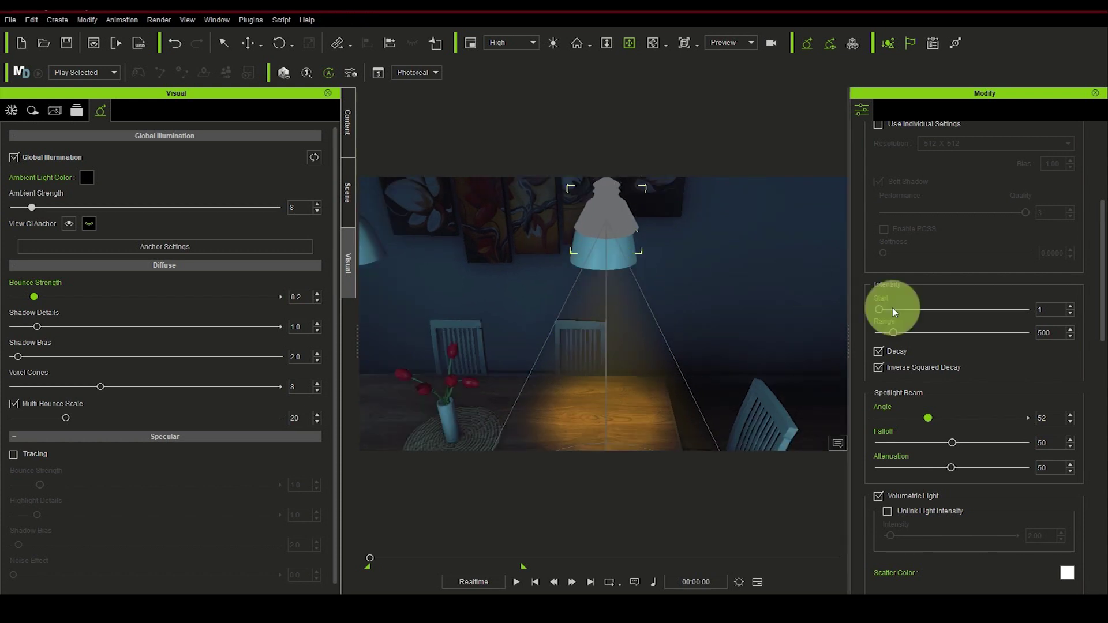
scroll(1024, 367, "up", 2)
scroll(1003, 344, "up", 4)
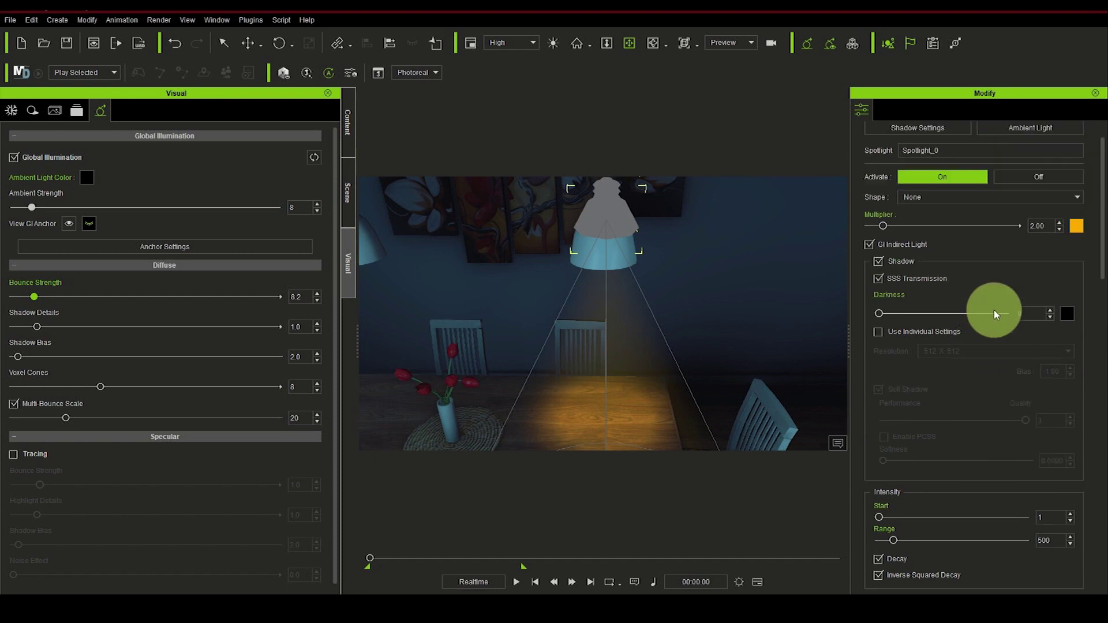
scroll(1015, 346, "down", 6)
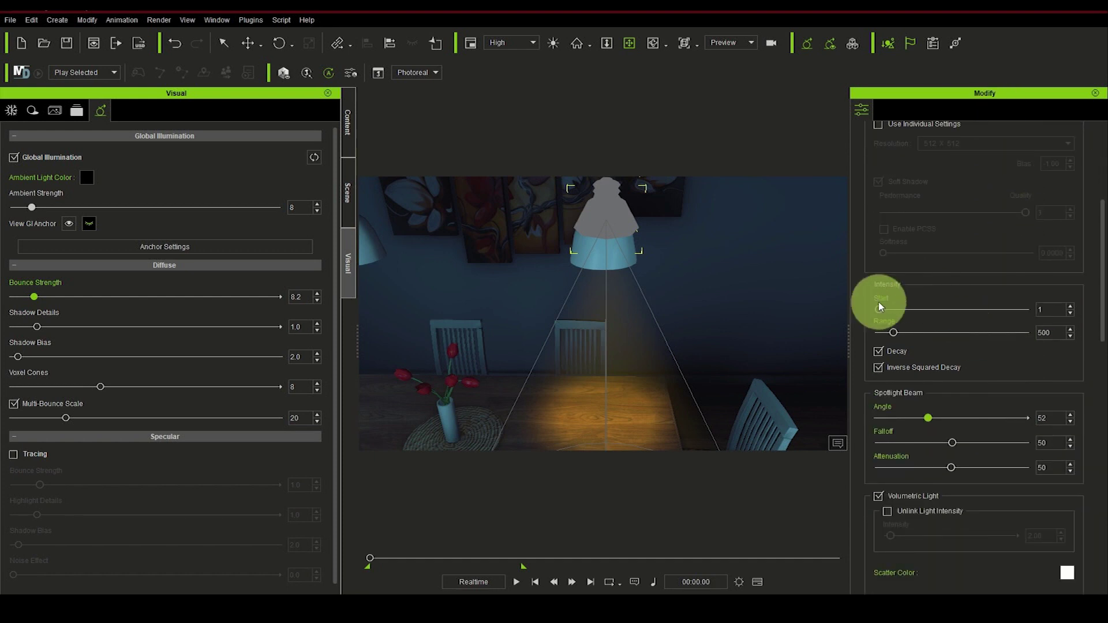
left_click(1071, 307)
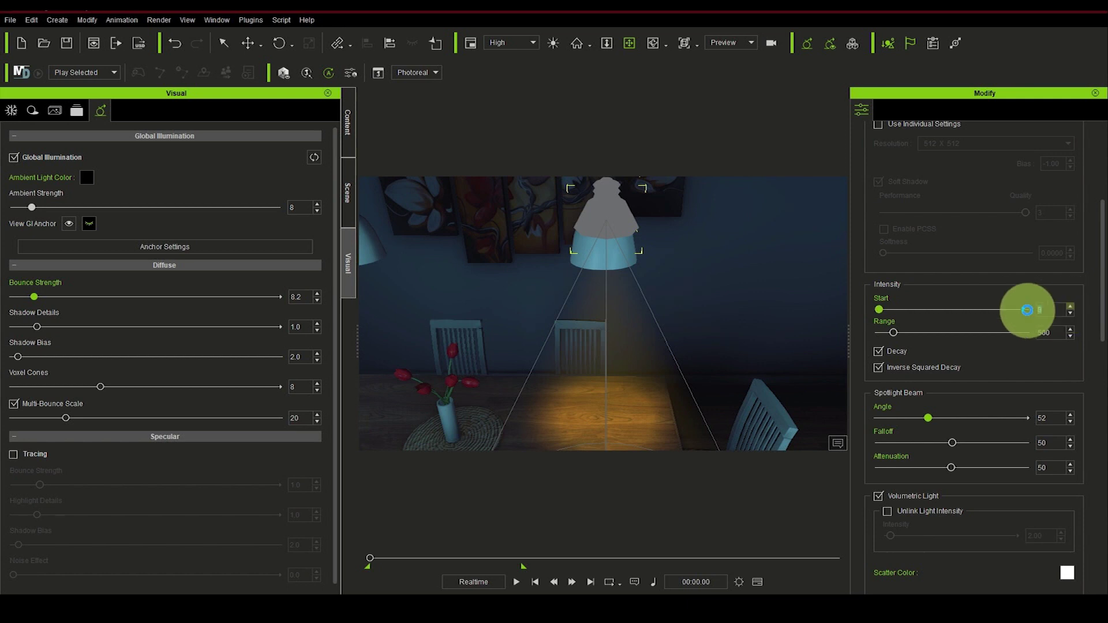
left_click_drag(879, 314, 878, 312)
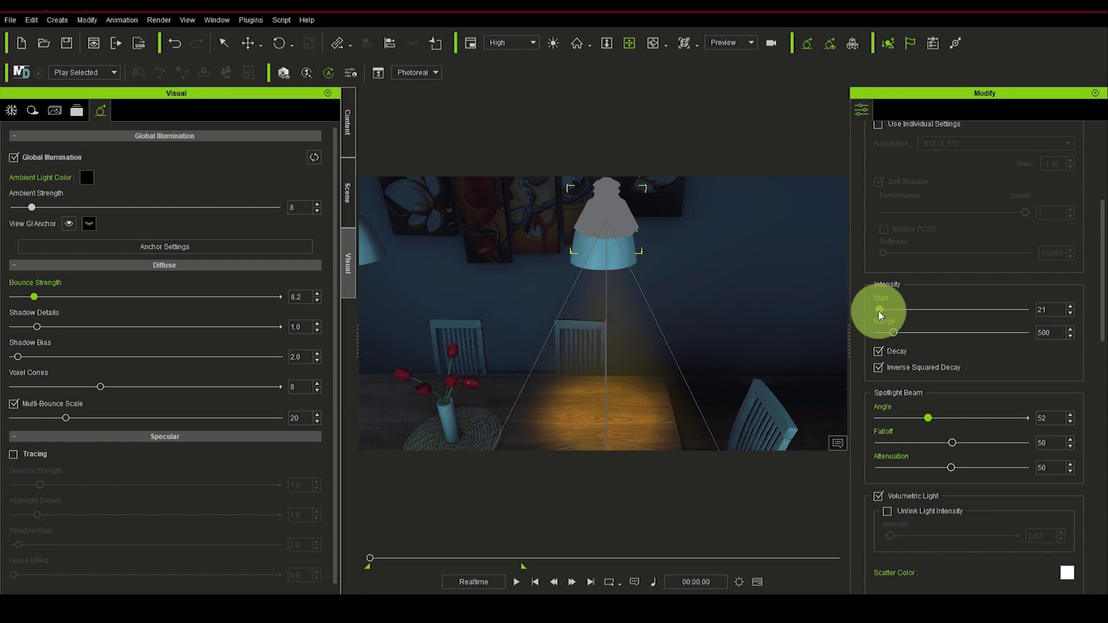
left_click(1071, 306)
left_click(1071, 307)
left_click(1070, 307)
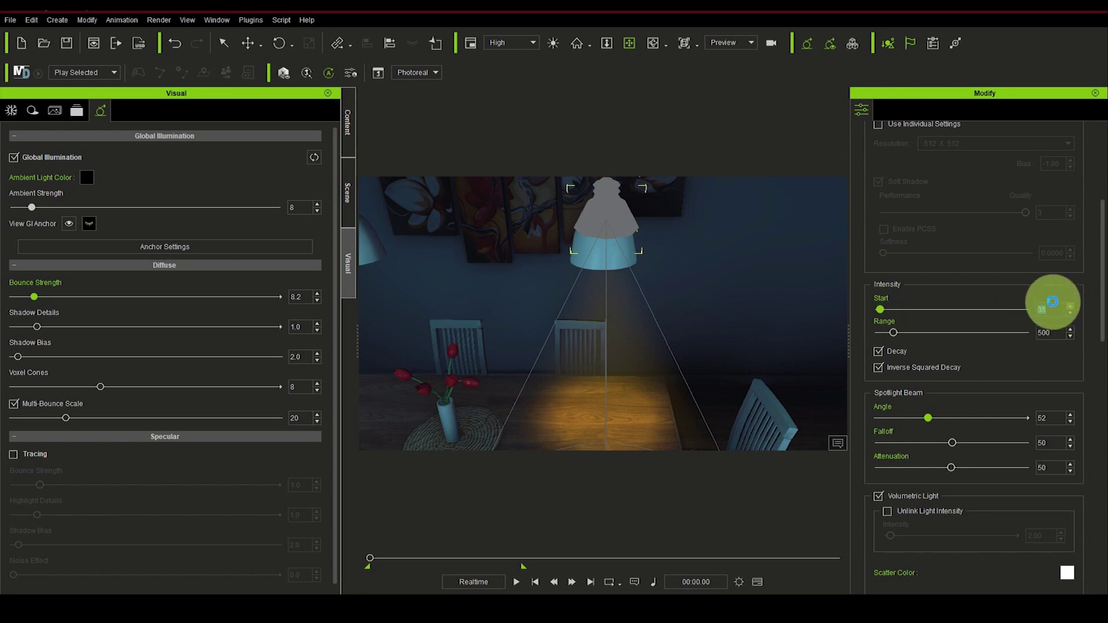
mouse_move(664, 193)
left_mouse_down()
mouse_move(651, 208)
mouse_move(607, 194)
mouse_move(608, 177)
mouse_move(664, 208)
left_mouse_up()
left_click(248, 42)
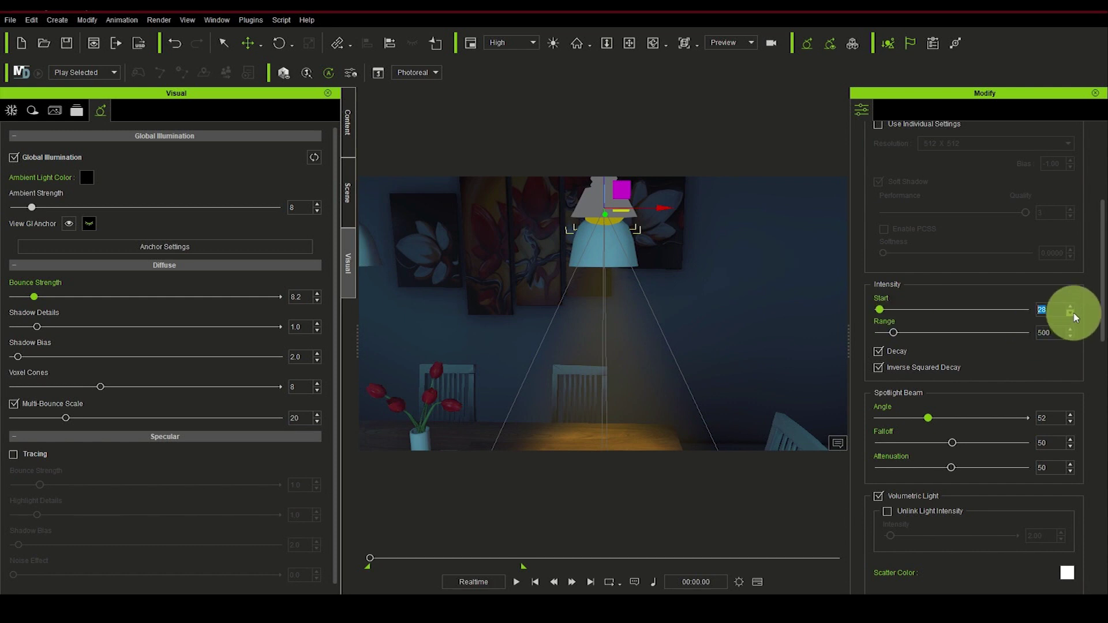
left_click(629, 43)
left_click_drag(663, 229, 633, 258)
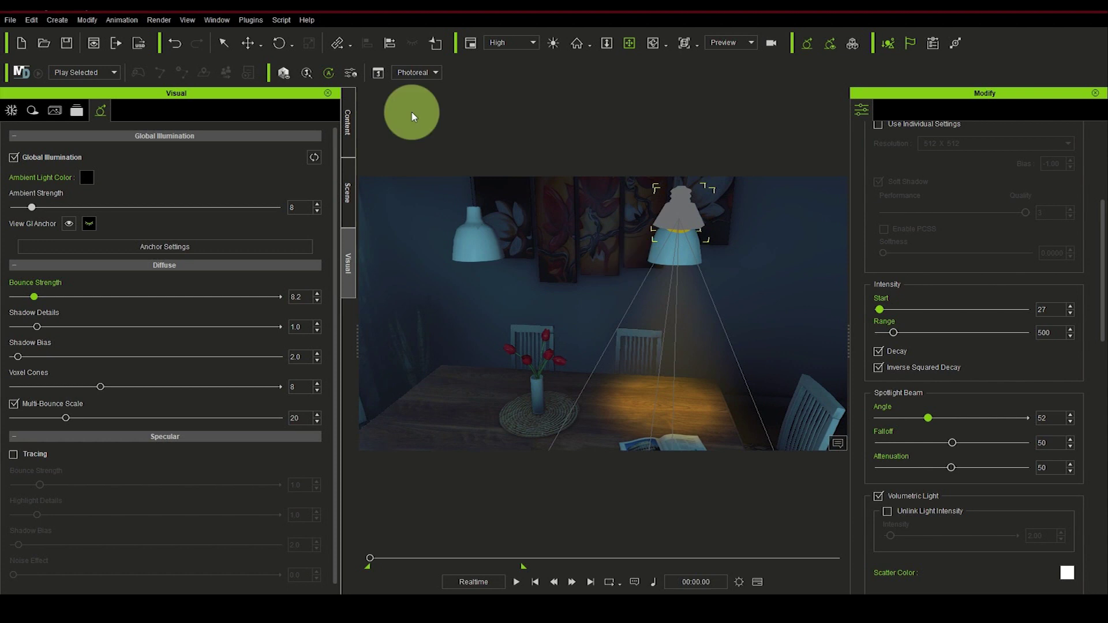
- Duplicate the pendant lamp spotlight and move the copy over the second pendant lamp nearer the window, lowering it slightly into place
left_click(37, 21)
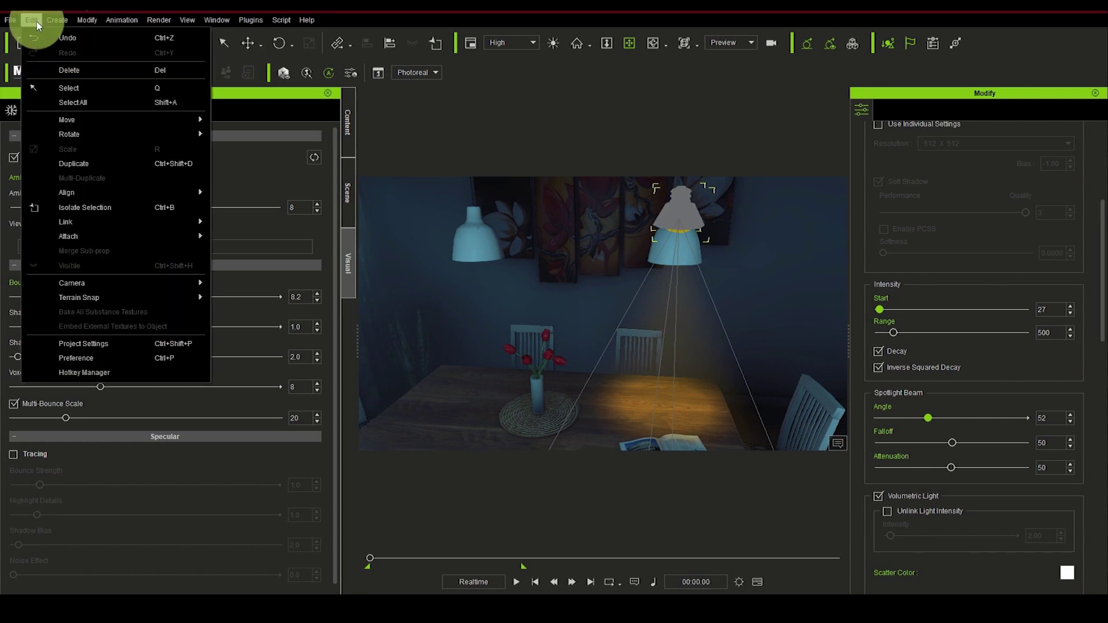
left_click(87, 164)
left_click(247, 42)
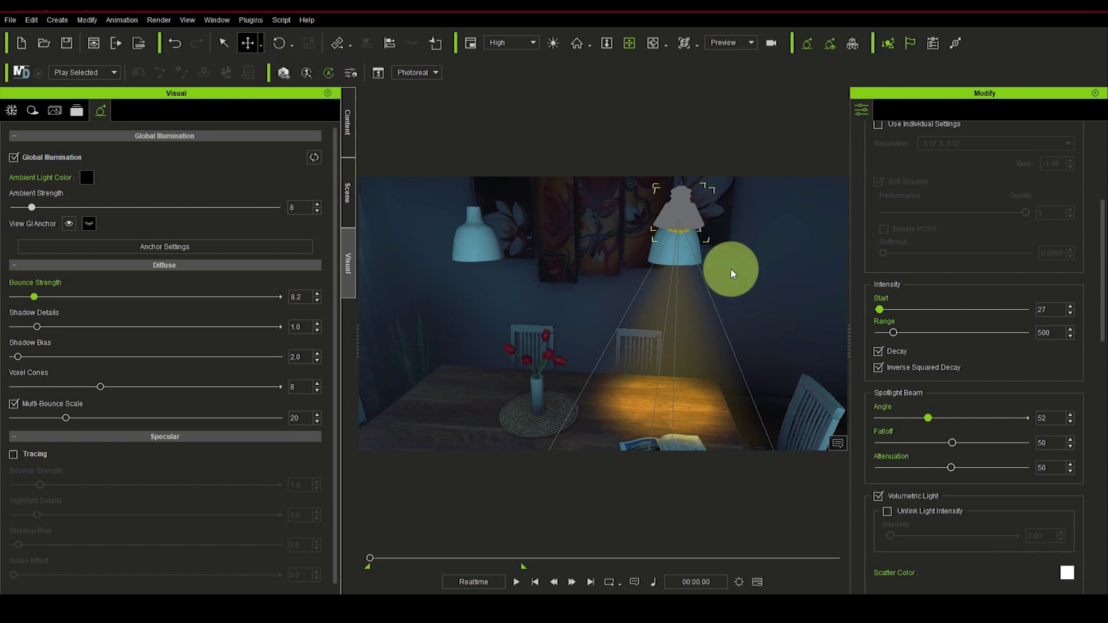
left_click_drag(742, 226, 521, 227)
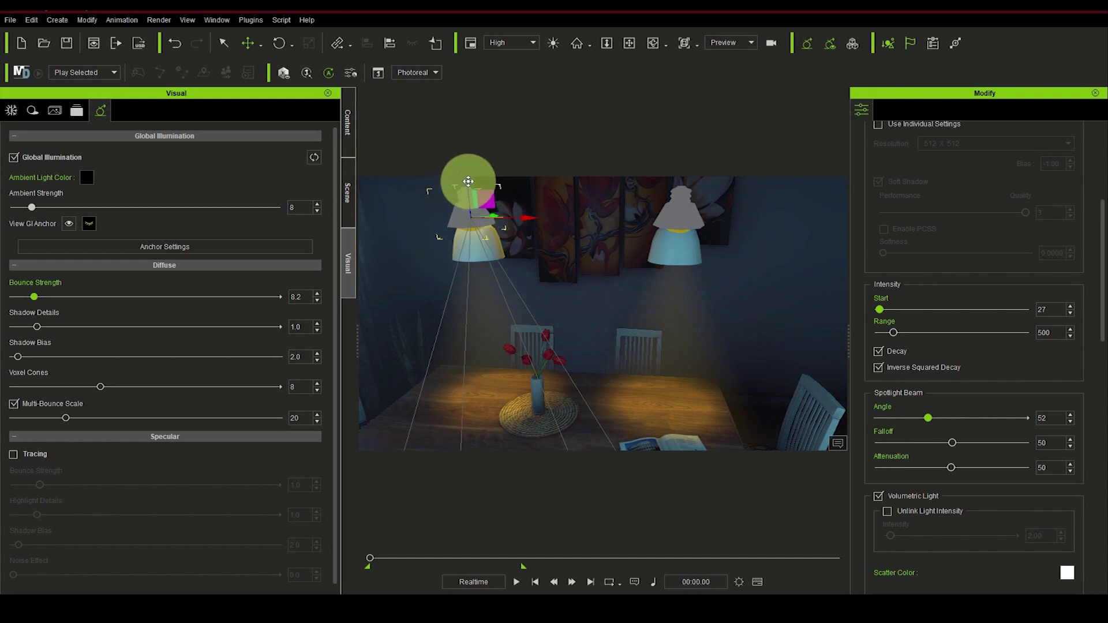
left_click_drag(467, 190, 467, 193)
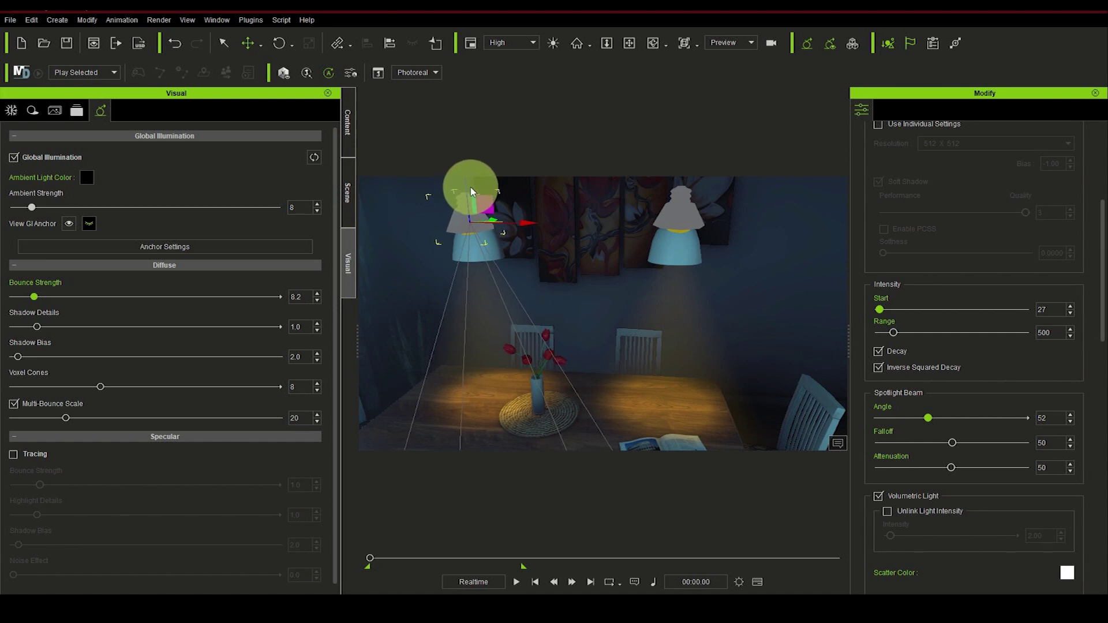
left_click(629, 43)
left_click_drag(634, 217, 346, 57)
- Select the original pendant spotlight farther from the window, nudge it to center, and narrow its beam angle to 46
left_click(225, 44)
left_click(627, 182)
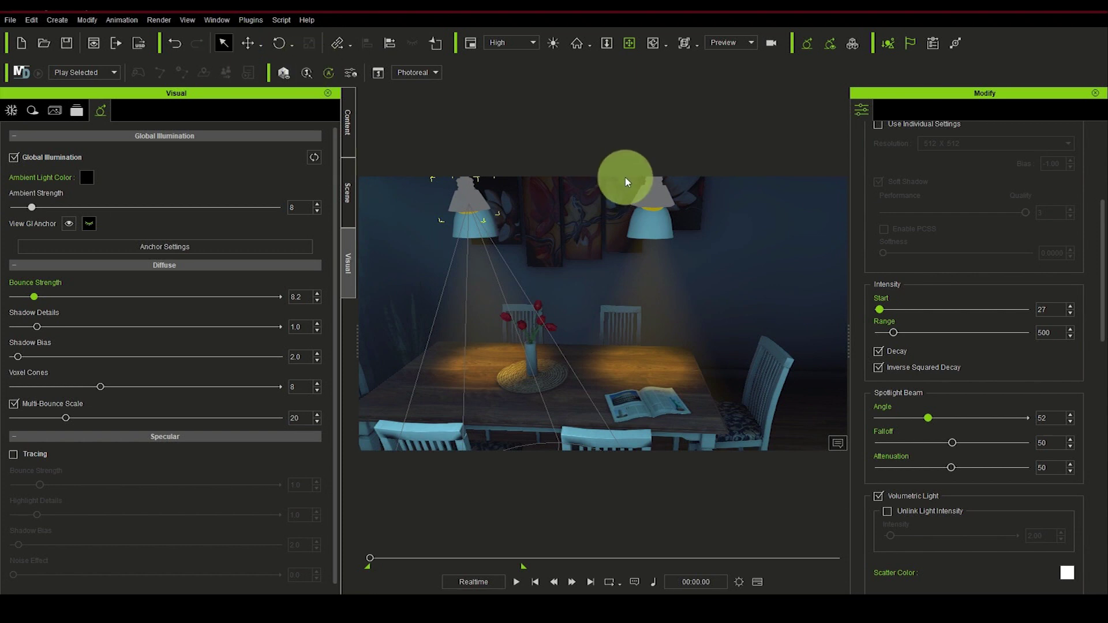
left_click(655, 203)
left_click(261, 44)
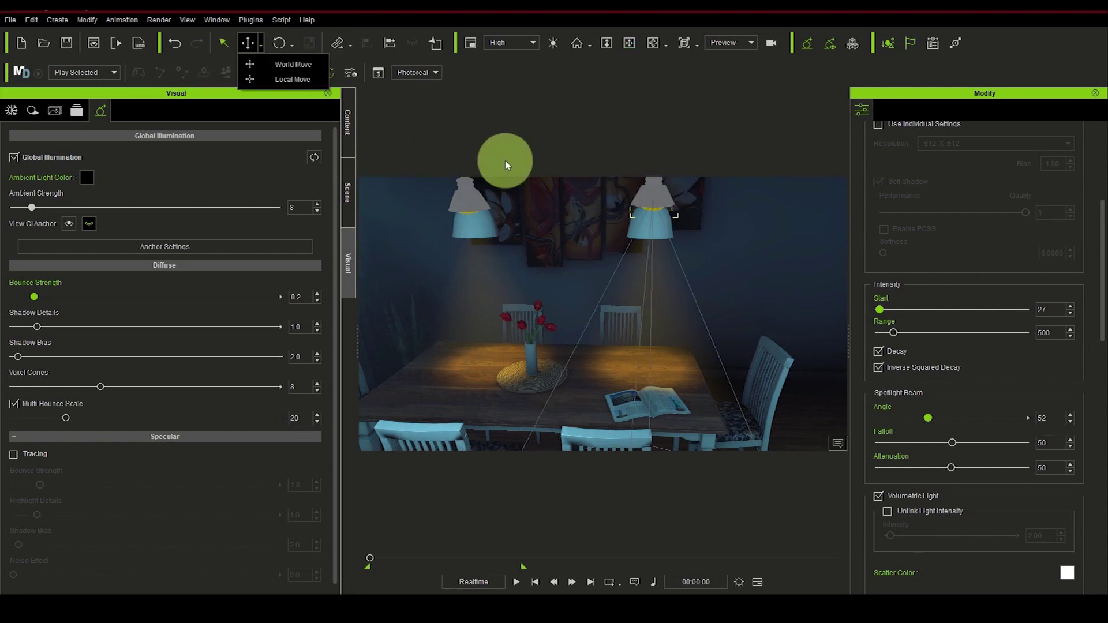
left_click(247, 43)
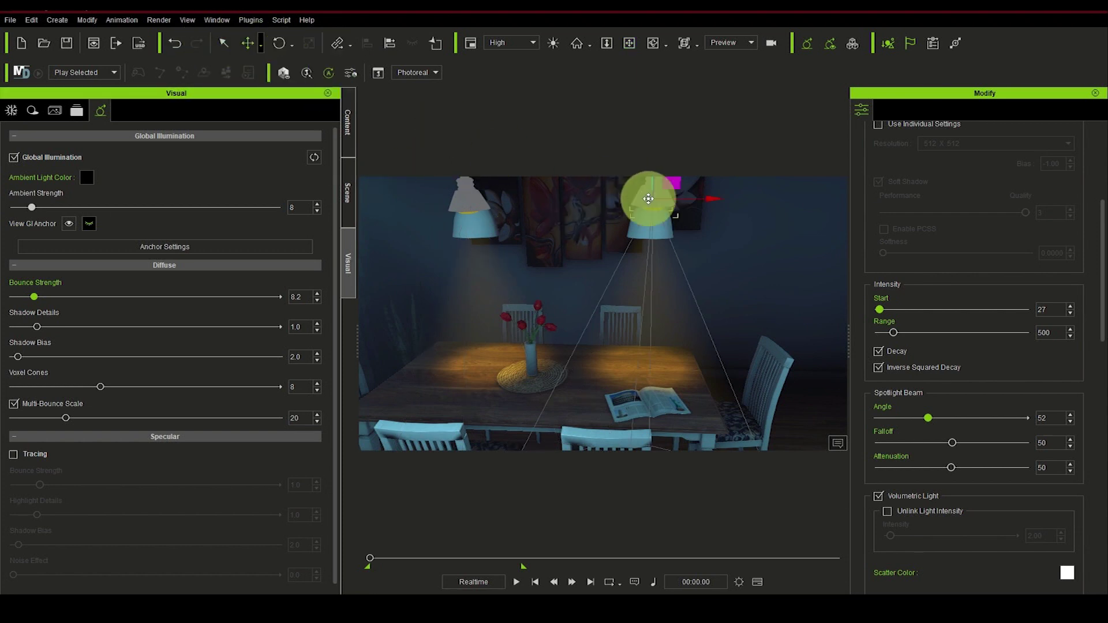
left_click(714, 207)
left_click_drag(715, 198, 716, 197)
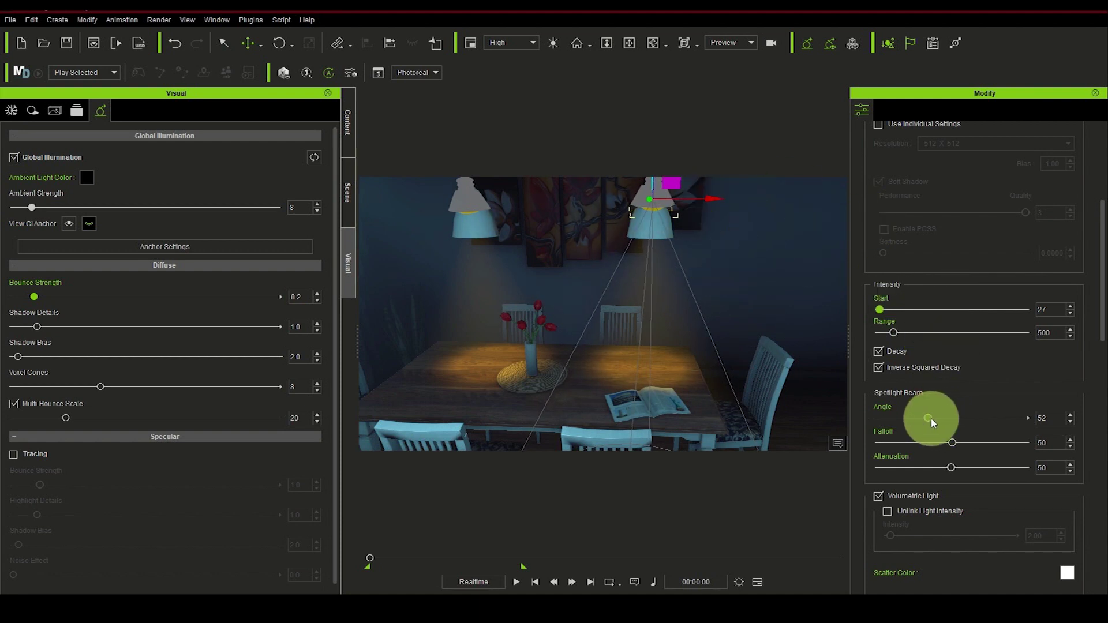
left_click_drag(926, 420, 924, 422)
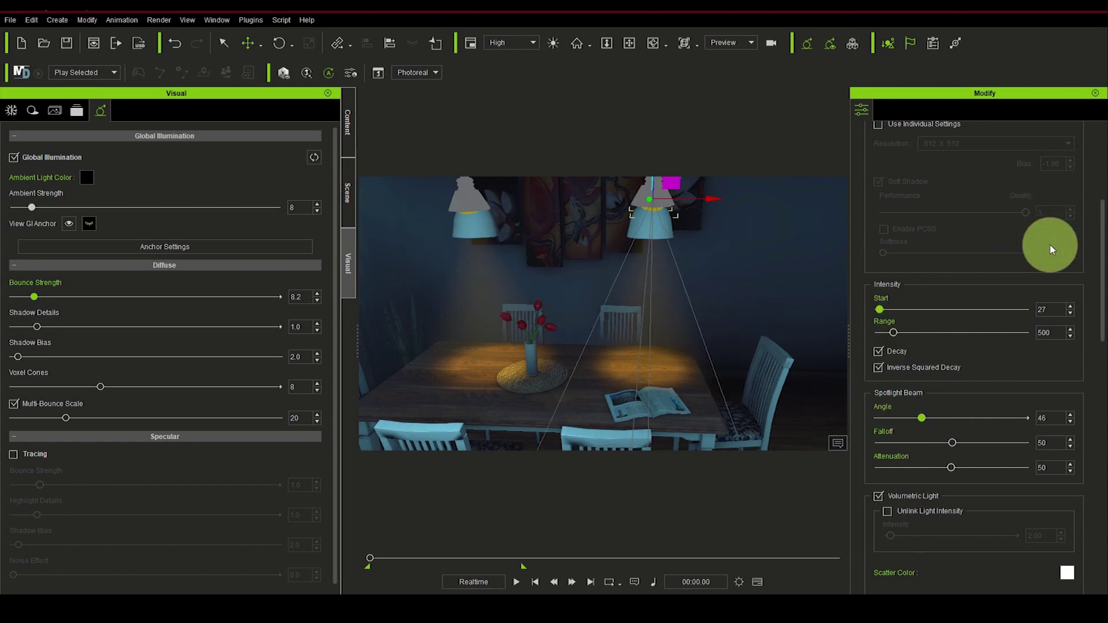
scroll(1051, 248, "up", 5)
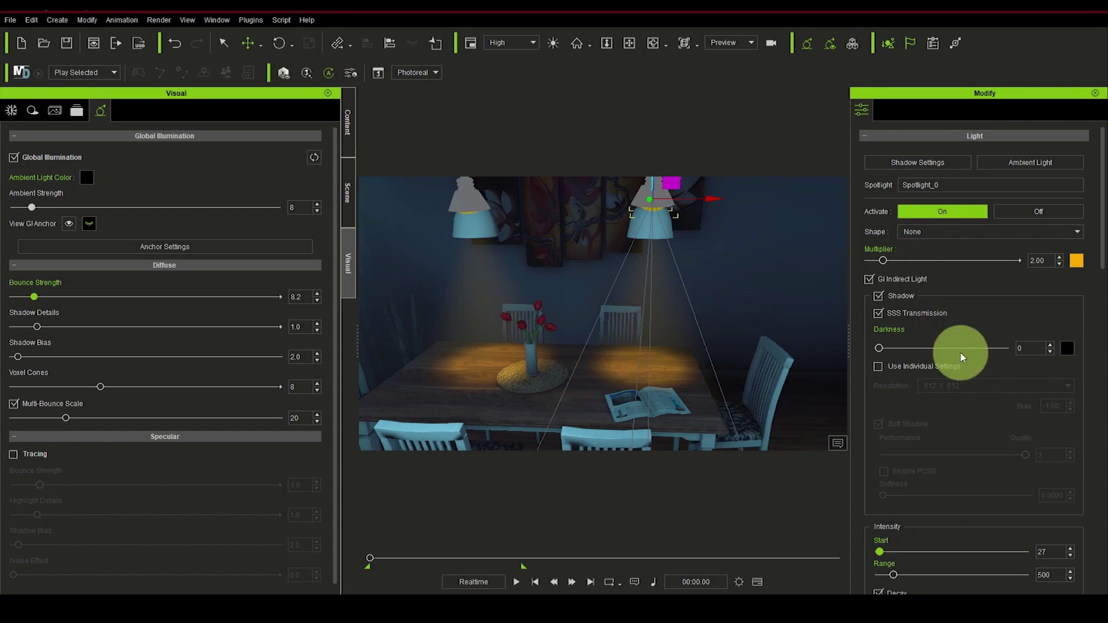
- Select Spotlight_1, set its beam angle to 46, and nudge it into place over its pendant lamp
left_click(343, 207)
left_click(271, 565)
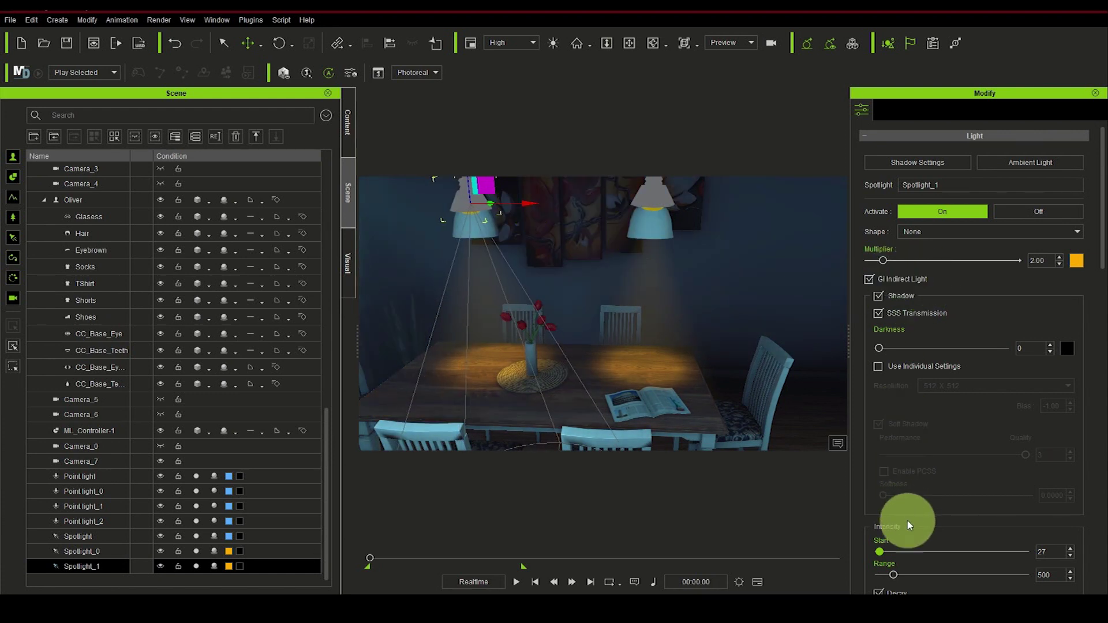
scroll(912, 520, "down", 2)
left_click_drag(927, 590, 924, 591)
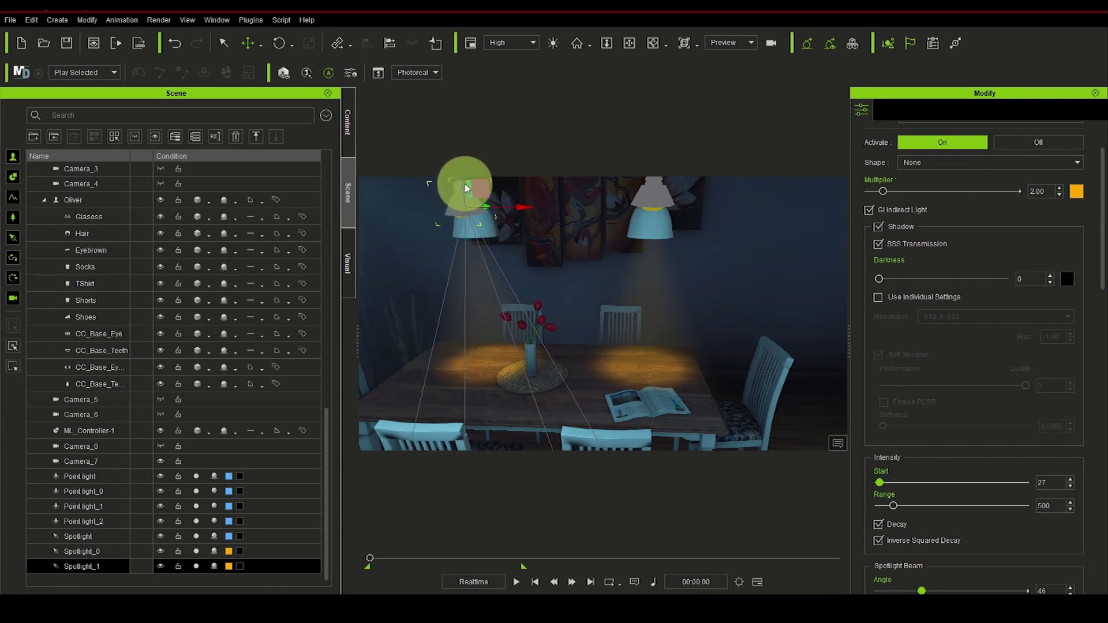
- Examine the dining table lighting from a wider raised angle and through Camera_2
left_click(629, 42)
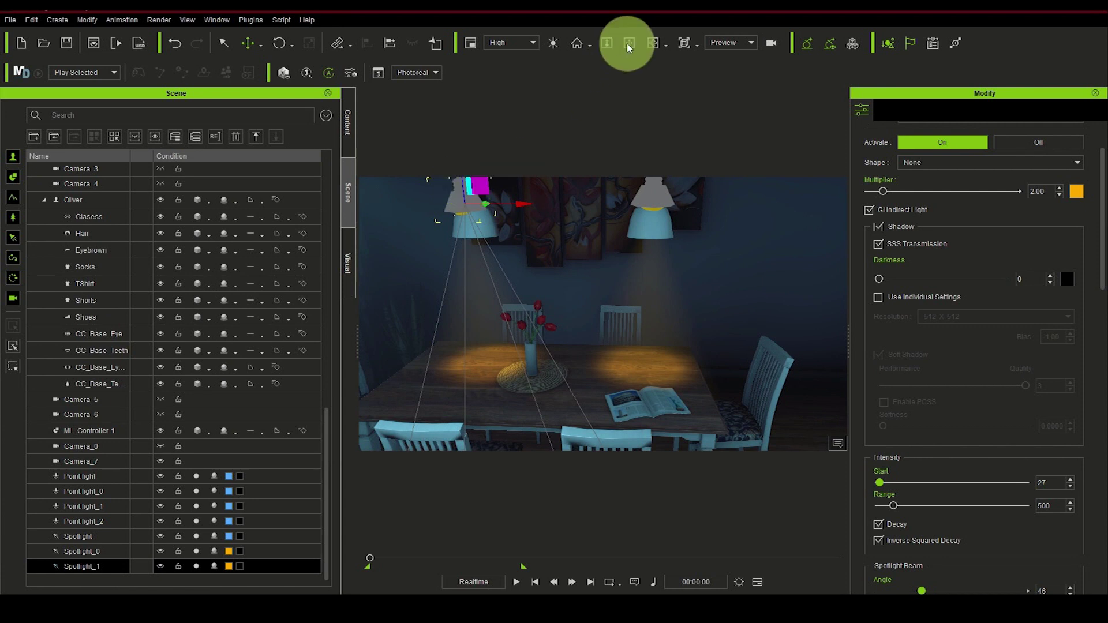
left_click_drag(606, 272, 590, 277)
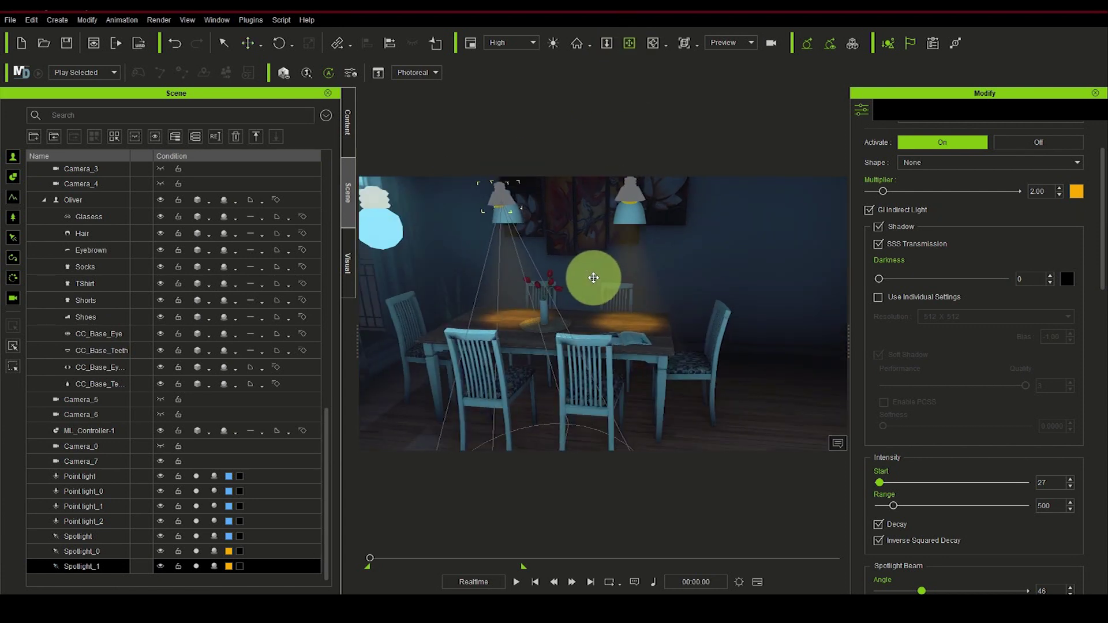
left_click_drag(596, 341, 530, 268)
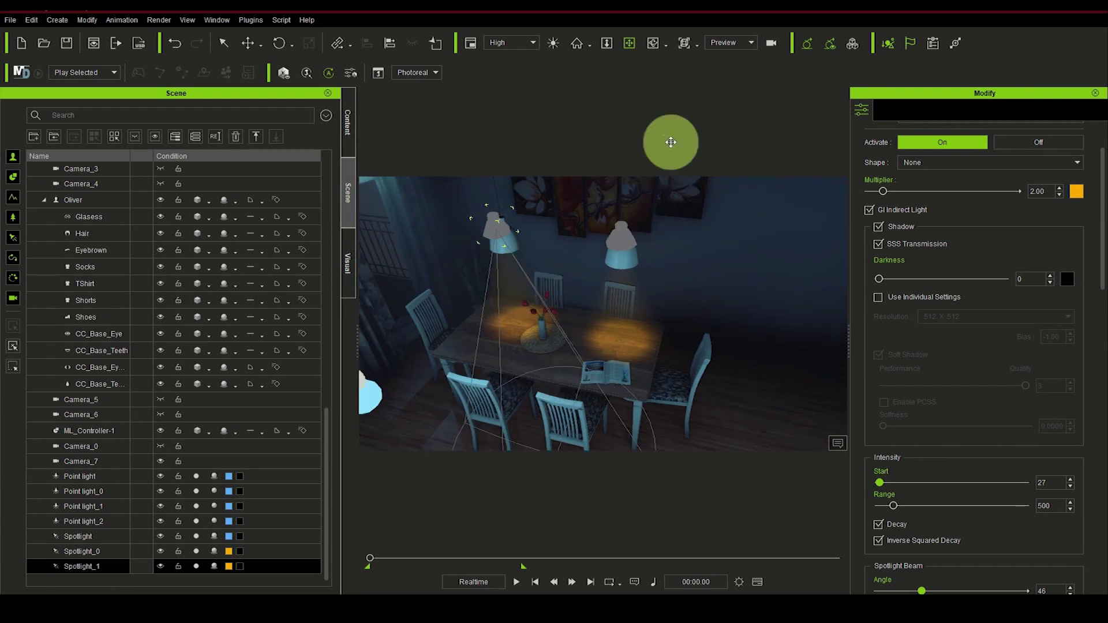
left_click(733, 45)
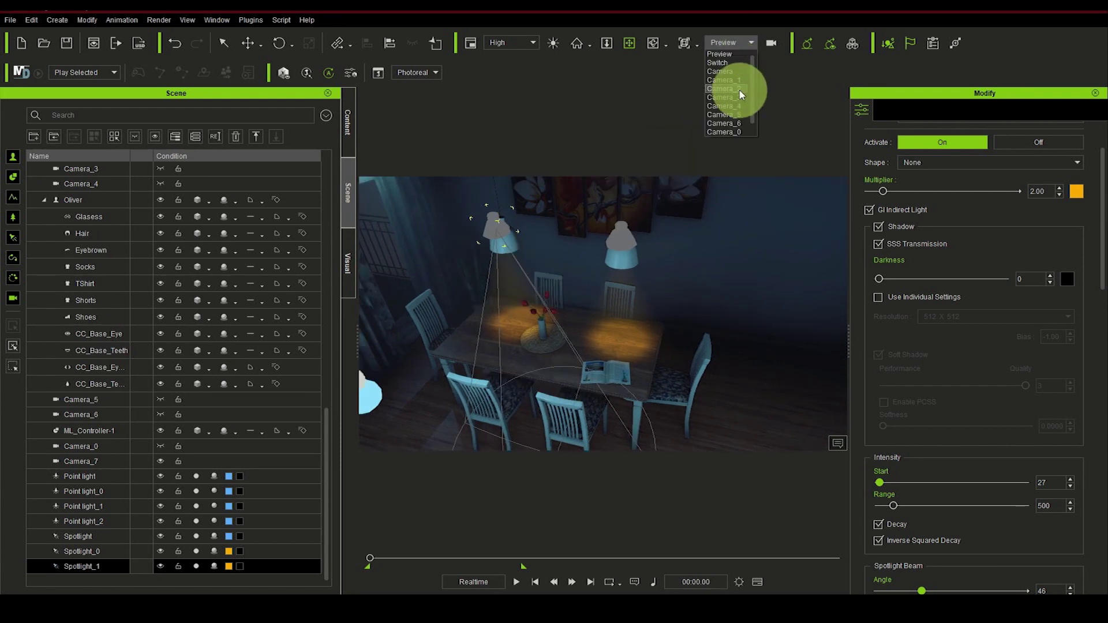
left_click(742, 94)
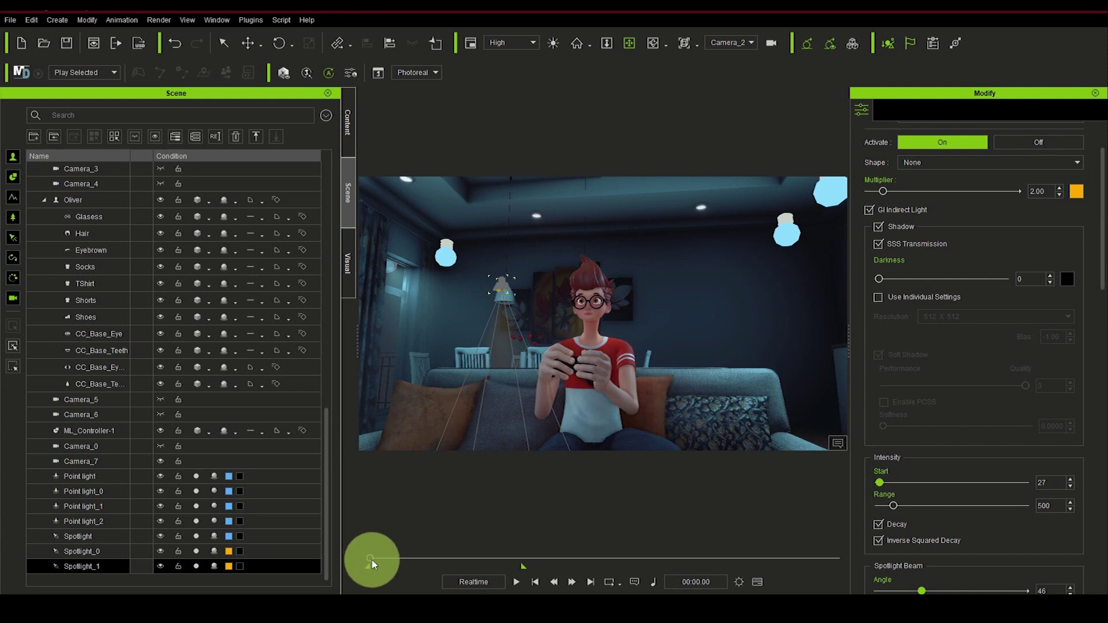
left_click_drag(371, 562, 394, 558)
left_click(510, 283)
left_click(471, 290)
left_click(533, 584)
- Select the pendant lamp nearer the window from below in the Preview view and show its lamp_light material settings
left_click(222, 42)
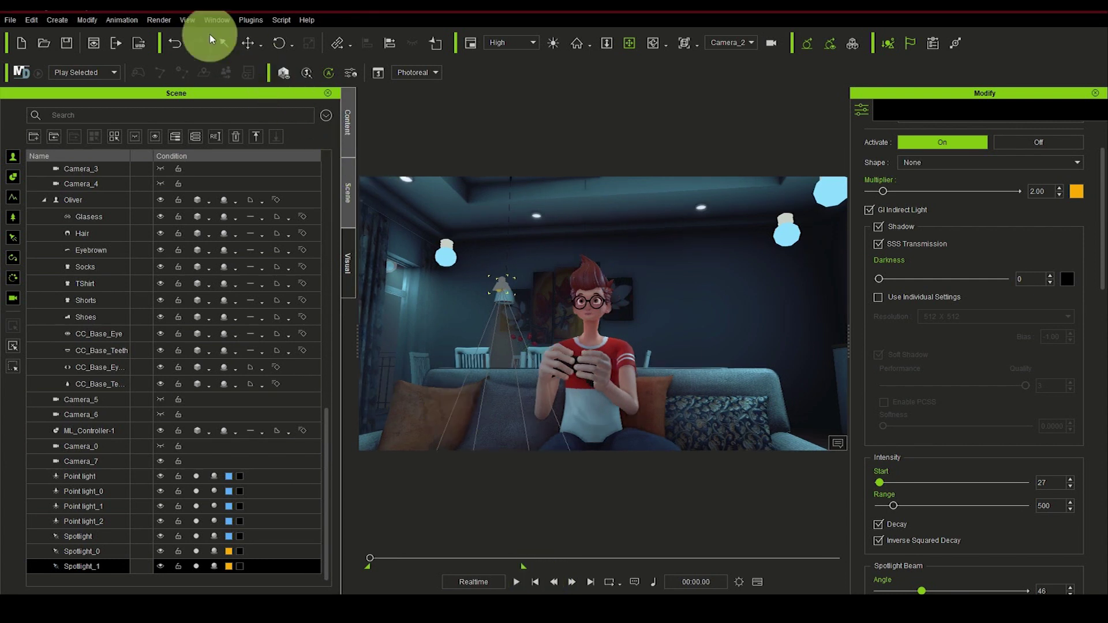
left_click(508, 307)
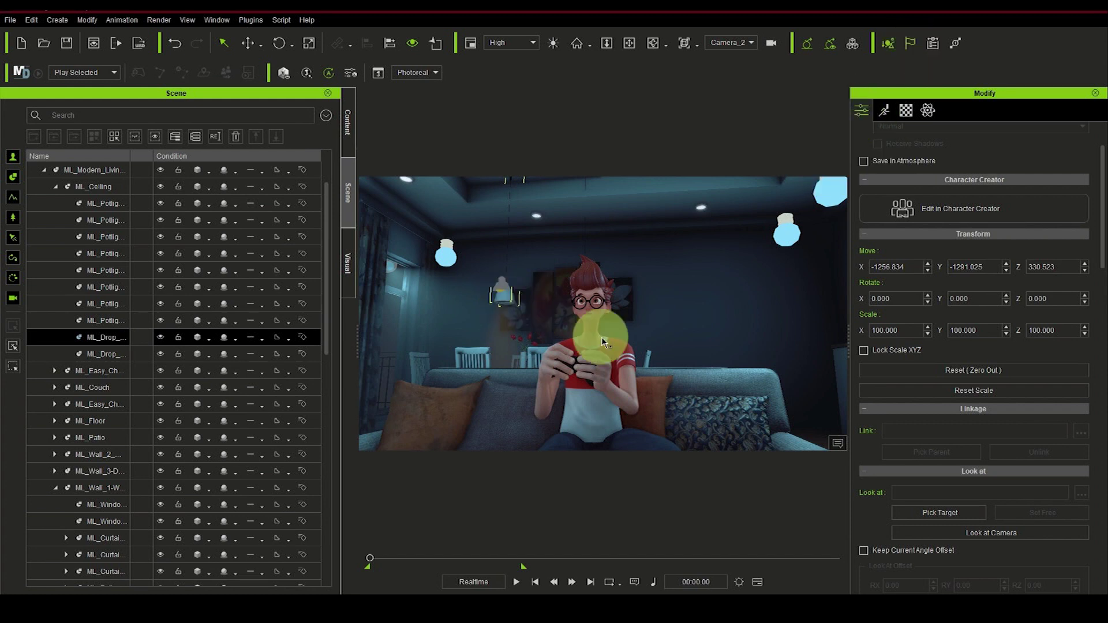
left_click(730, 43)
left_click(719, 85)
left_click(630, 43)
left_click(440, 218)
mouse_move(621, 147)
left_mouse_down()
mouse_move(469, 234)
mouse_move(502, 198)
mouse_move(454, 191)
left_mouse_up()
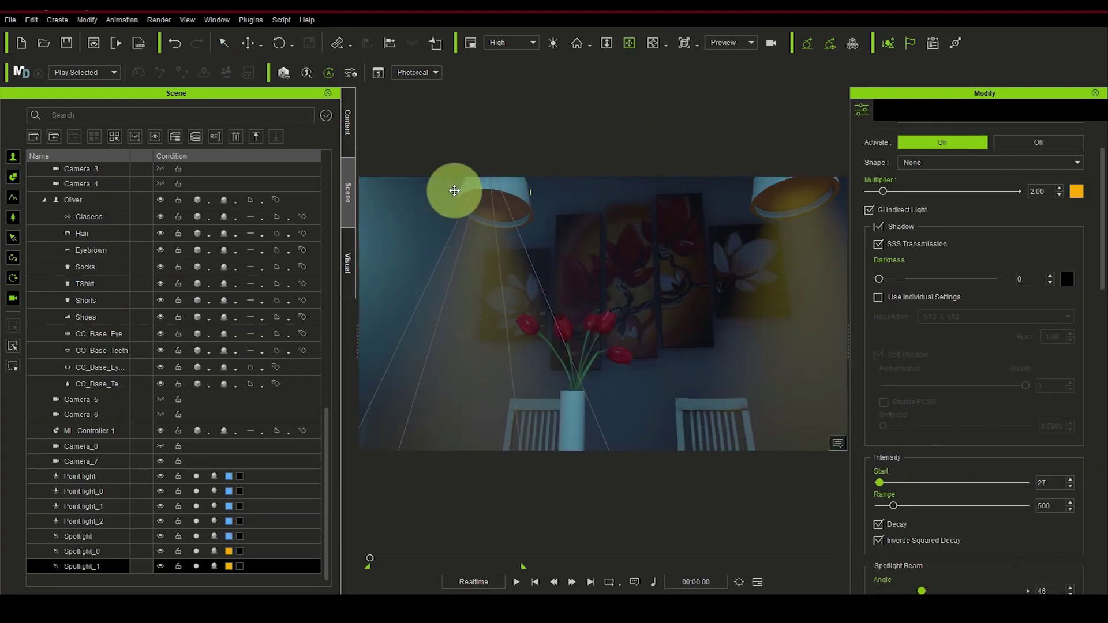
left_click(188, 44)
left_click(222, 45)
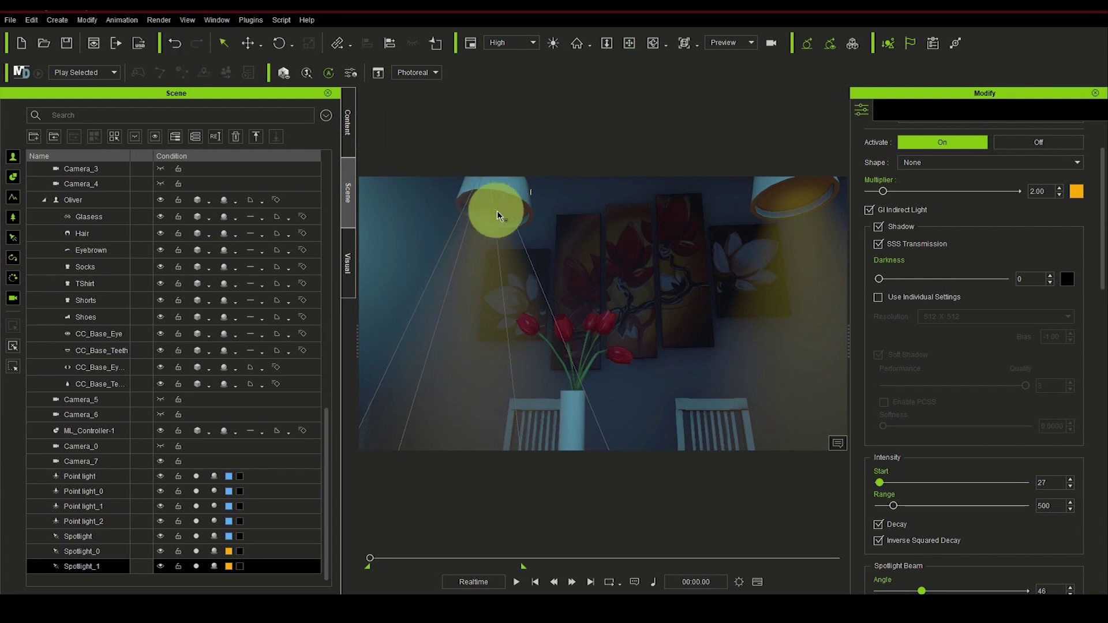
left_click(497, 212)
left_click(913, 112)
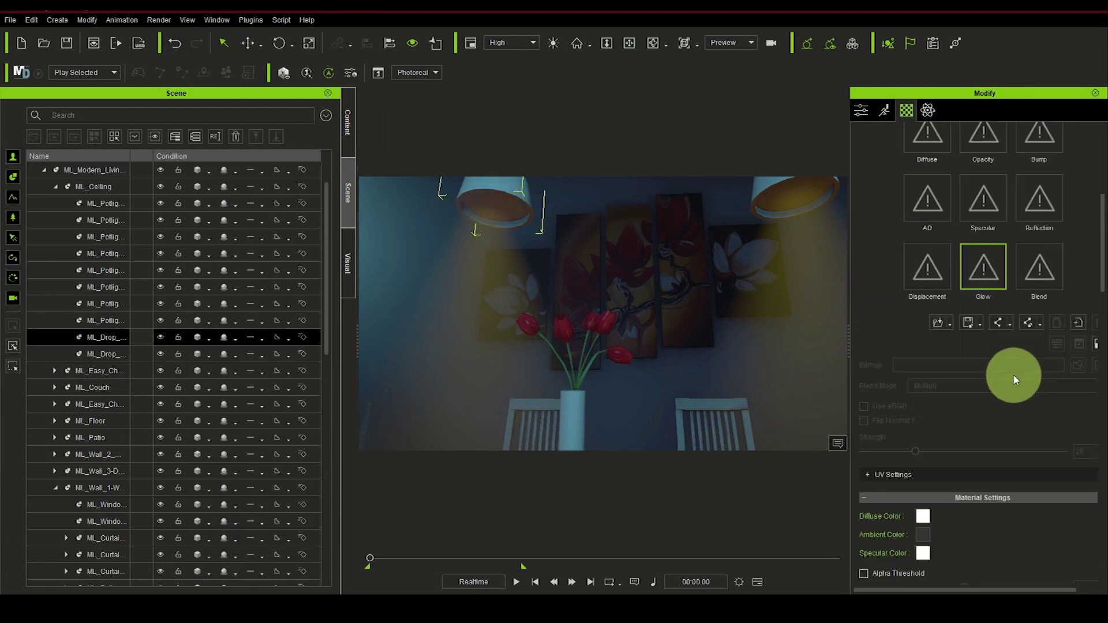
scroll(1014, 371, "up", 5)
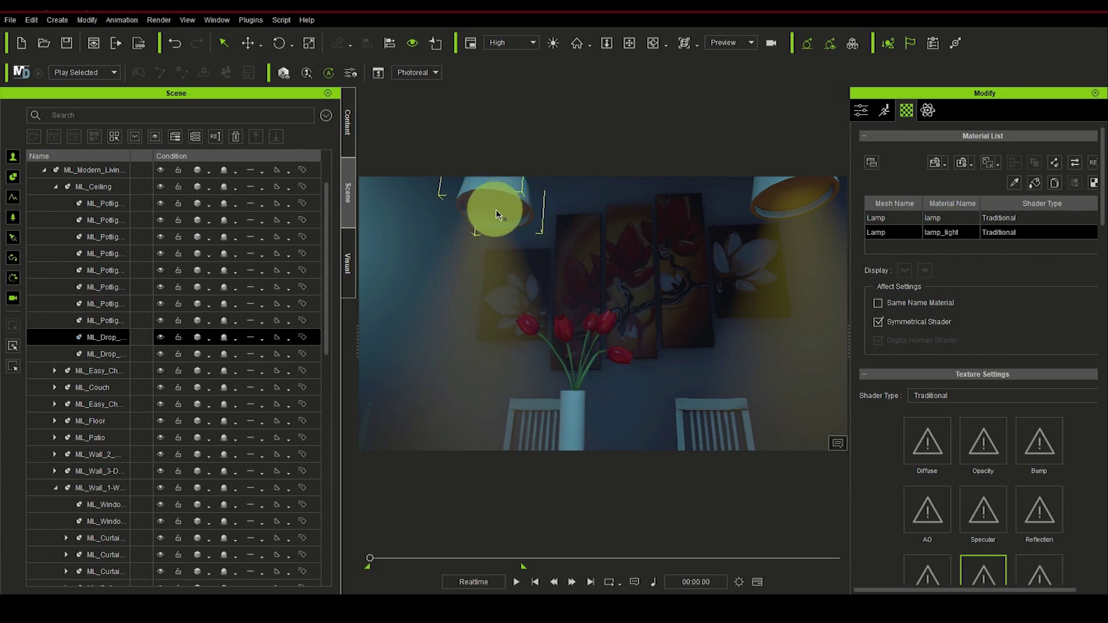
- Load the desert-sun image as the lamp_light material's Glow texture and raise its strength to 47
scroll(1017, 476, "down", 2)
double_click(985, 440)
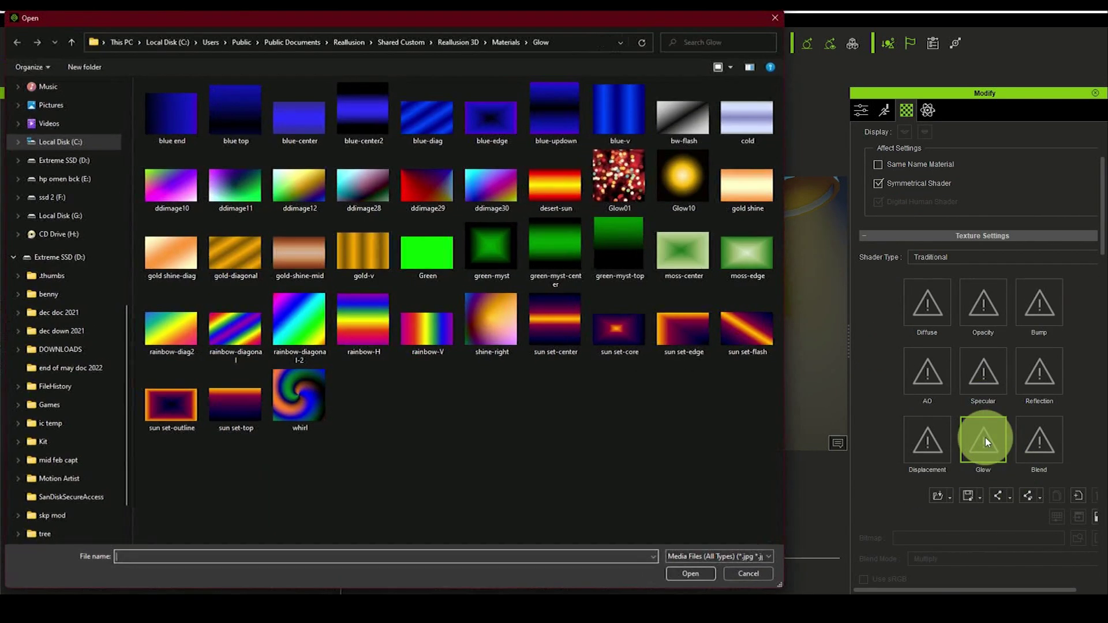
double_click(560, 186)
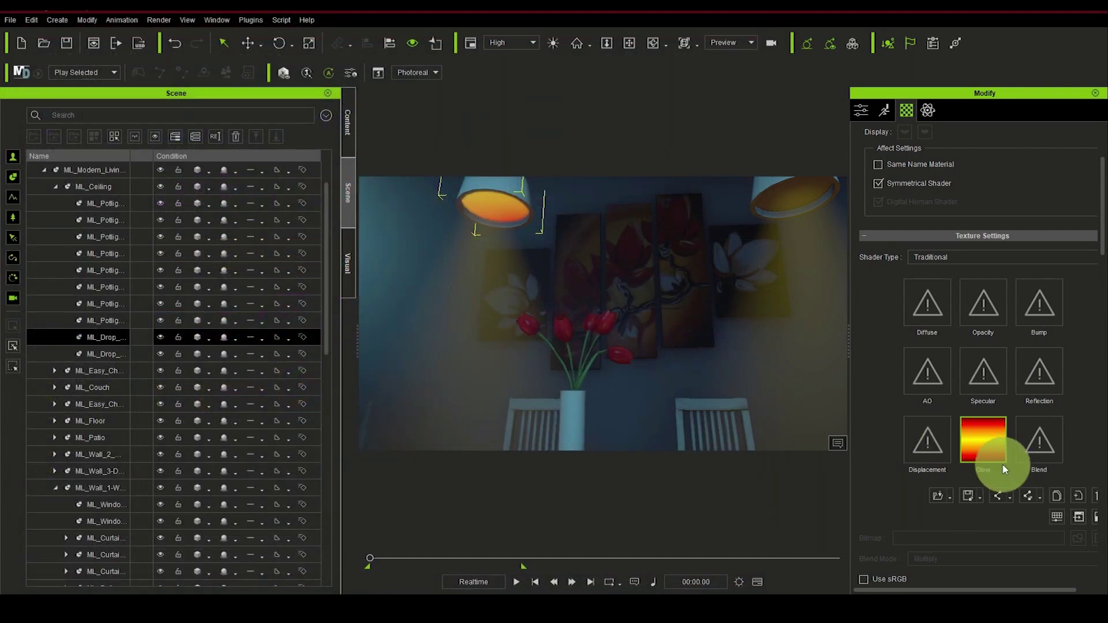
scroll(882, 502, "down", 2)
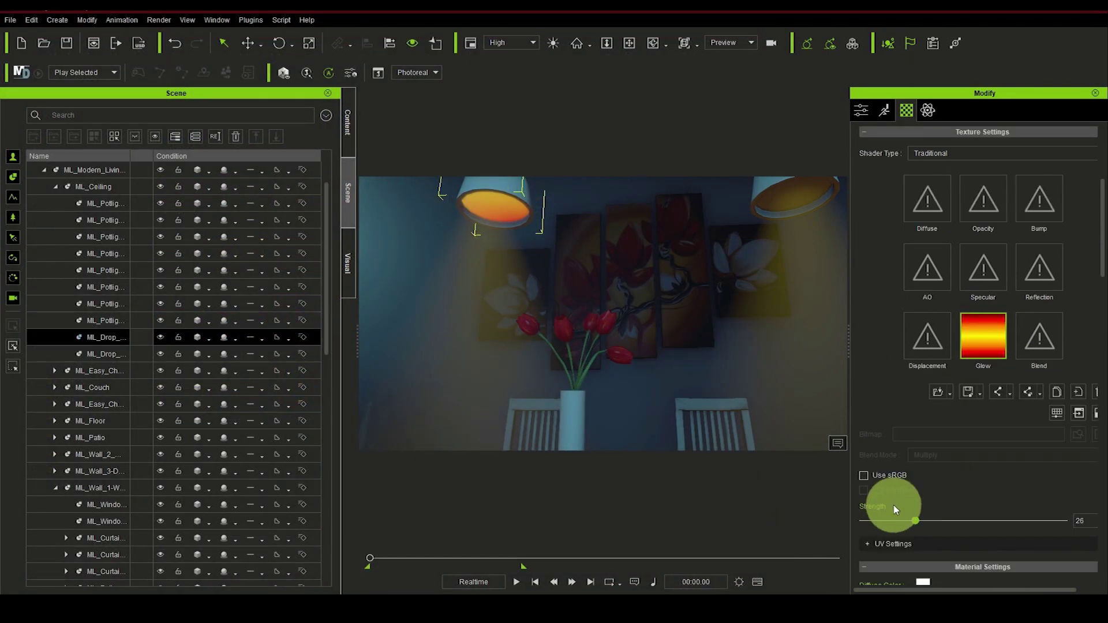
mouse_move(917, 524)
left_mouse_down()
mouse_move(966, 523)
mouse_move(937, 522)
left_mouse_up()
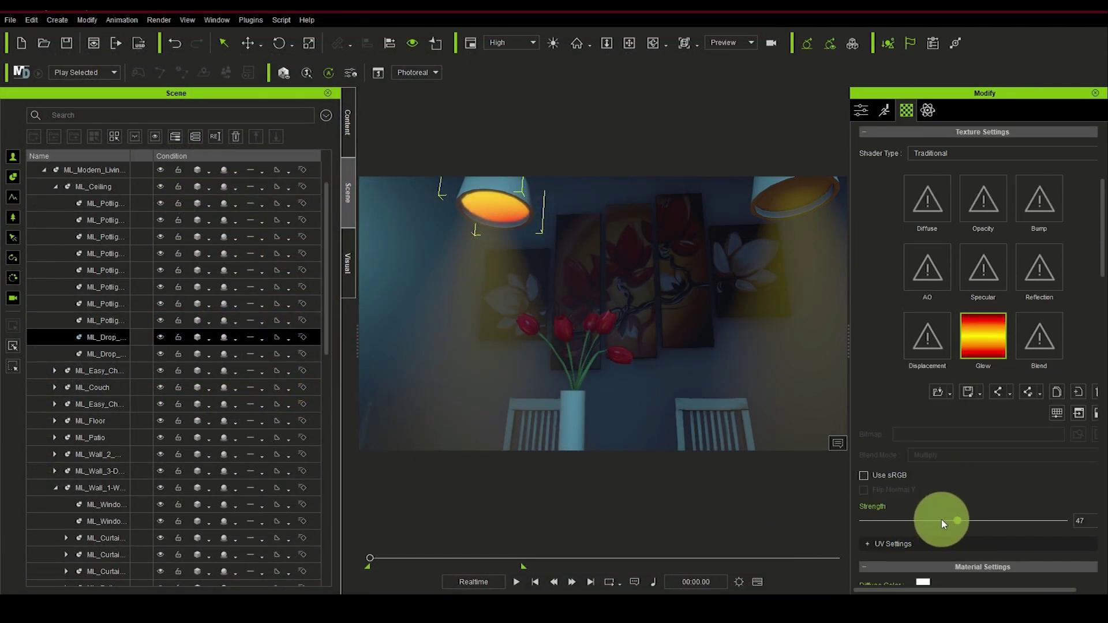
- Select the pendant lamp farther from the window and load the desert-sun image as its lamp_light material's Glow texture
left_click(795, 189)
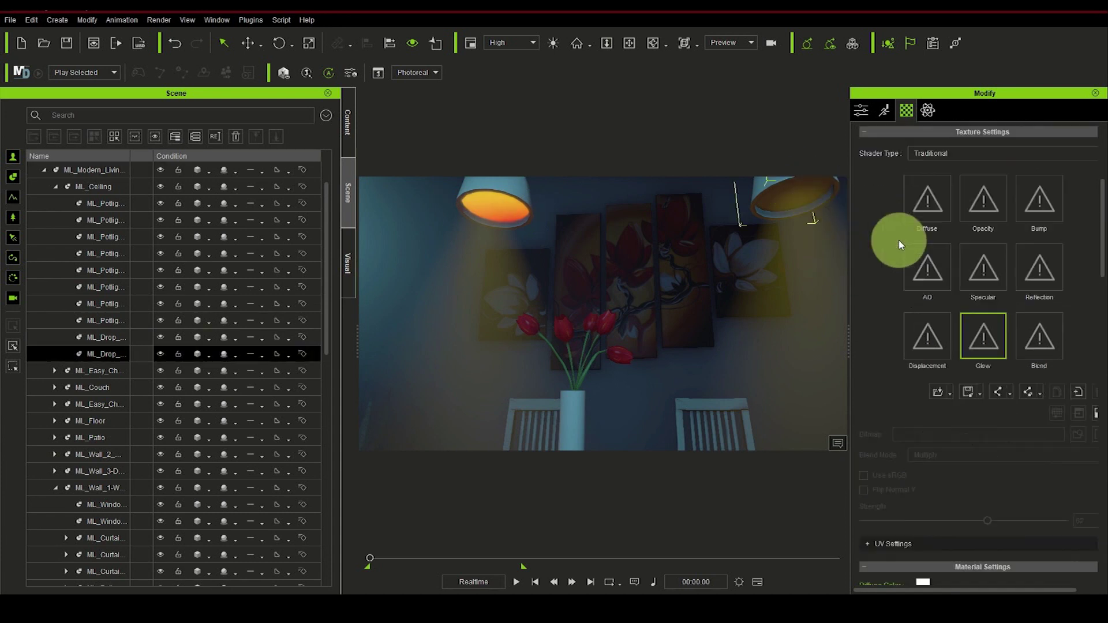
left_click(904, 107)
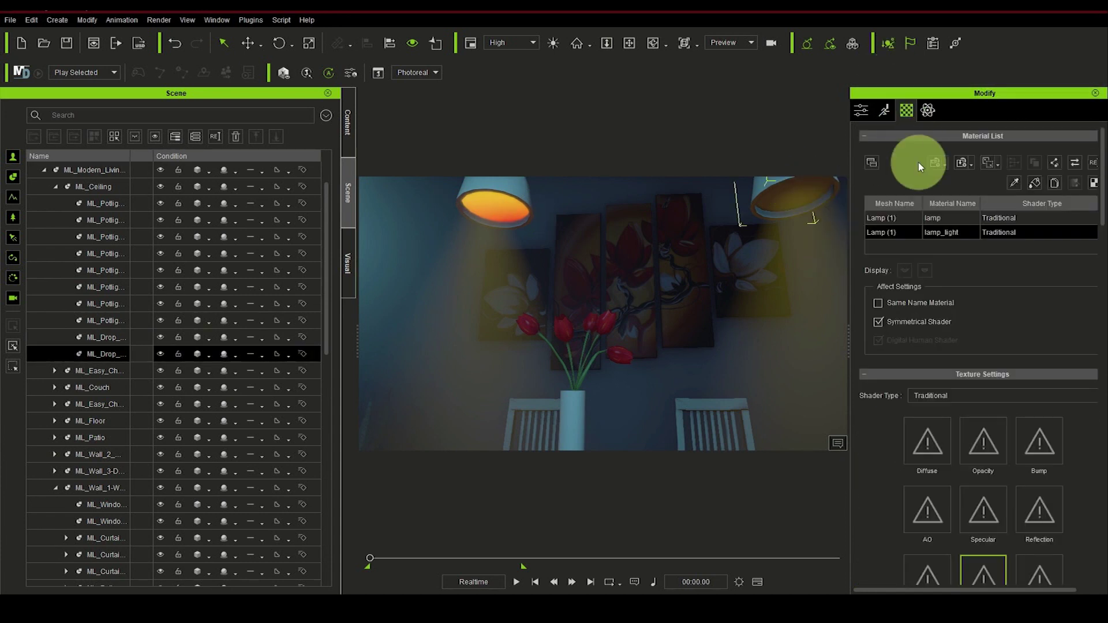
left_click(1014, 183)
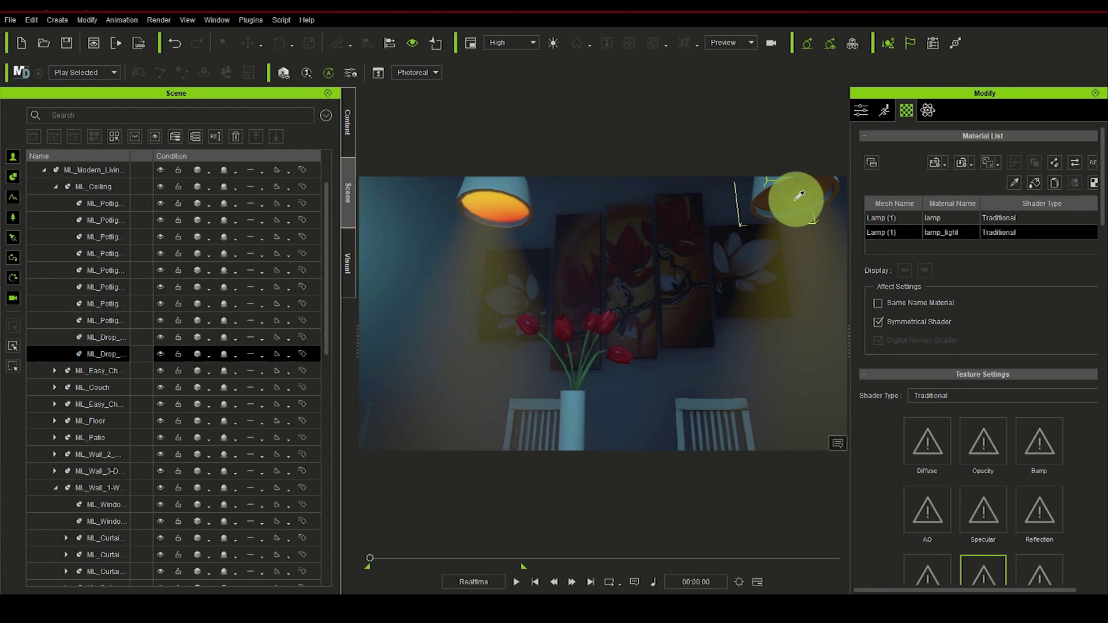
scroll(987, 438, "down", 3)
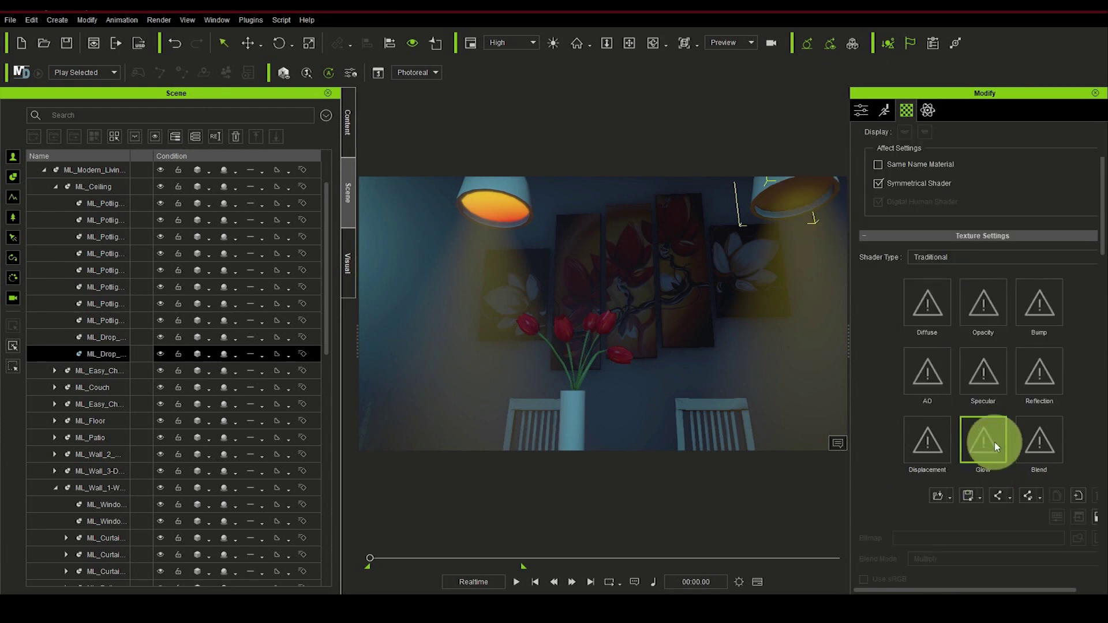
scroll(987, 438, "down", 3)
double_click(981, 296)
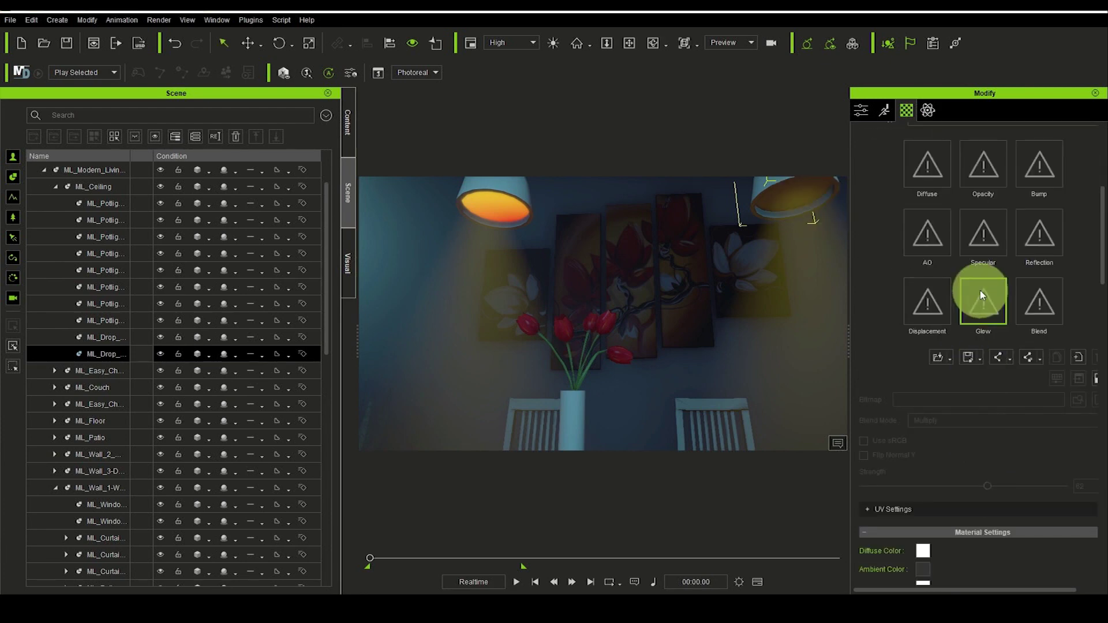
double_click(537, 196)
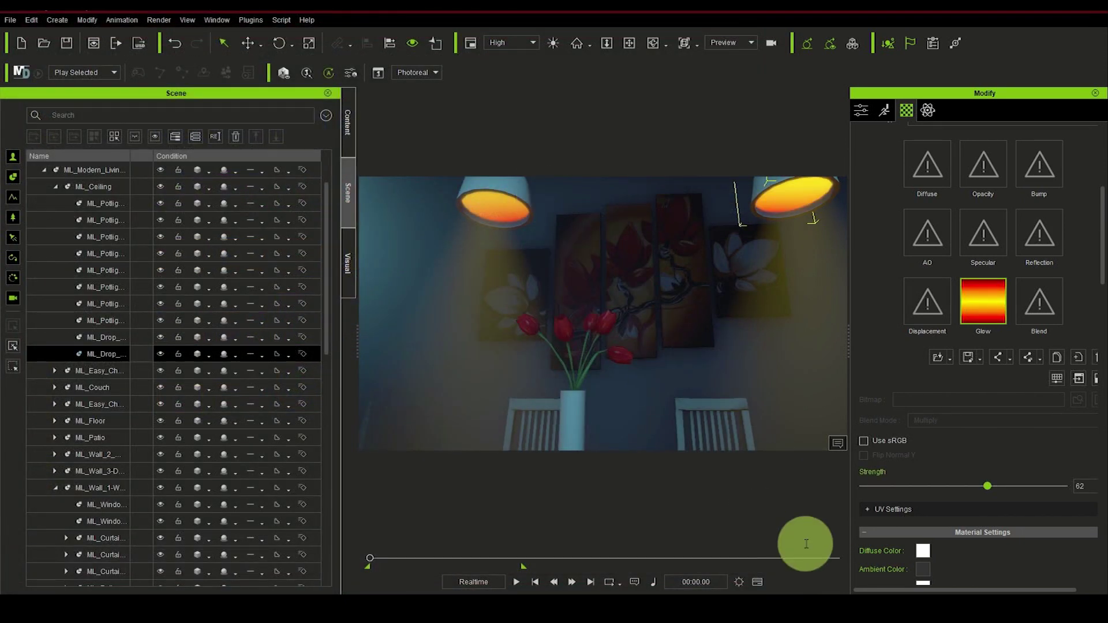
- Set the Glow texture strength of this pendant lamp's lamp_light material to 61
scroll(952, 431, "down", 2)
left_click(864, 371)
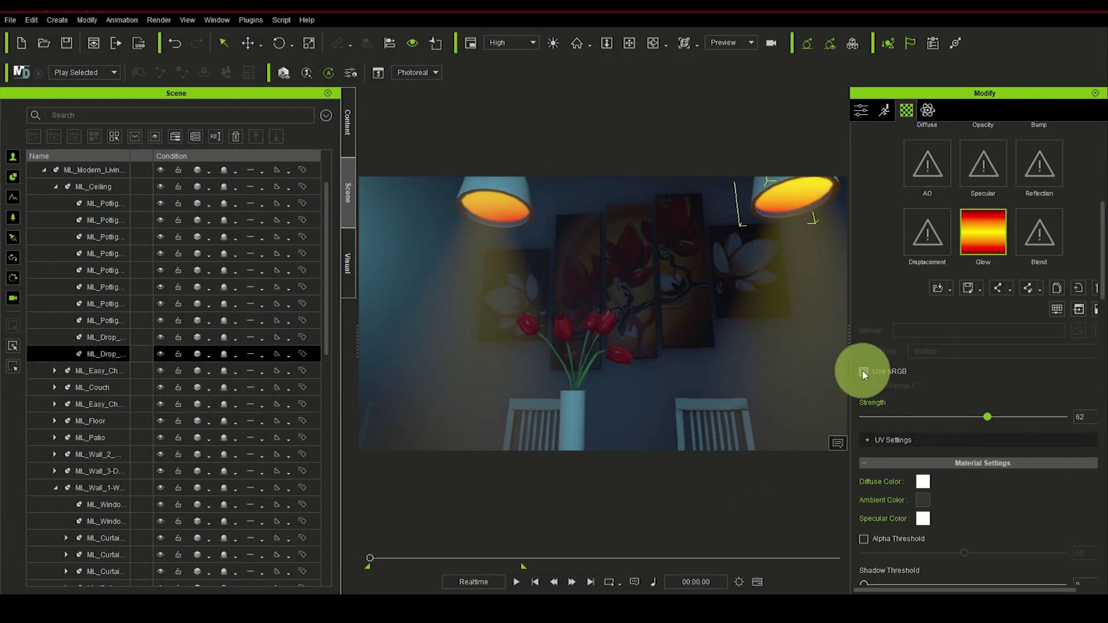
key("ctrl+z")
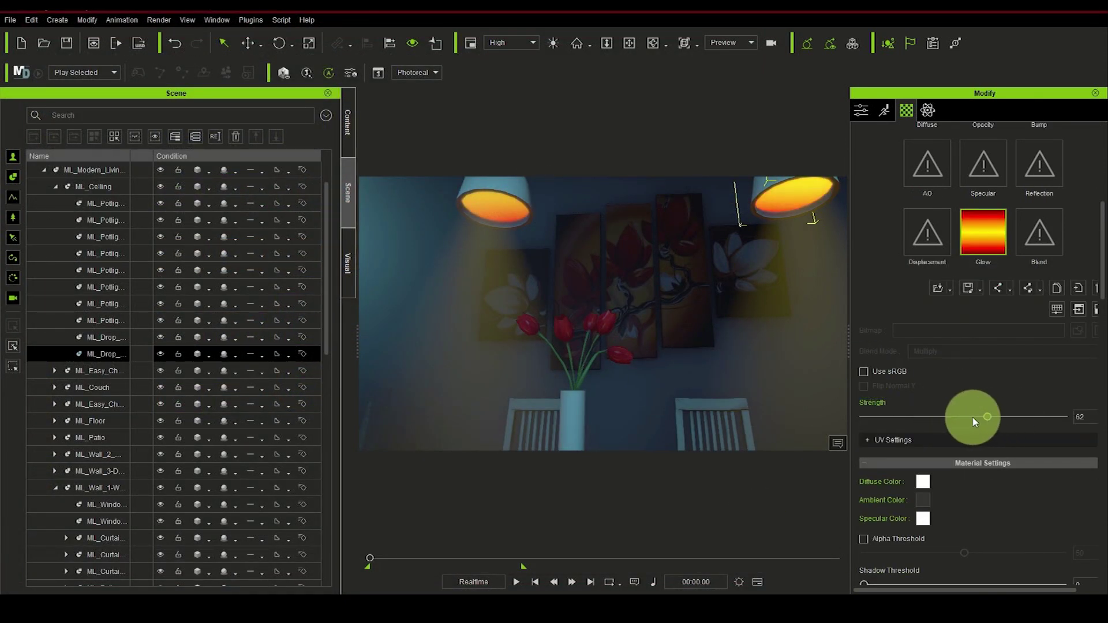
left_click(983, 417)
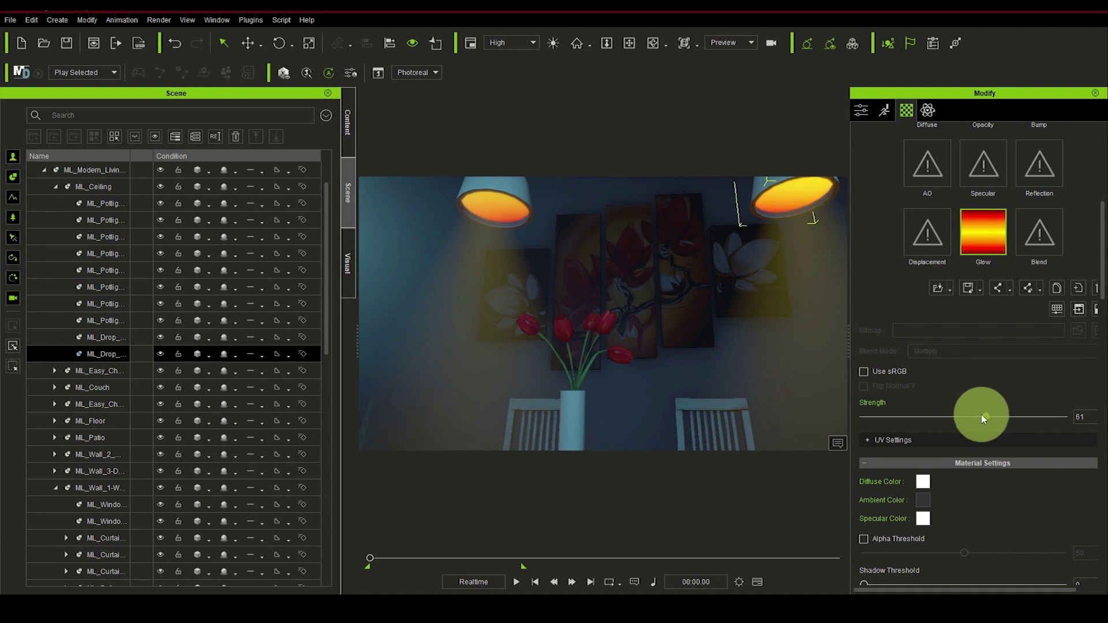
- Select the blue Spotlight at the window near the dining table and duplicate it
left_click(629, 43)
left_click_drag(702, 284, 664, 387)
left_click(516, 255)
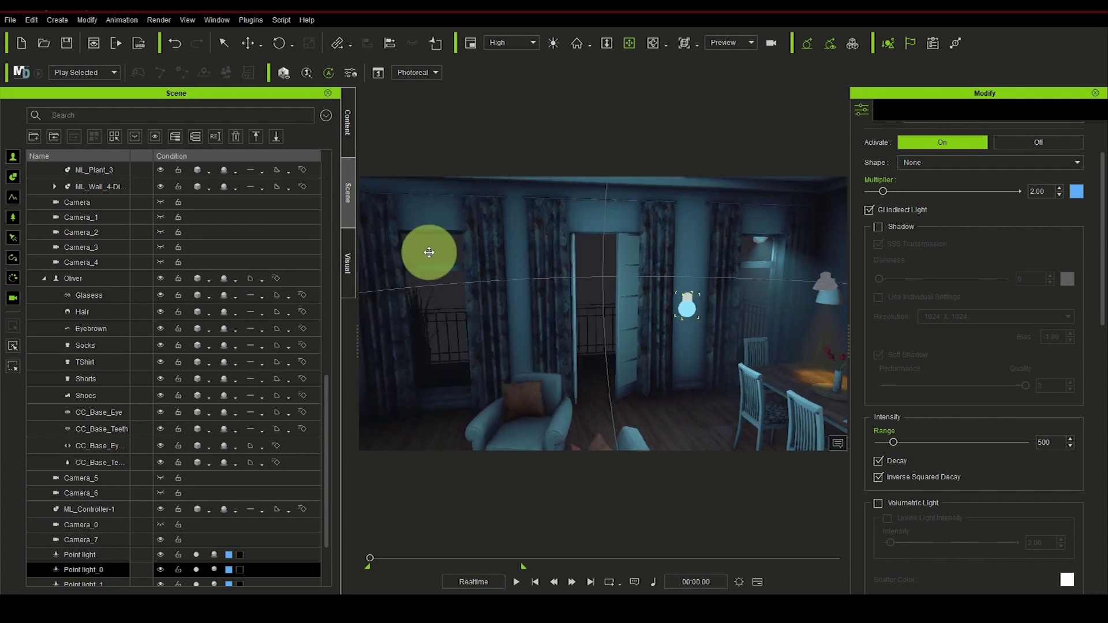
left_click(224, 42)
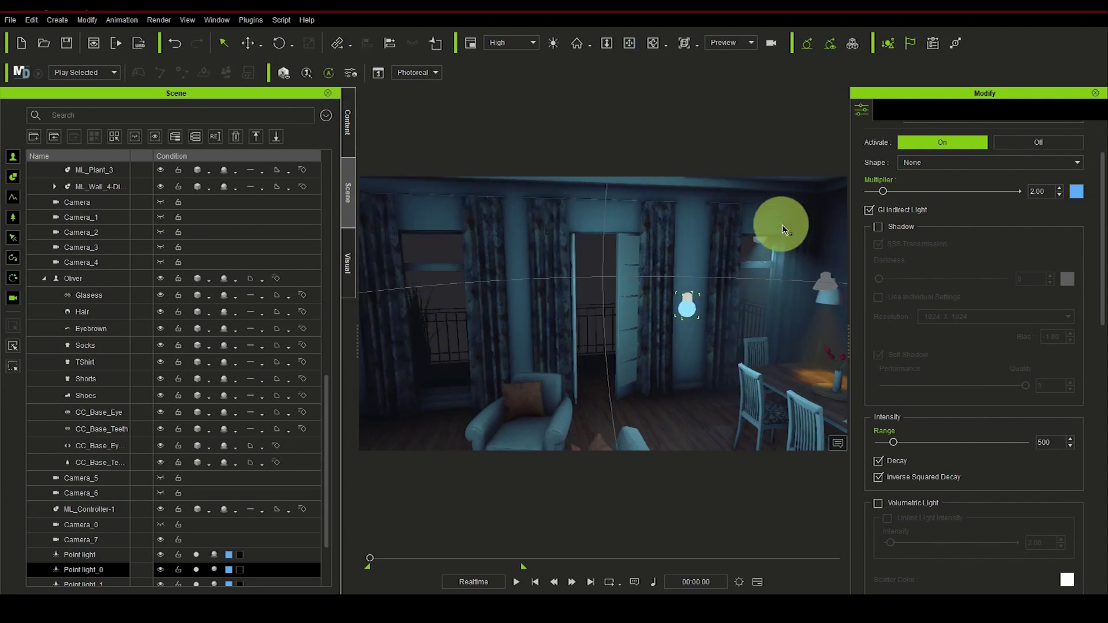
left_click(762, 241)
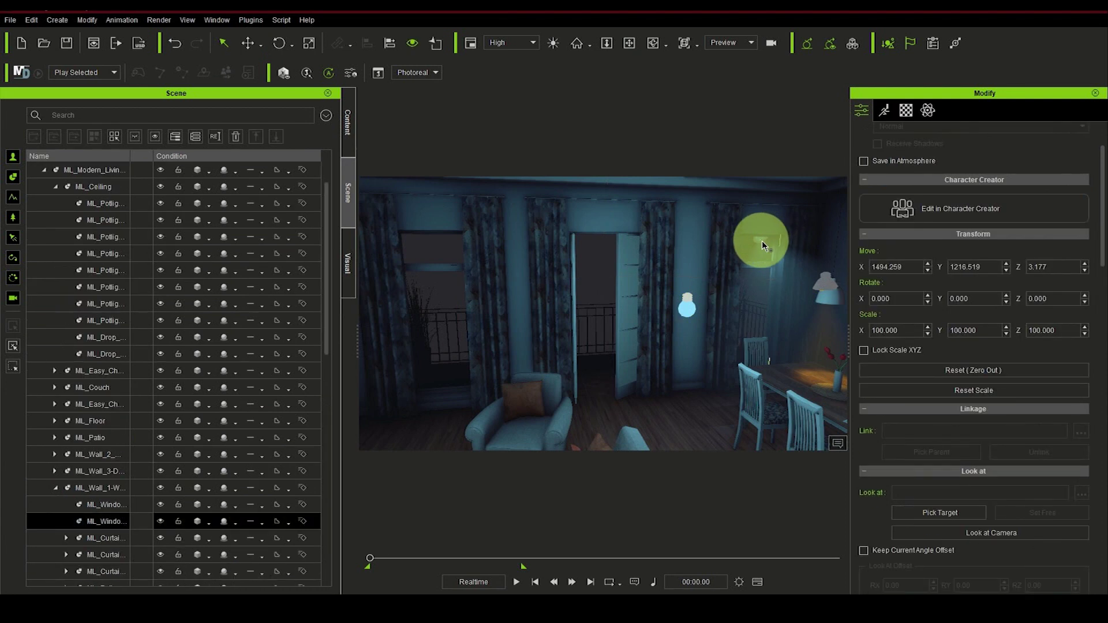
scroll(262, 520, "down", 10)
left_click(264, 521)
left_click(271, 475)
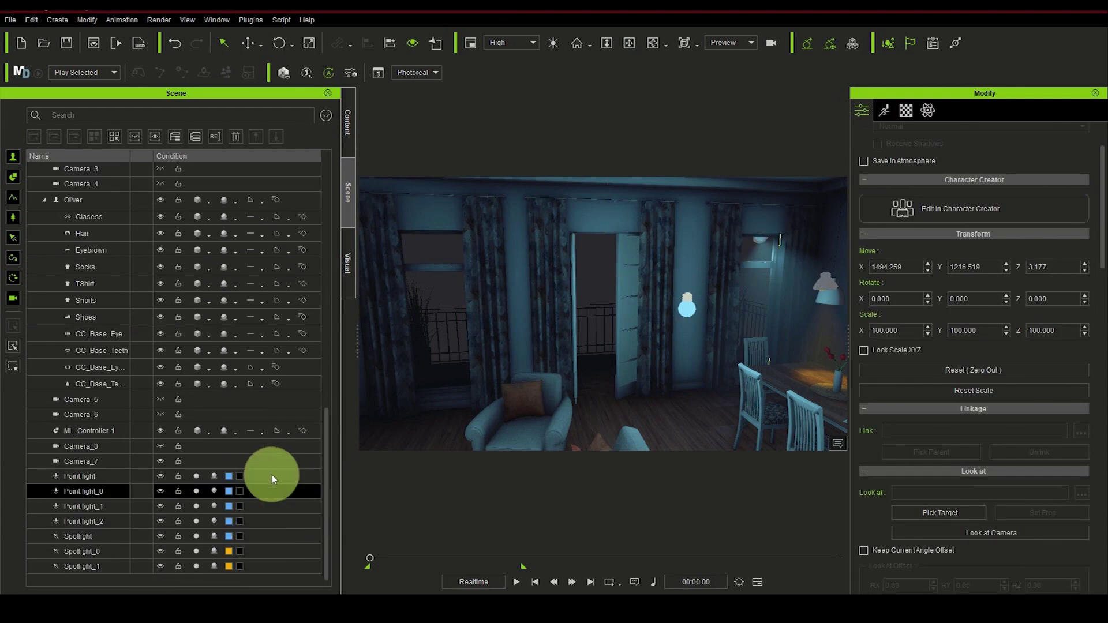
left_click(265, 521, "ctrl")
left_click(265, 535)
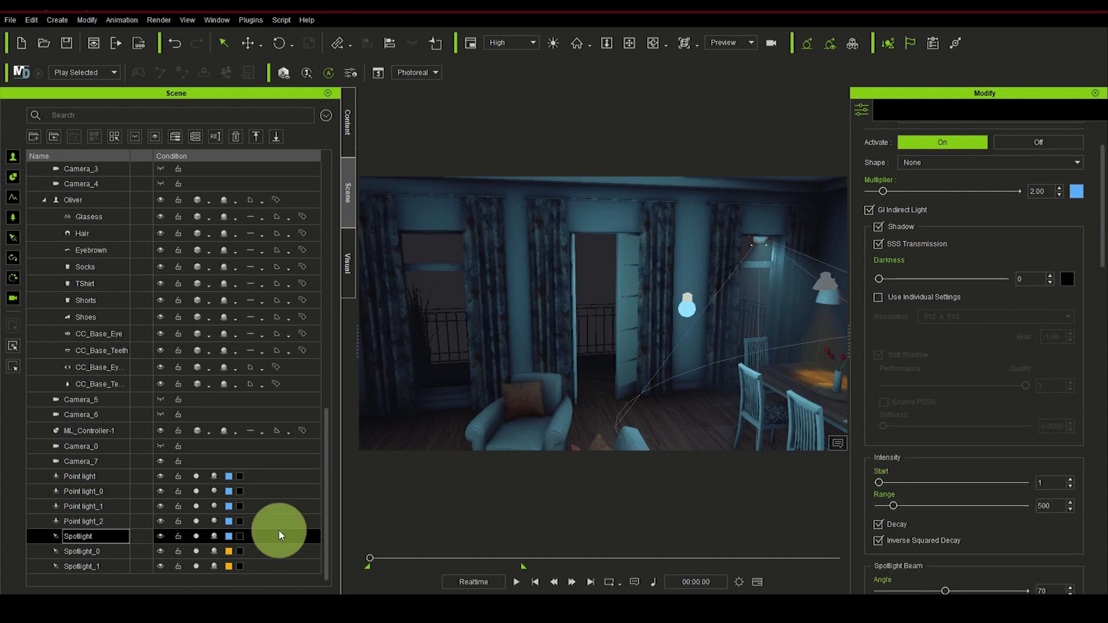
left_click(57, 19)
left_click(57, 19)
left_click(31, 20)
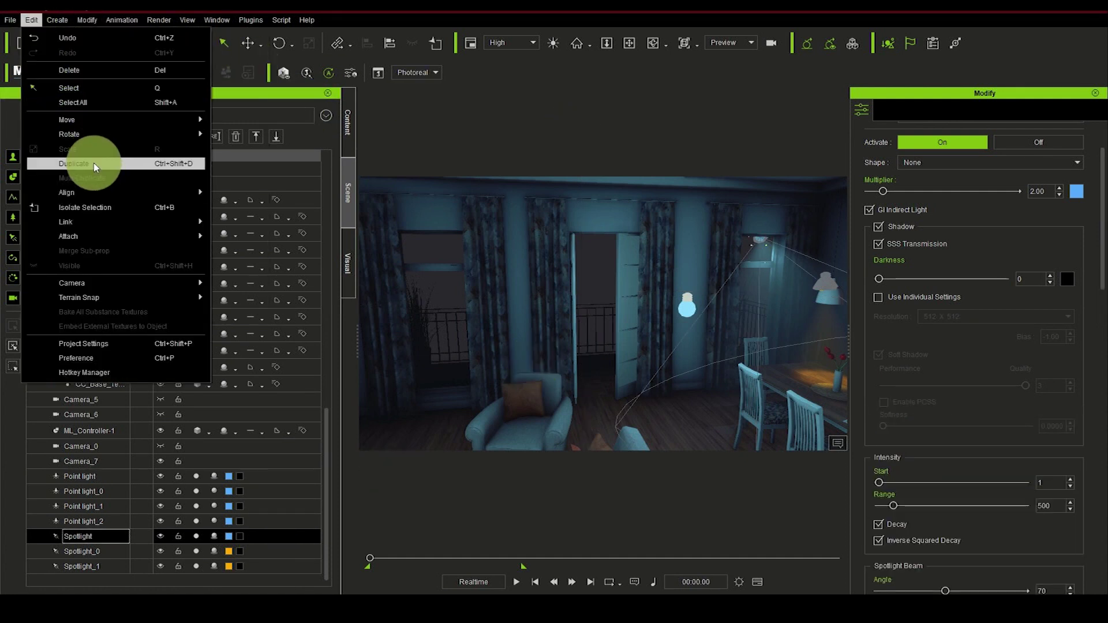
left_click(75, 164)
- Move the duplicated spotlight along the wall past the balcony door to the far window and adjust its rotation
left_click(250, 43)
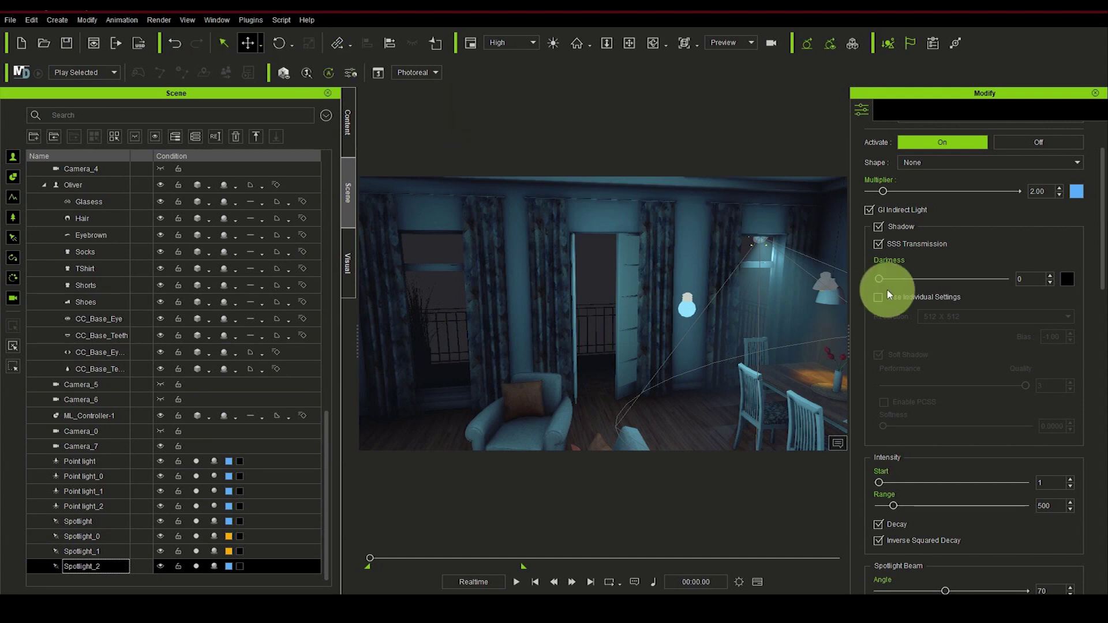
left_click_drag(815, 238, 662, 227)
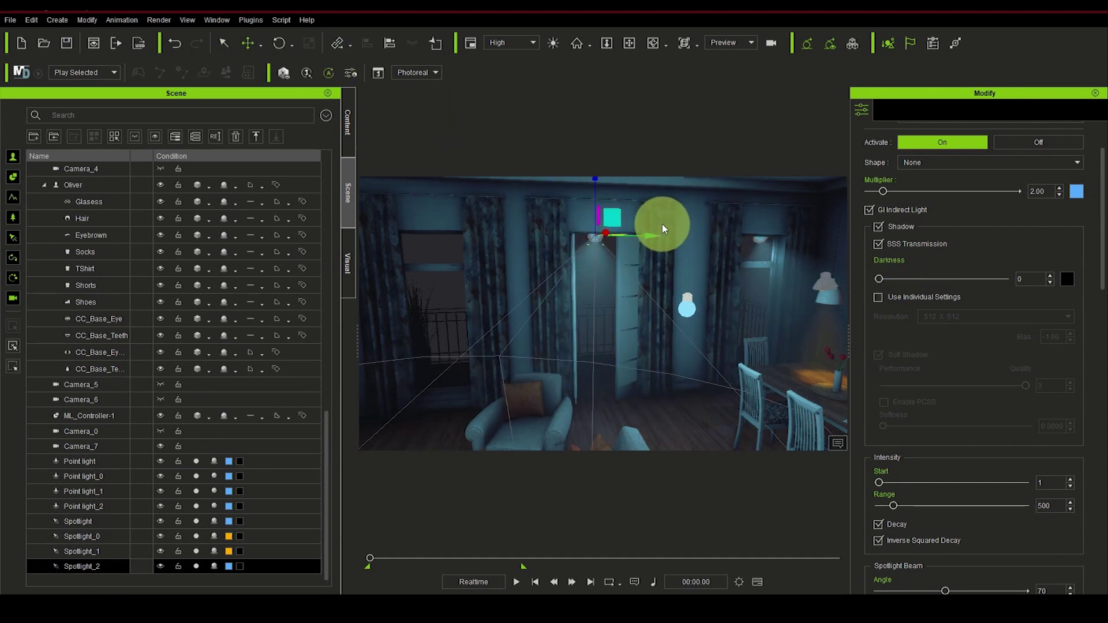
left_click_drag(662, 228, 520, 208)
left_click(278, 45)
left_click_drag(483, 231, 482, 223)
- Fine-tune the duplicated spotlight's height and sideways position above the far window, and tilt its beam
left_click(260, 51)
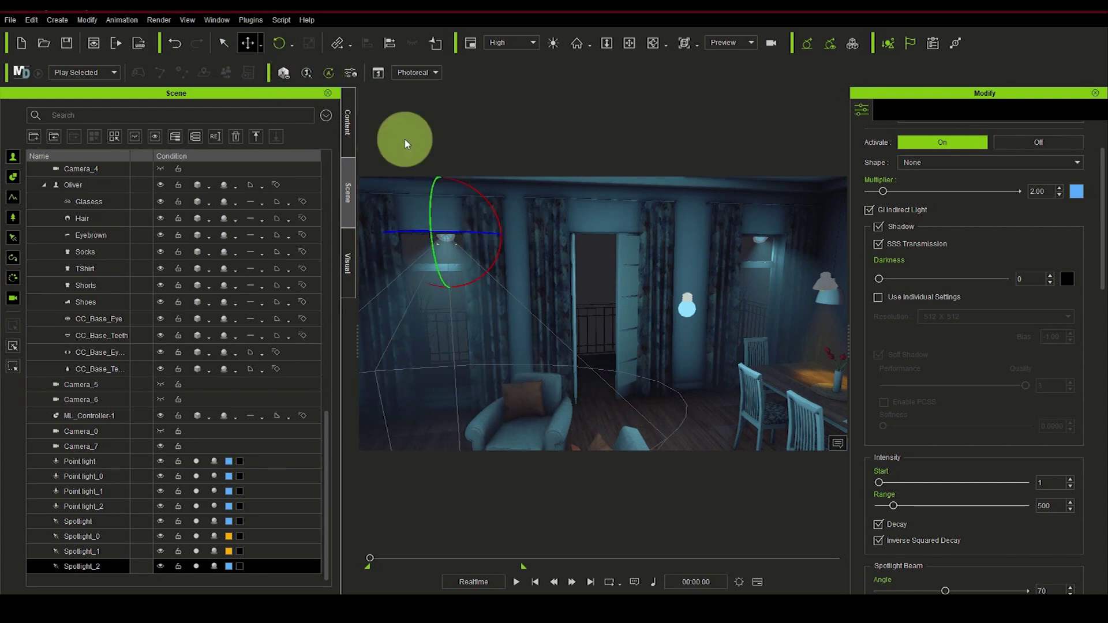
left_click_drag(440, 166, 437, 173)
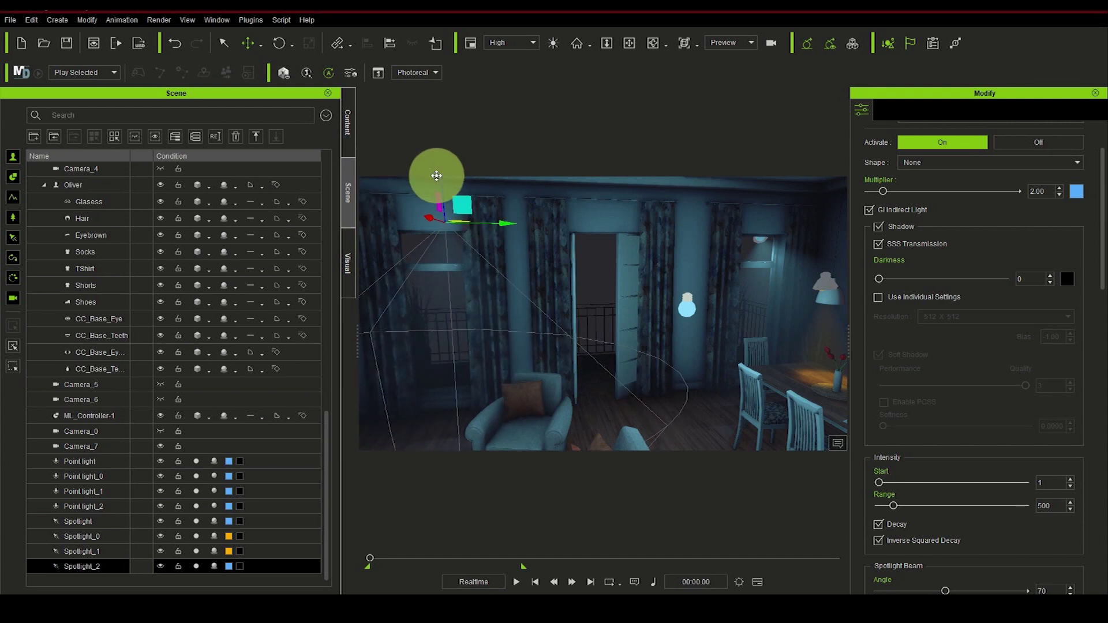
left_click_drag(505, 229, 469, 223)
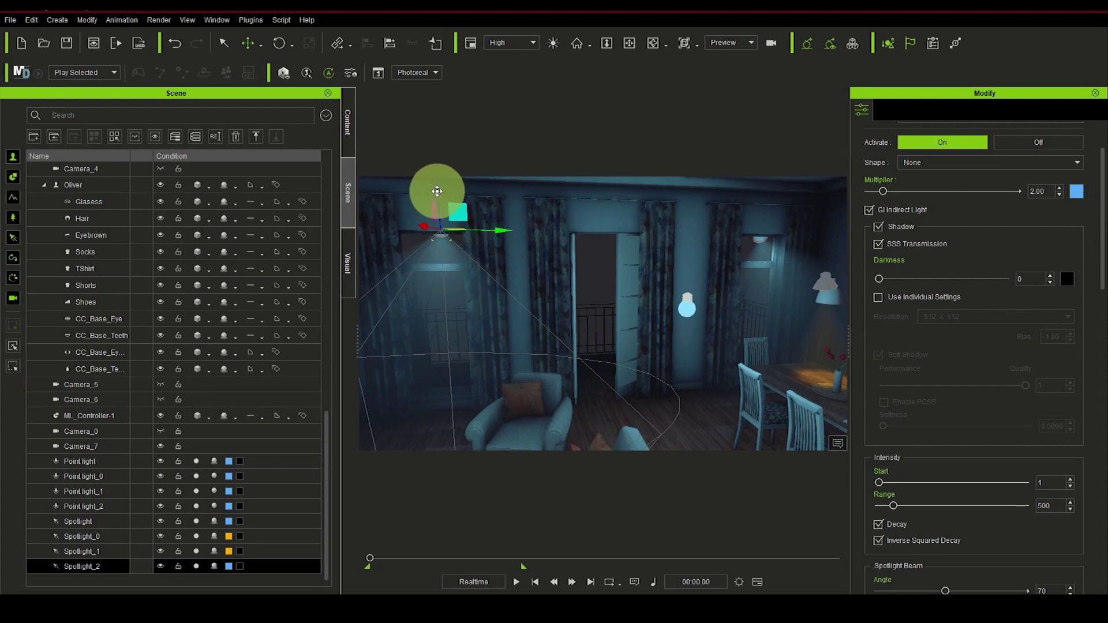
left_click_drag(436, 191, 423, 223)
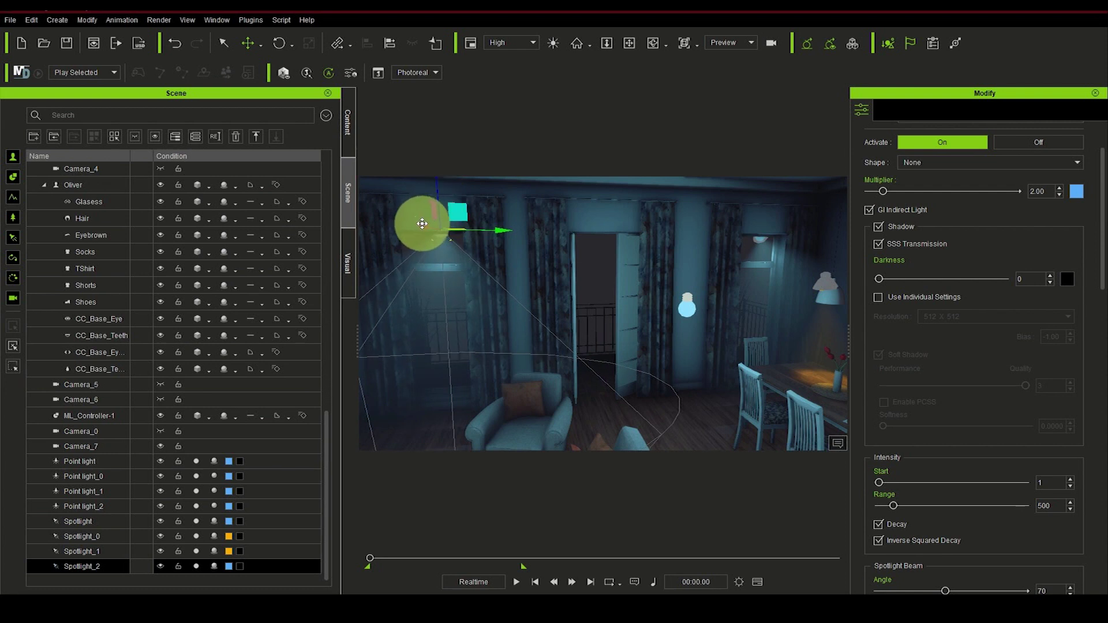
left_click(278, 45)
left_click_drag(429, 195, 428, 204)
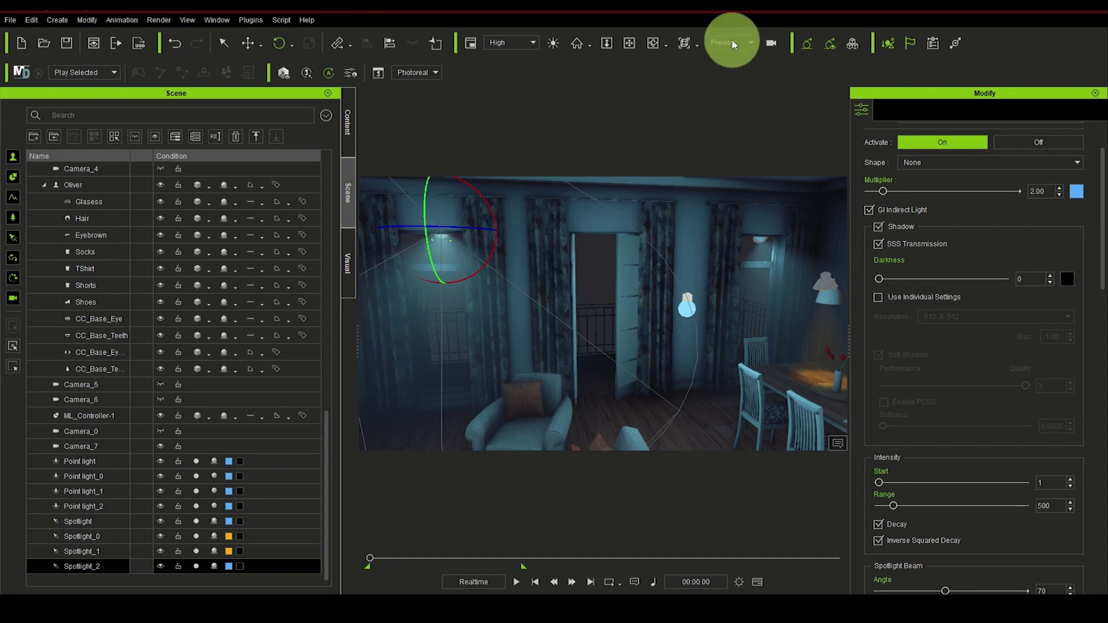
- Switch to Camera_2, select the original blue Spotlight and raise it slightly above its window
left_click(742, 93)
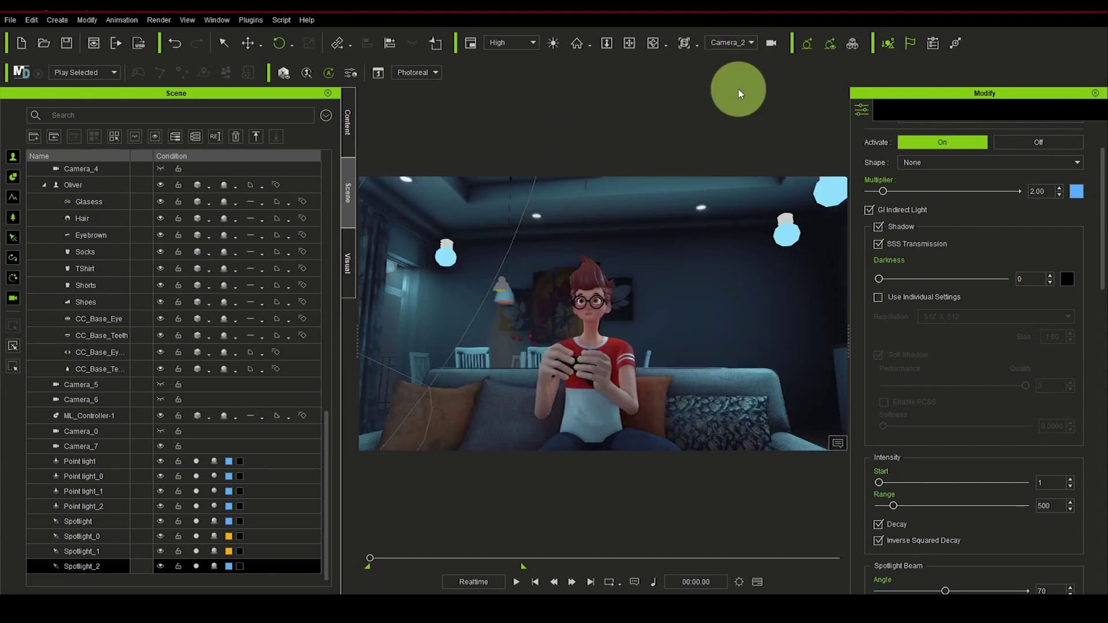
left_click(392, 267)
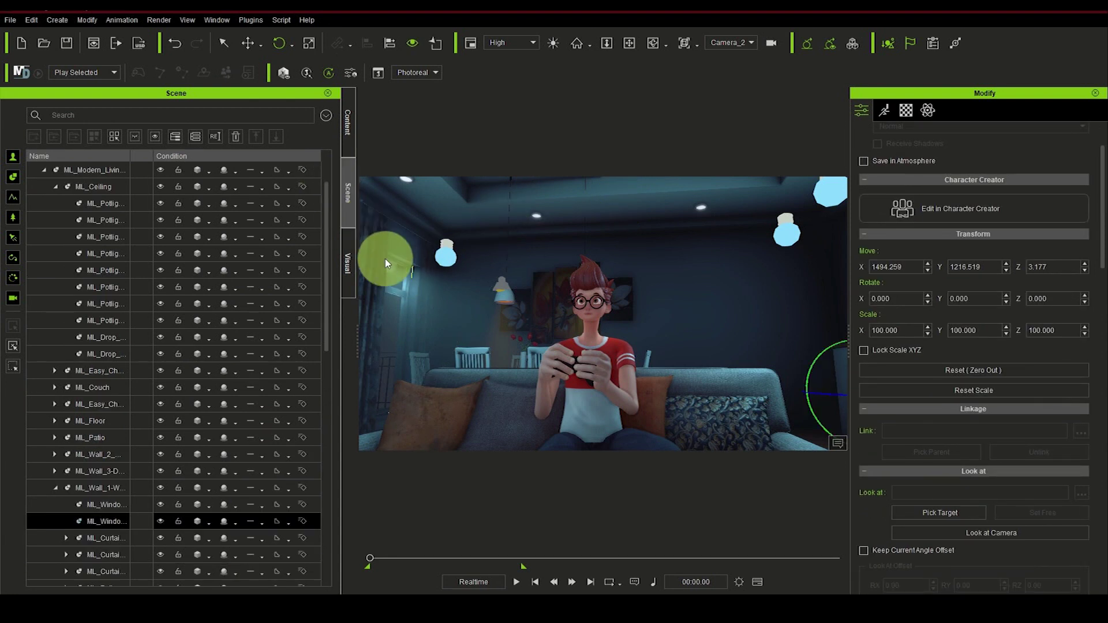
left_click(240, 506, "ctrl")
left_click(266, 555)
scroll(262, 543, "down", 10)
left_click(287, 459)
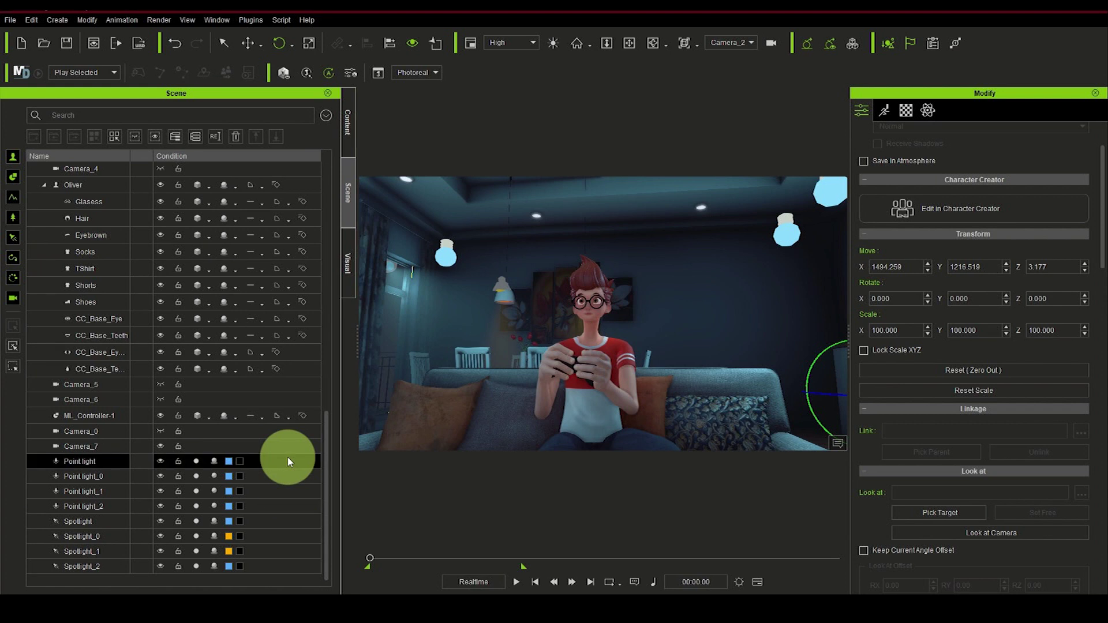
left_click(272, 562)
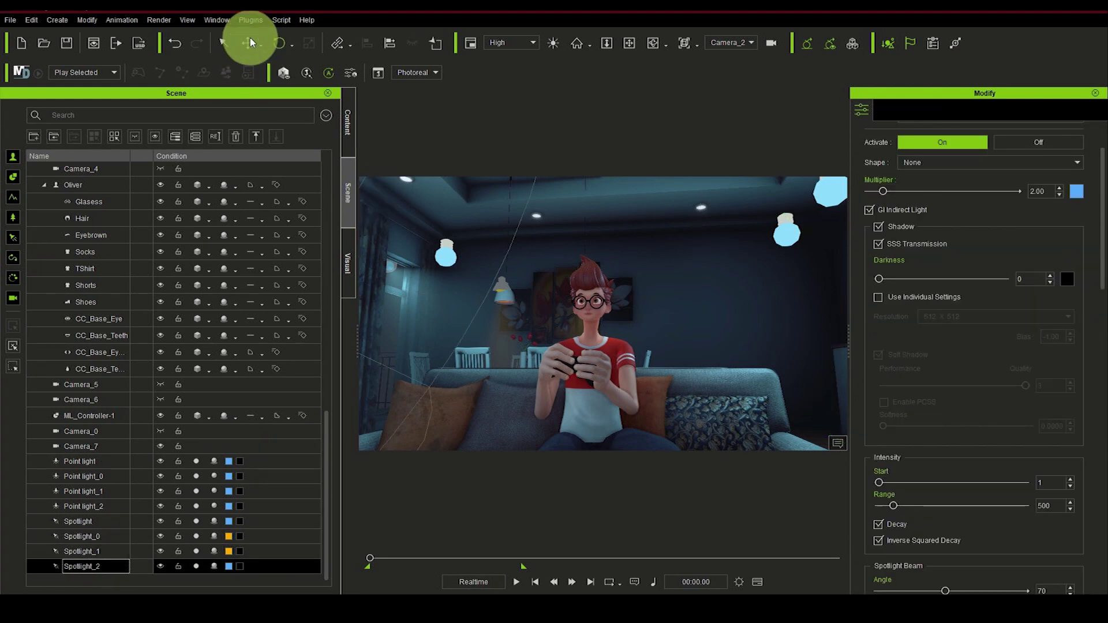
left_click(277, 523)
left_click(425, 260)
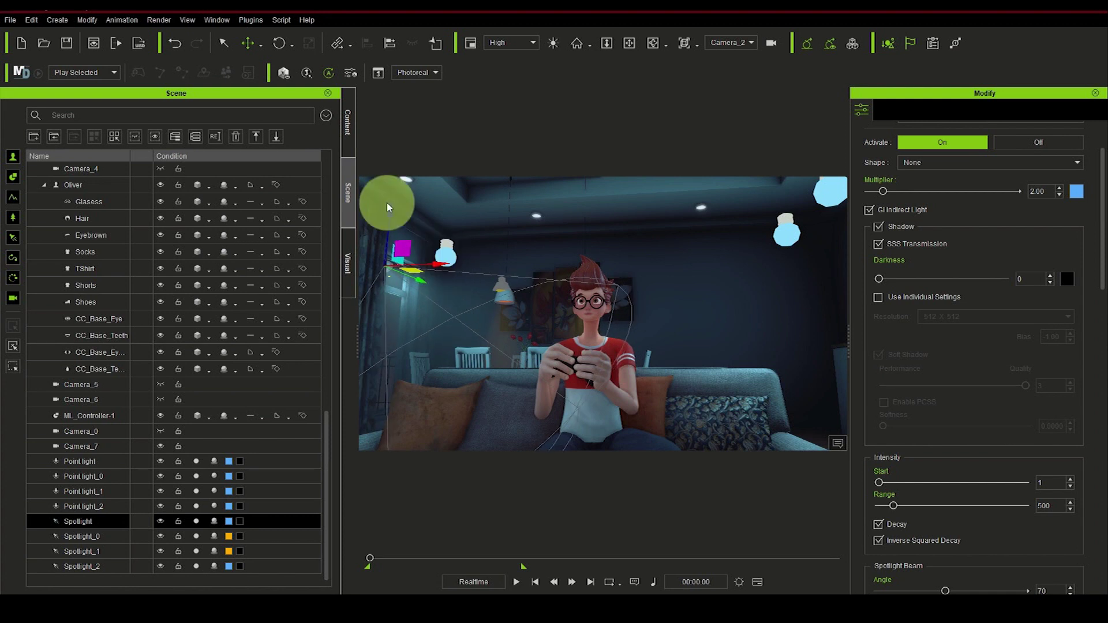
left_click_drag(390, 207, 392, 204)
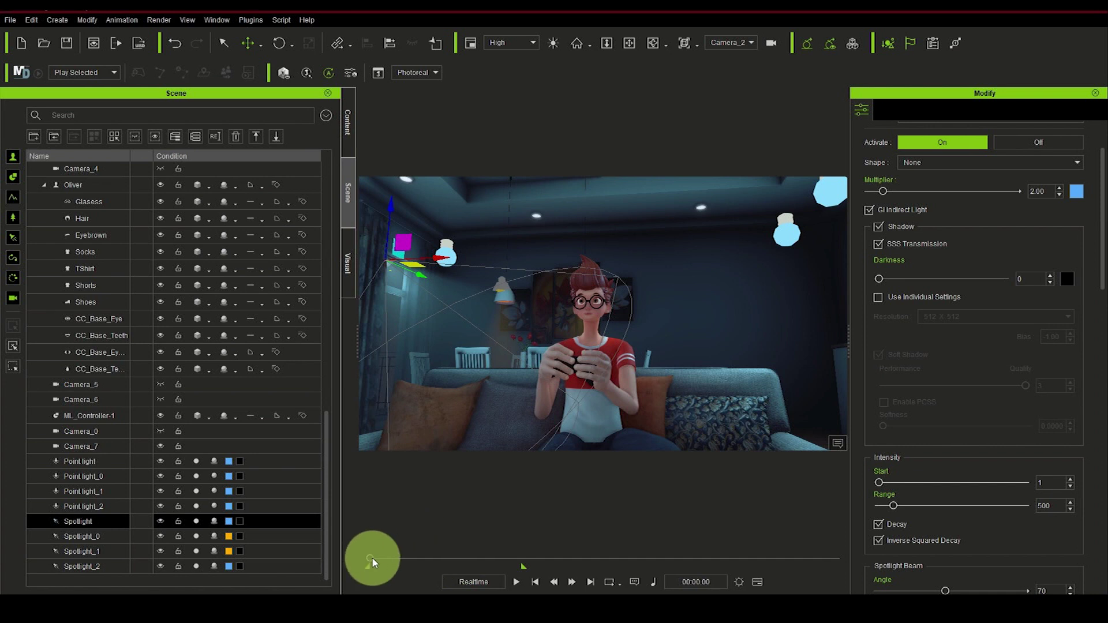
- Hide the viewport markers of all four point lights and all four spotlights
left_click(160, 522)
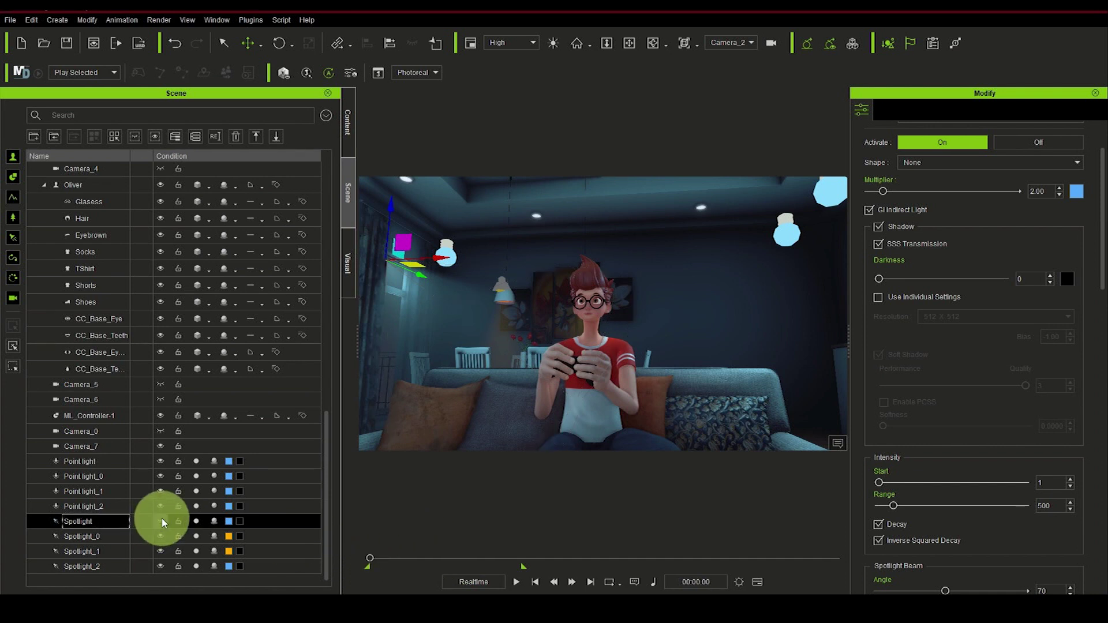
left_click(203, 461)
left_click(222, 448)
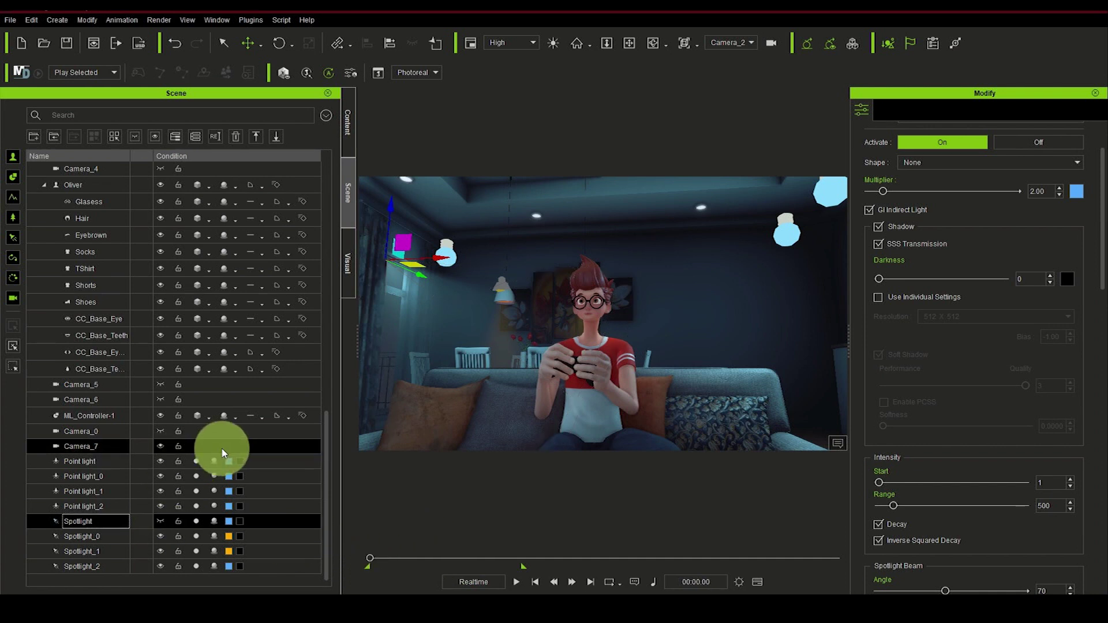
left_click(265, 461)
left_click(160, 463)
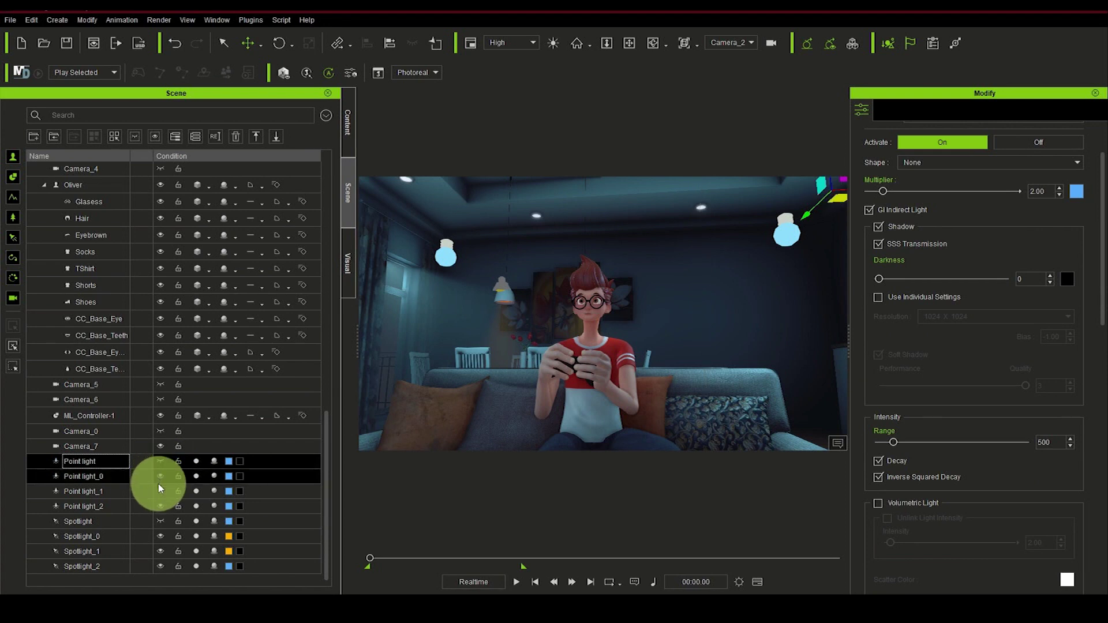
left_click(160, 476)
left_click(160, 491)
left_click(160, 506)
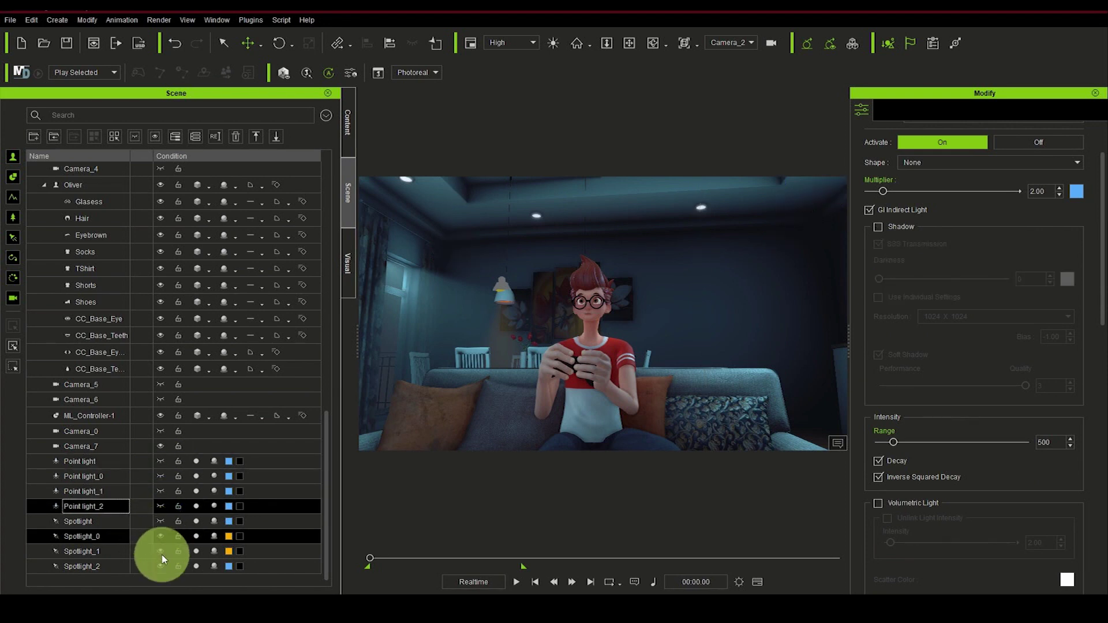
left_click(161, 553)
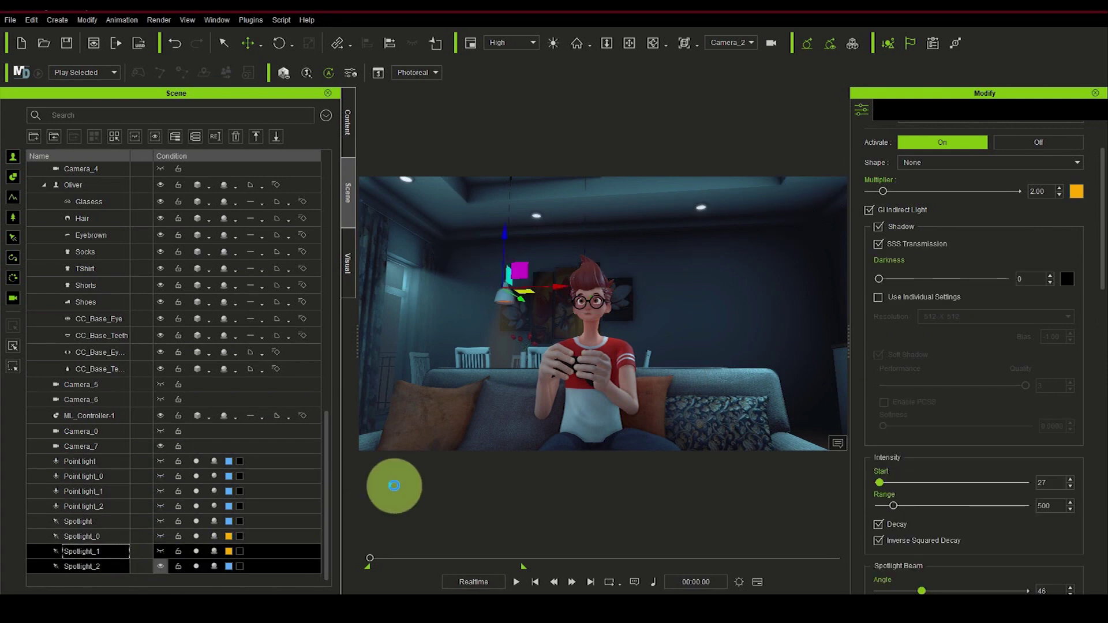
left_click(160, 566)
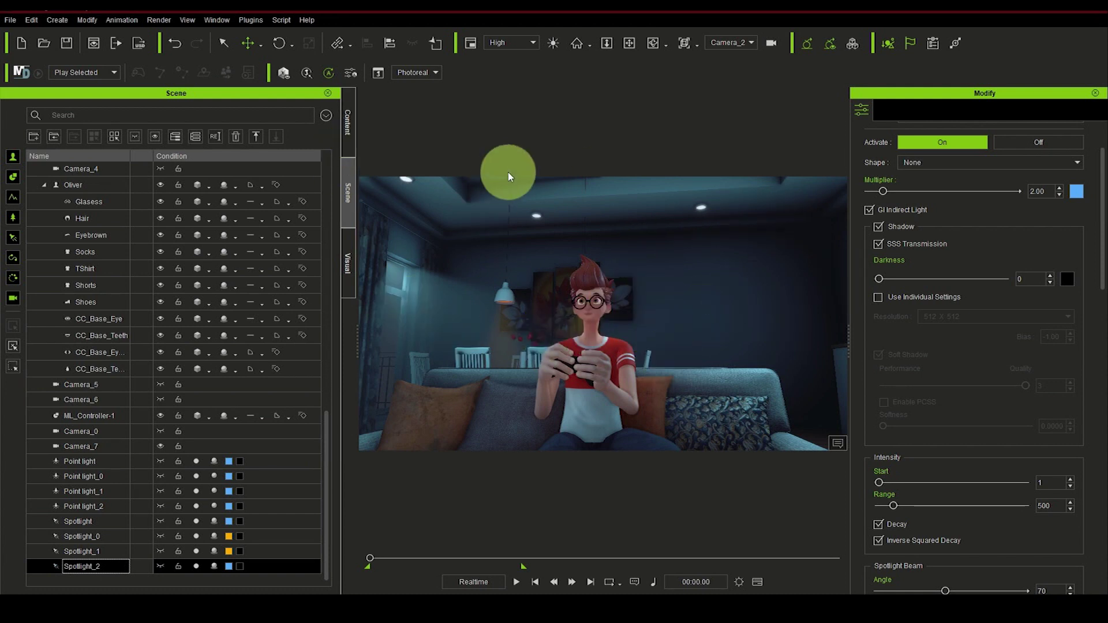
- Create a point light and place it at the back wall beneath the right ceiling light, at about X 316, Y 403, Z 324
left_click(55, 21)
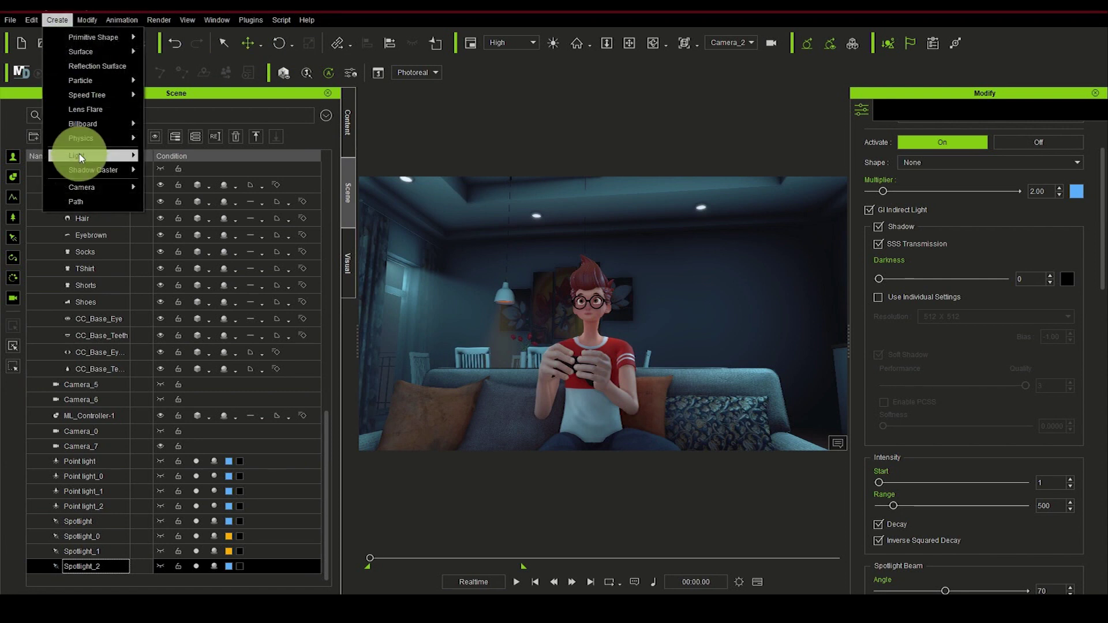
mouse_move(81, 159)
left_click(228, 182)
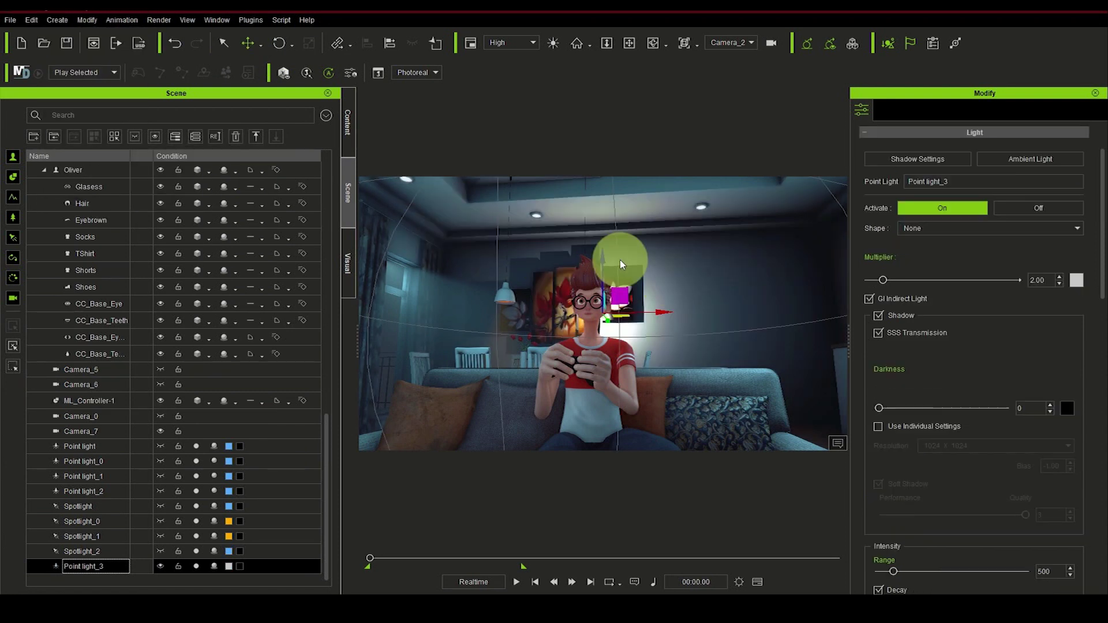
left_click_drag(662, 312, 687, 320)
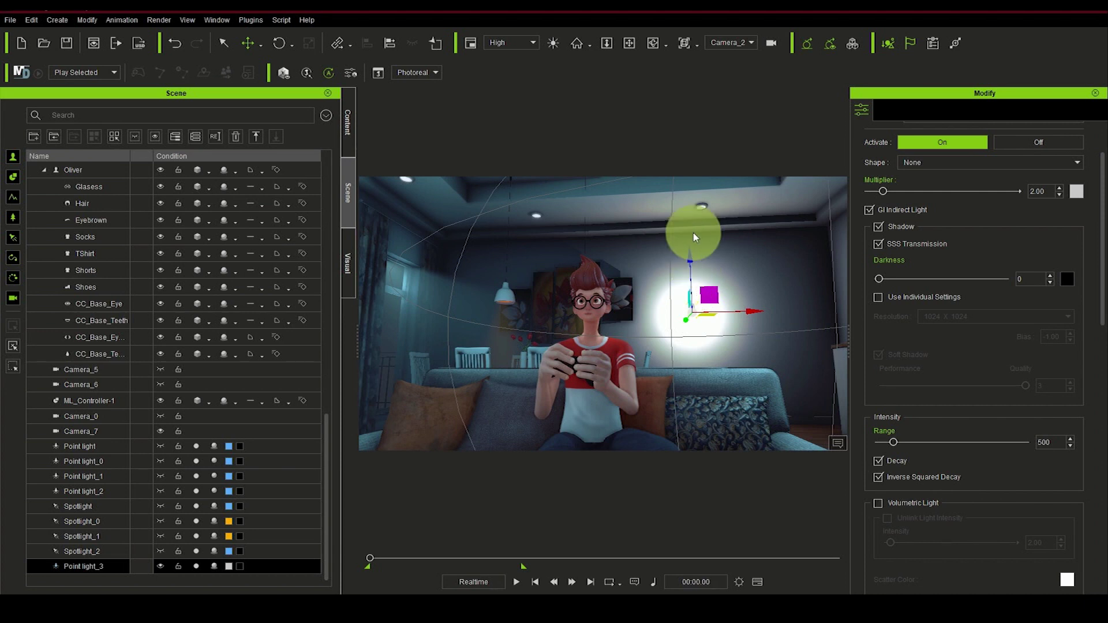
left_click_drag(699, 209, 776, 245)
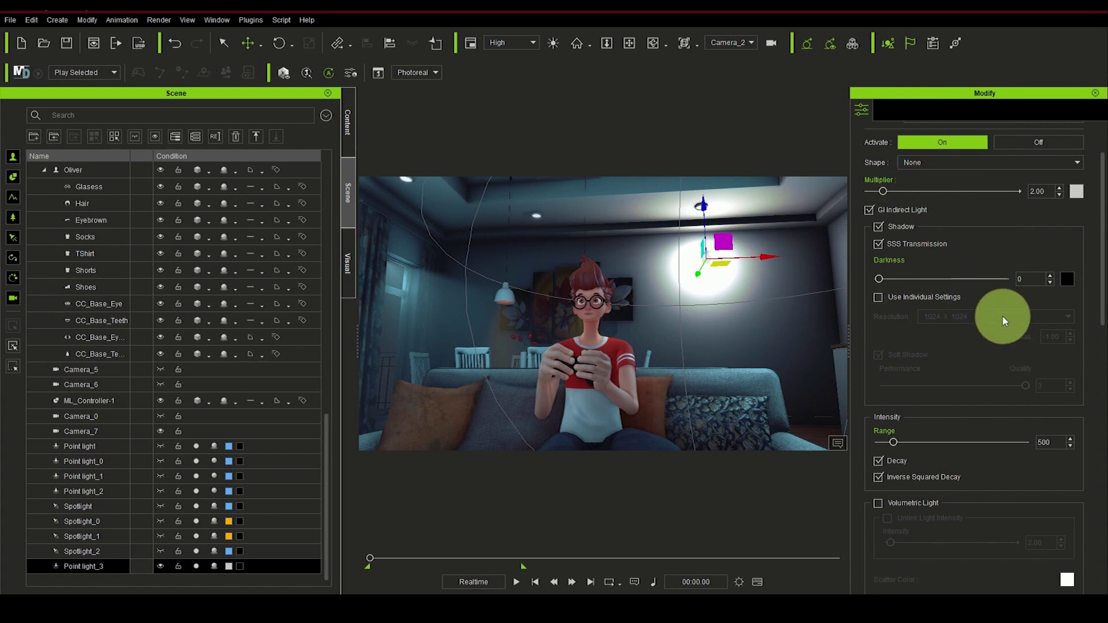
- Load the Tracking IES profile into the new point light and raise it towards the ceiling to about Z 419
scroll(1003, 321, "down", 5)
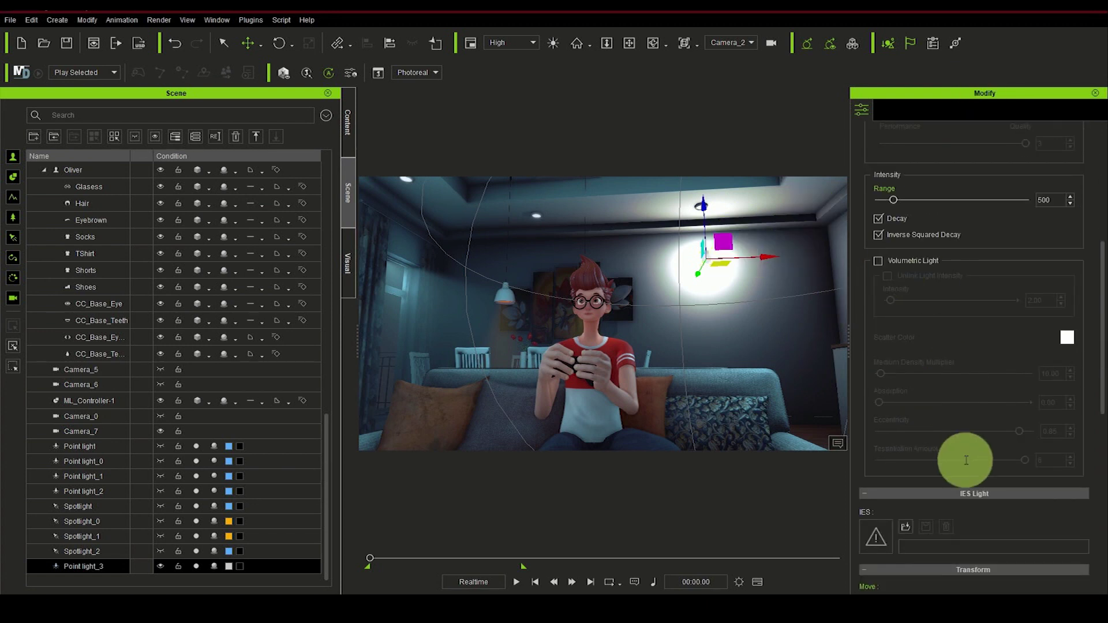
scroll(965, 458, "down", 7)
scroll(924, 357, "up", 2)
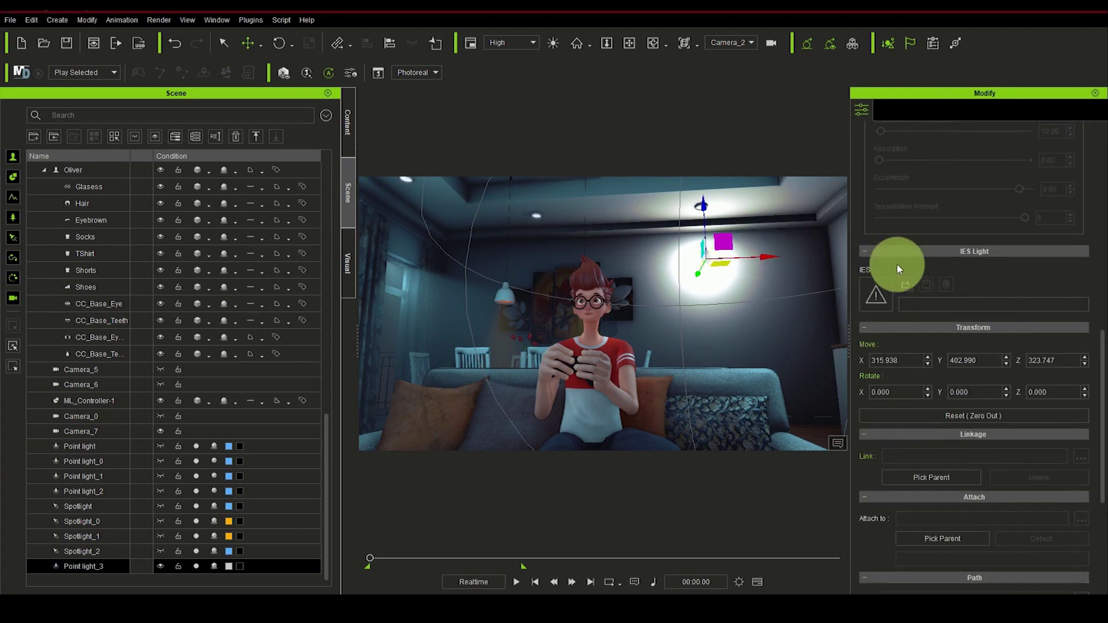
left_click(875, 296)
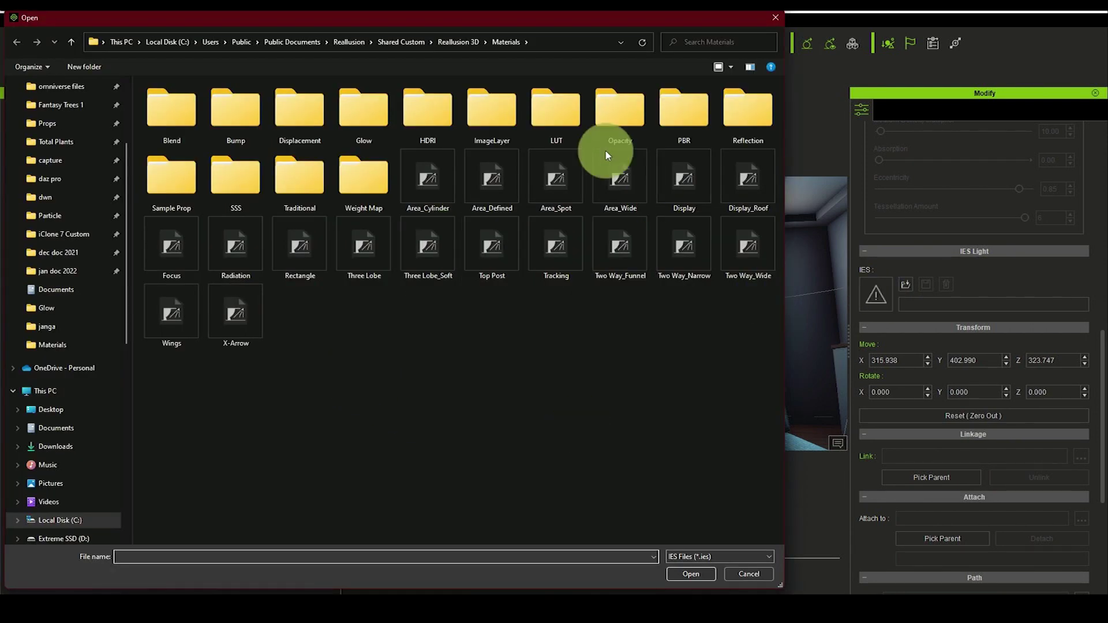
double_click(551, 262)
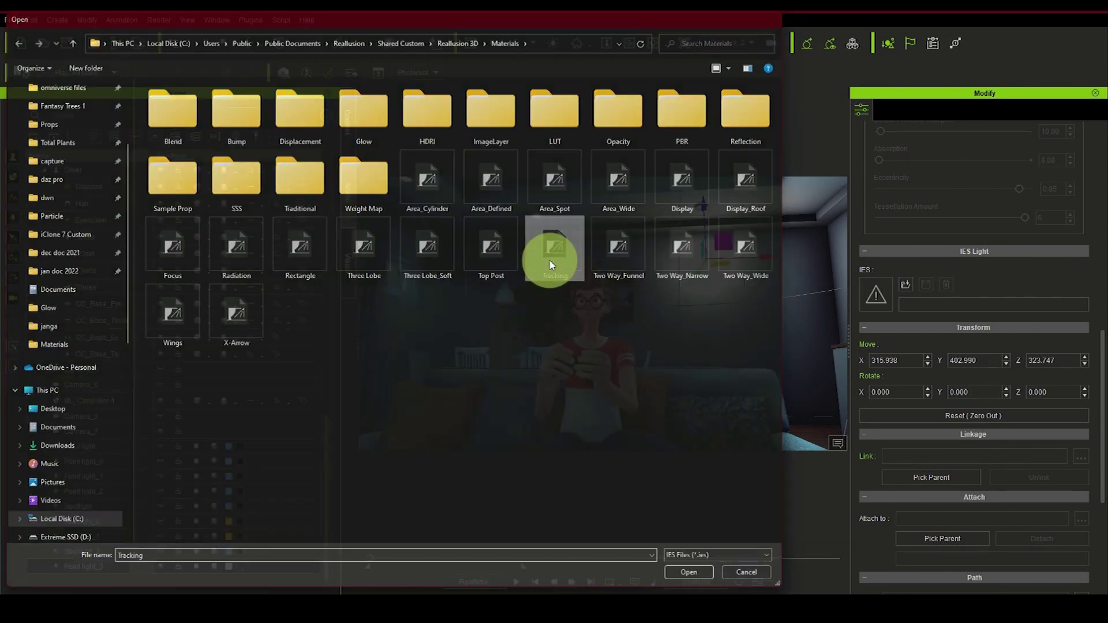
left_click(708, 197)
left_click_drag(706, 196, 726, 168)
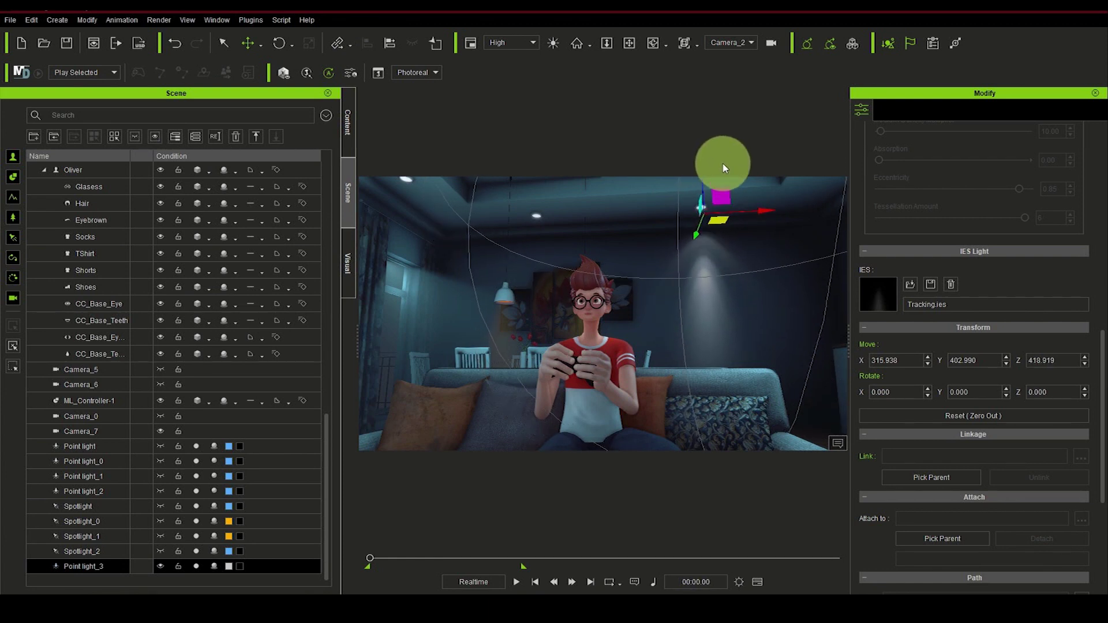
- Duplicate the back wall's IES point light, move the copy along the wall to about X -27 beneath the other ceiling light, and save the project
left_click(698, 235)
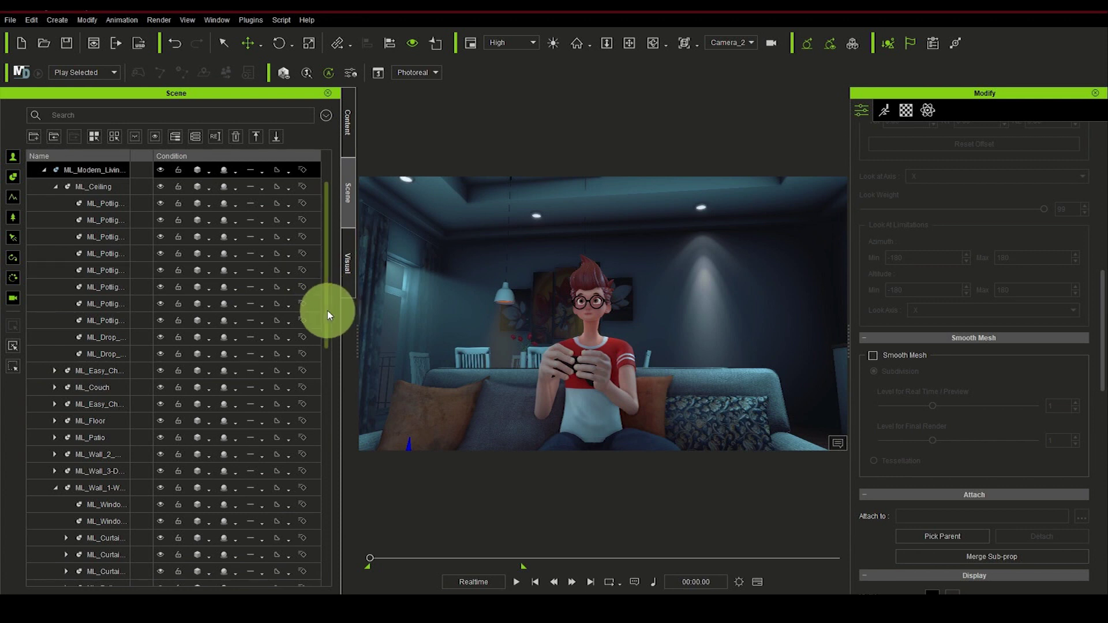
left_click_drag(335, 408, 329, 559)
left_click(287, 568)
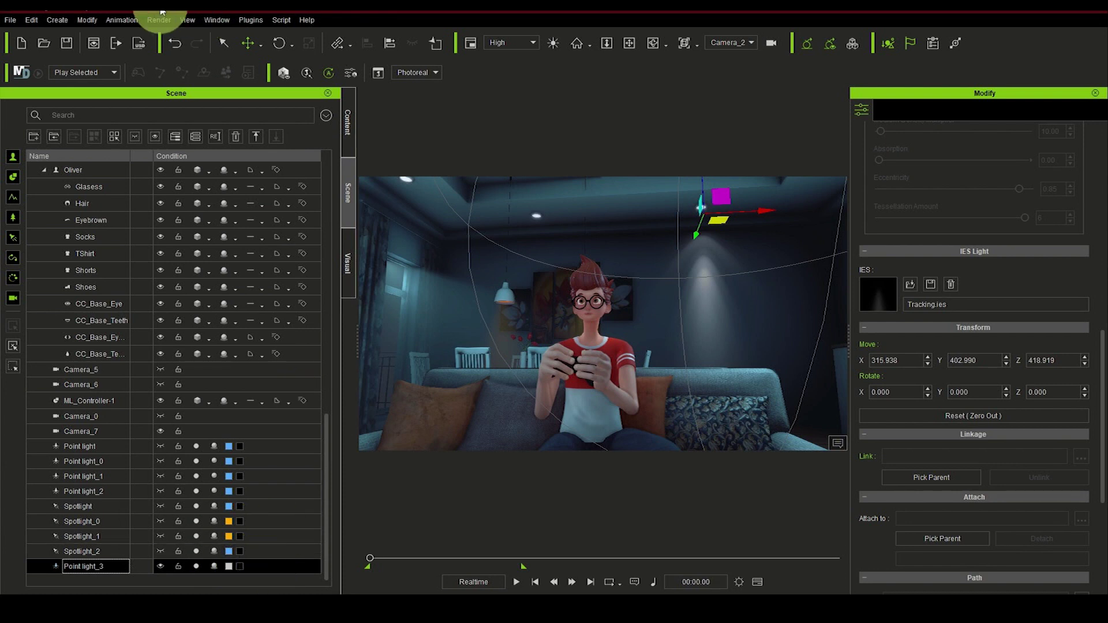
left_click(31, 20)
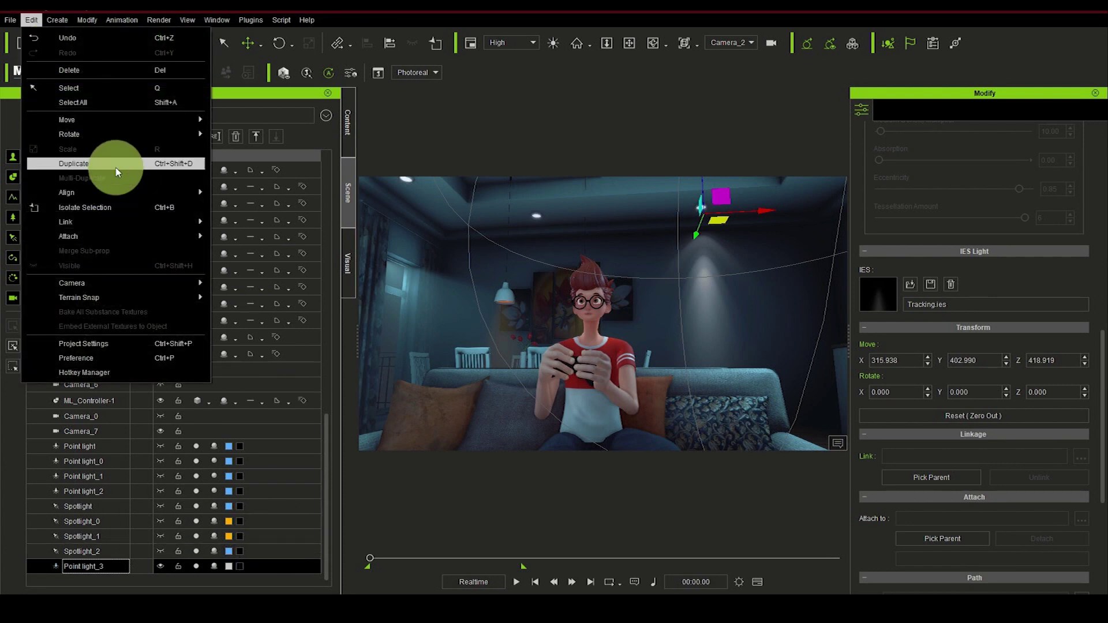
left_click(713, 203)
left_click_drag(757, 214, 594, 218)
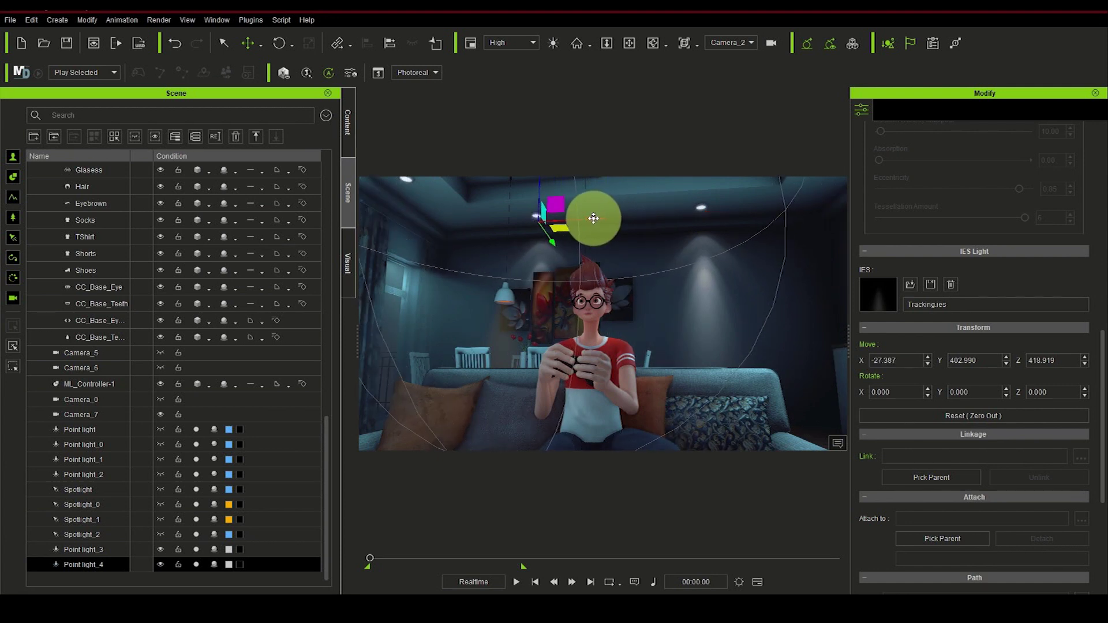
left_click(69, 44)
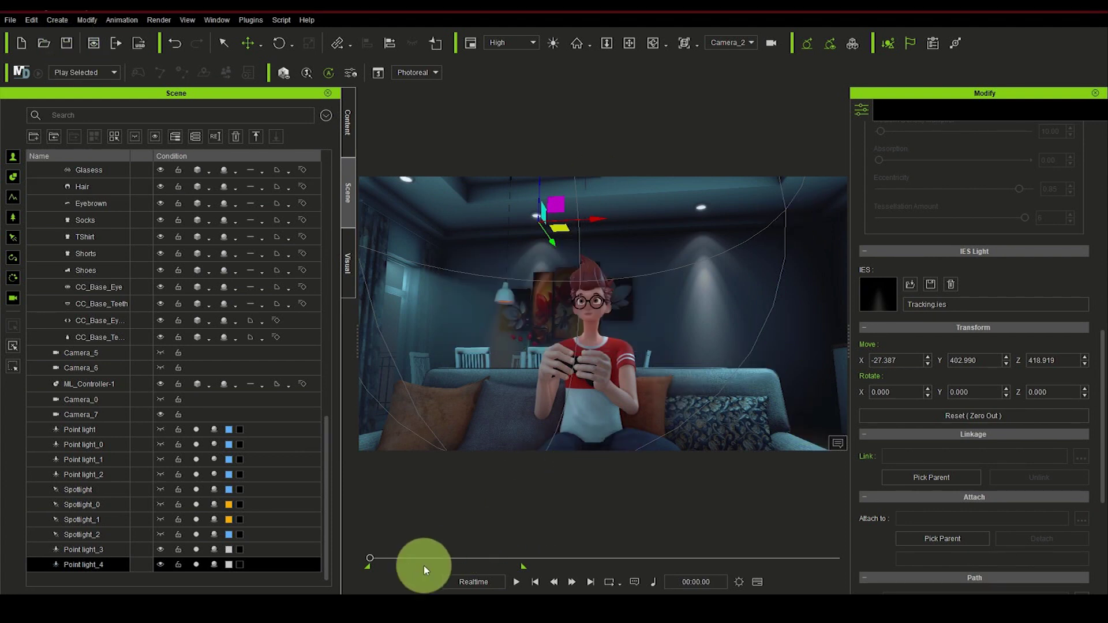
left_click_drag(402, 560, 366, 583)
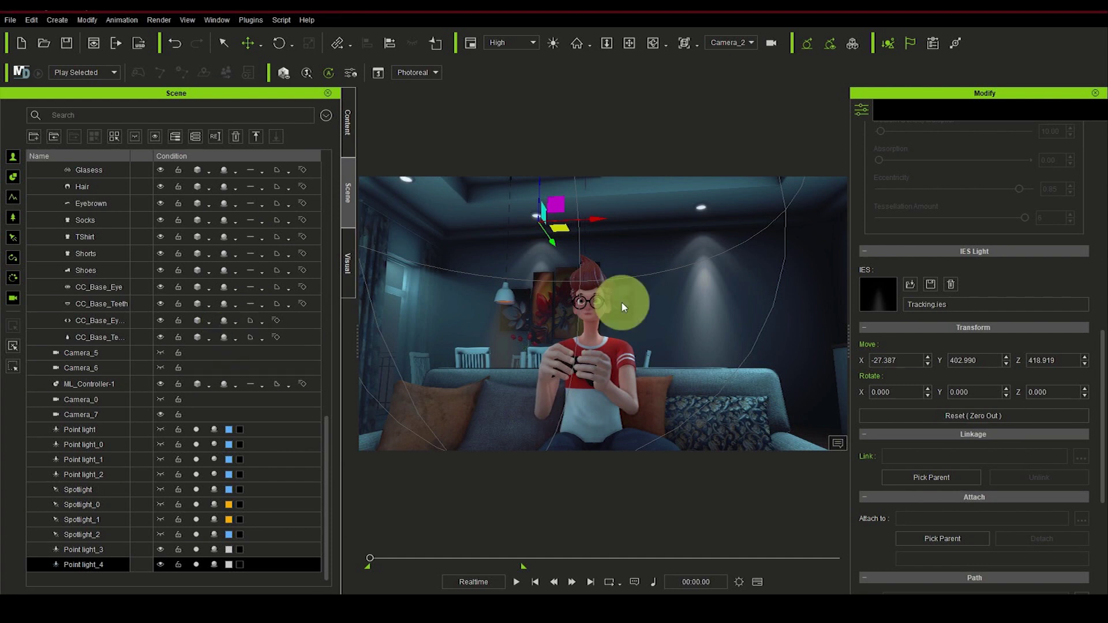
- Switch to the Preview camera and, with the character's glasses selected as the focus, turn the view to face the TV wall
left_click(745, 43)
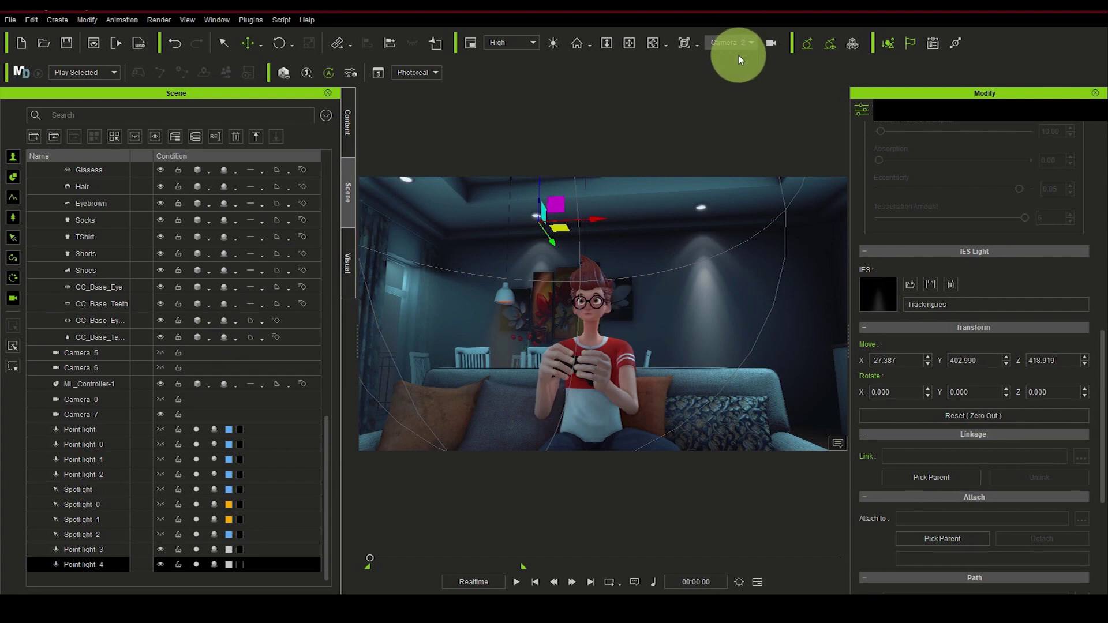
left_click(738, 55)
scroll(642, 313, "down", 3)
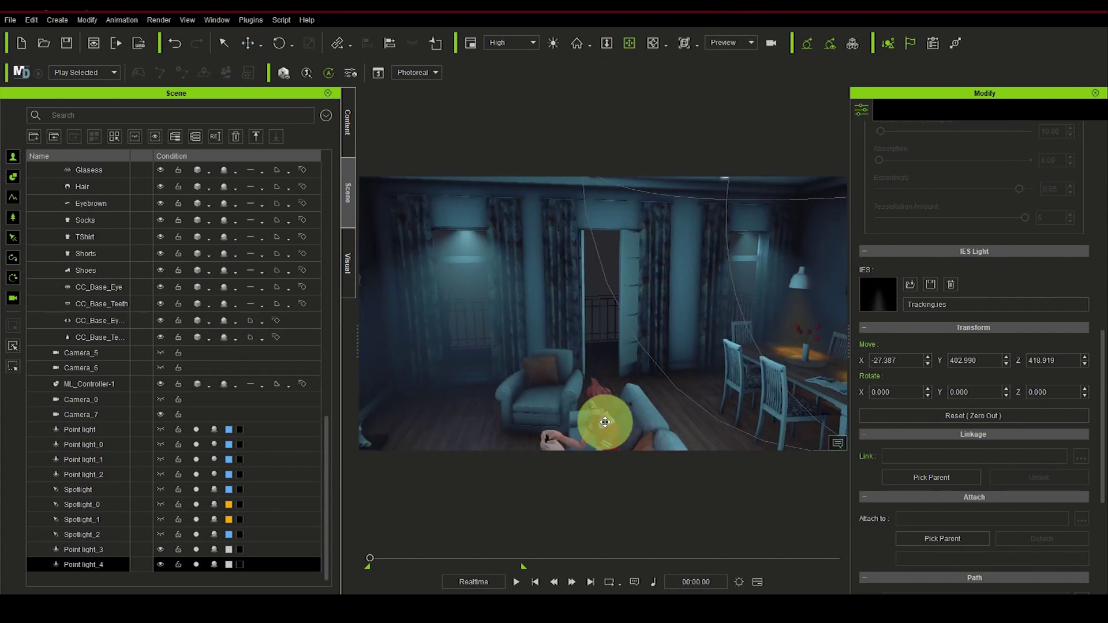
left_click(596, 408)
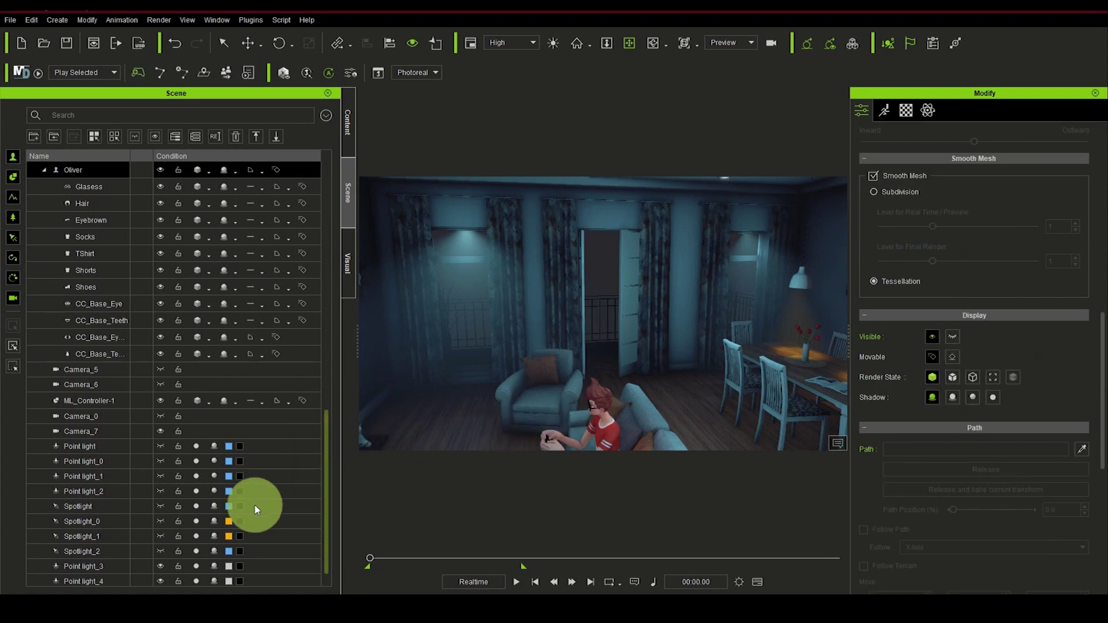
scroll(133, 369, "up", 3)
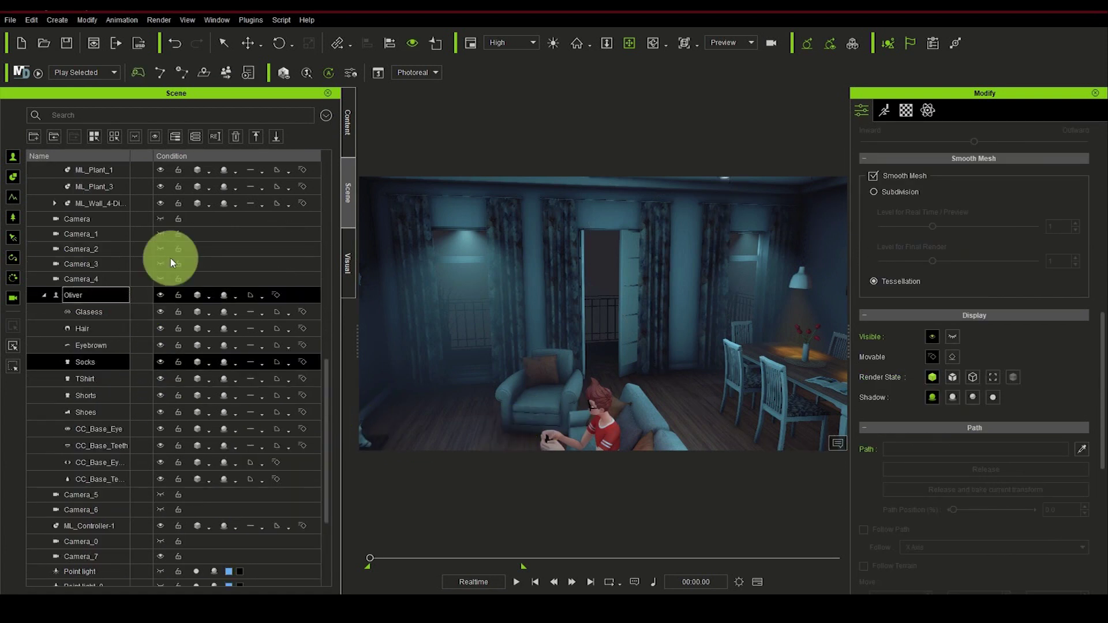
left_click(74, 310)
left_click(629, 42)
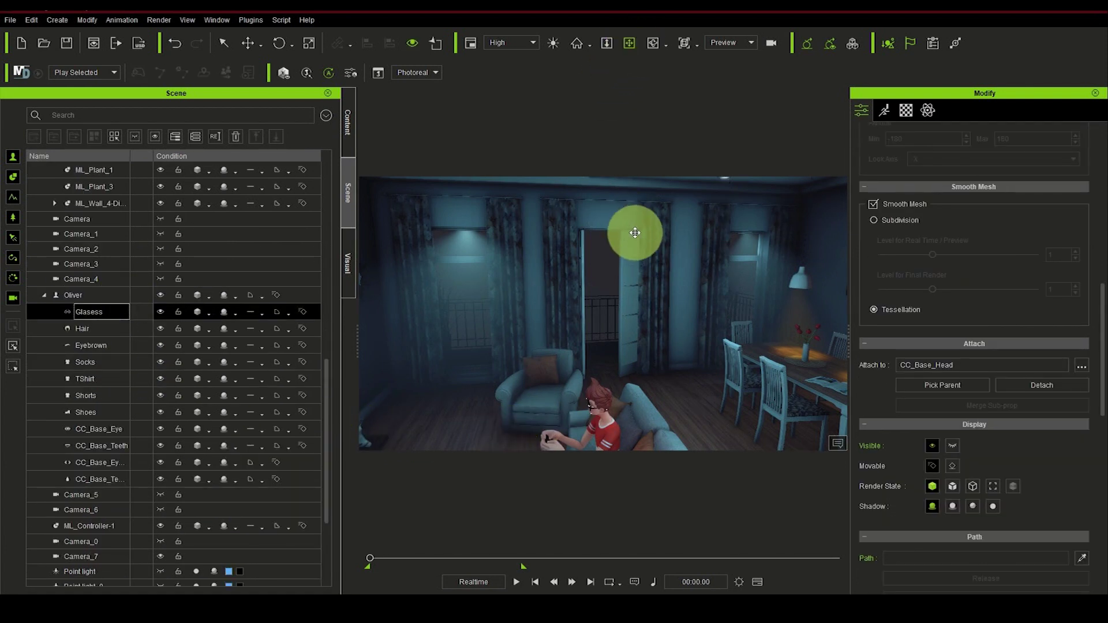
left_click_drag(613, 235, 642, 341)
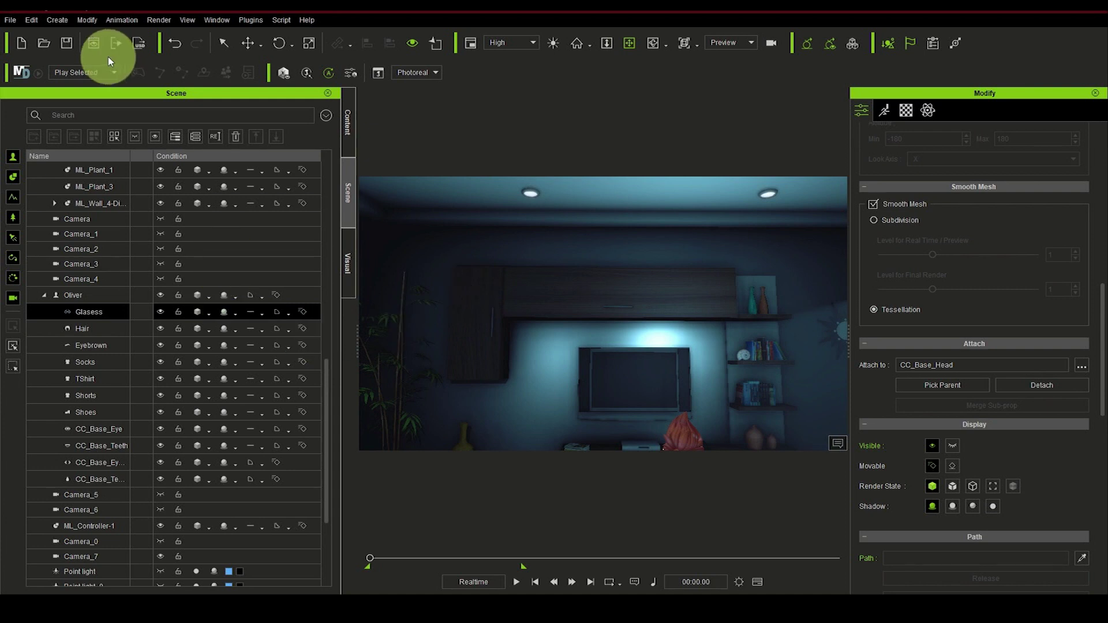
- Create a point light in front of the TV wall's upper cabinets and position it at about X 298, Y -314, Z 275
left_click(58, 19)
mouse_move(91, 155)
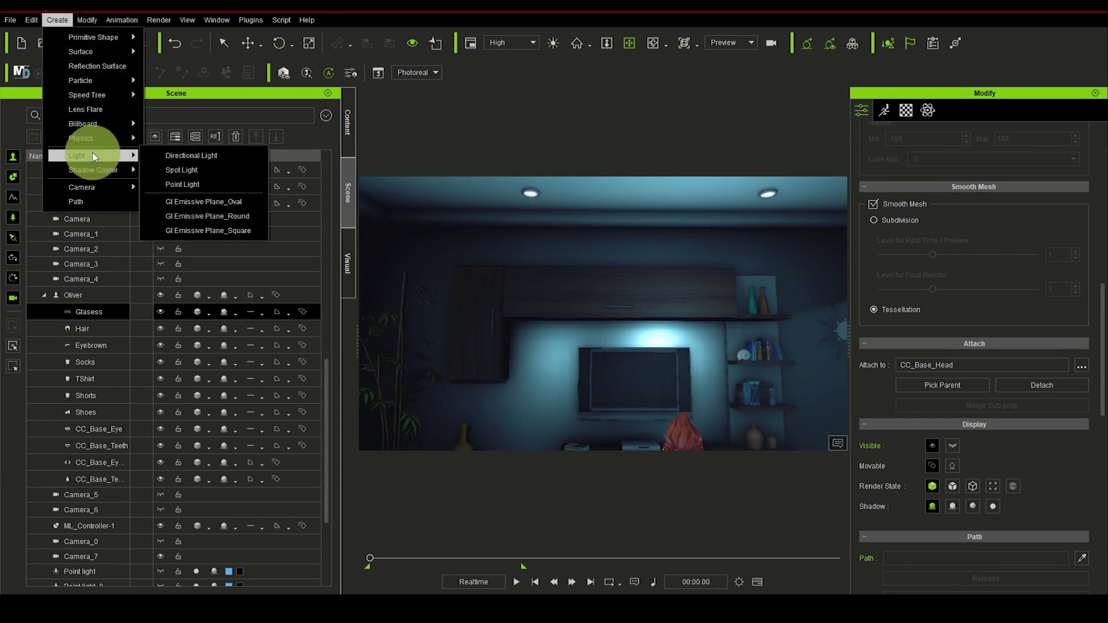
left_click(205, 184)
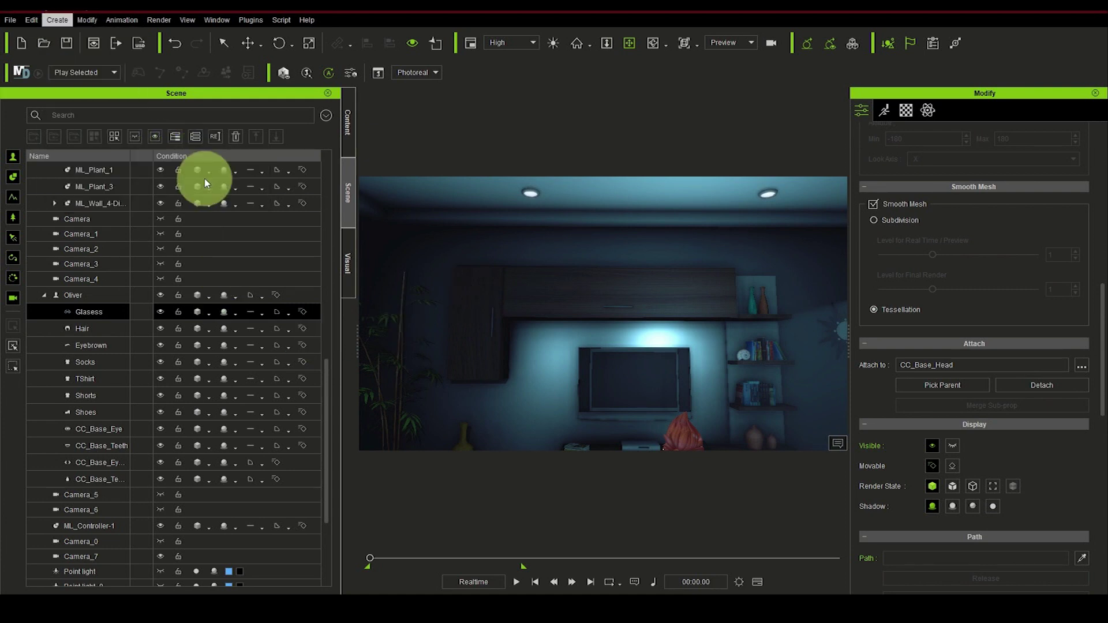
left_click(247, 45)
left_click_drag(577, 317, 521, 282)
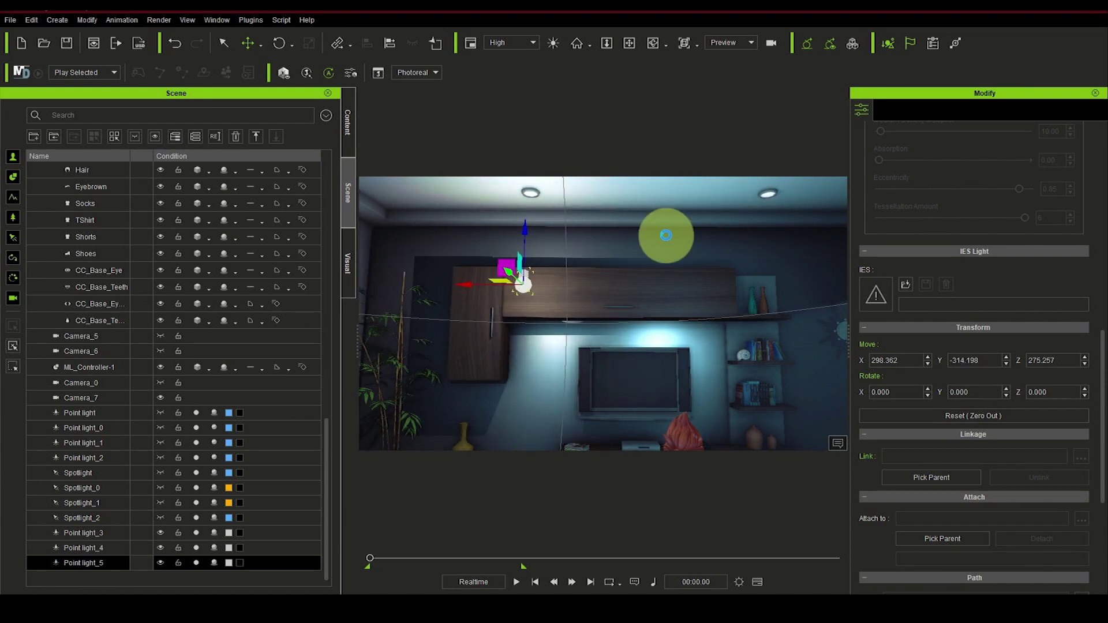
- Load the Tracking IES profile into the TV-wall point light and move it near the ceiling light, at about X 312, Y -412, Z 397
left_click(878, 292)
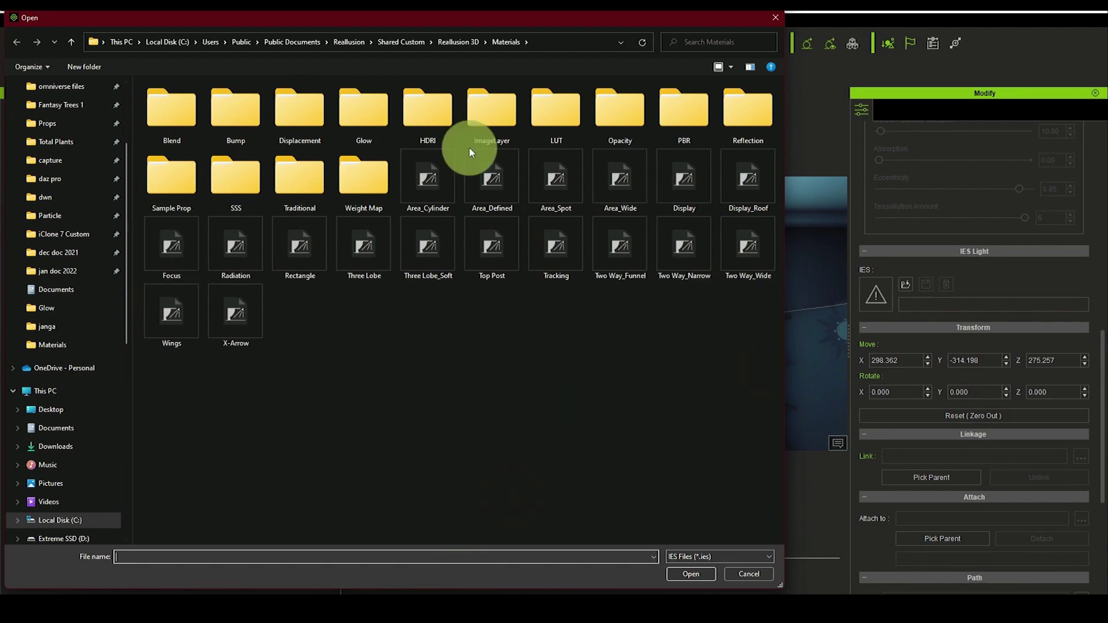
double_click(558, 243)
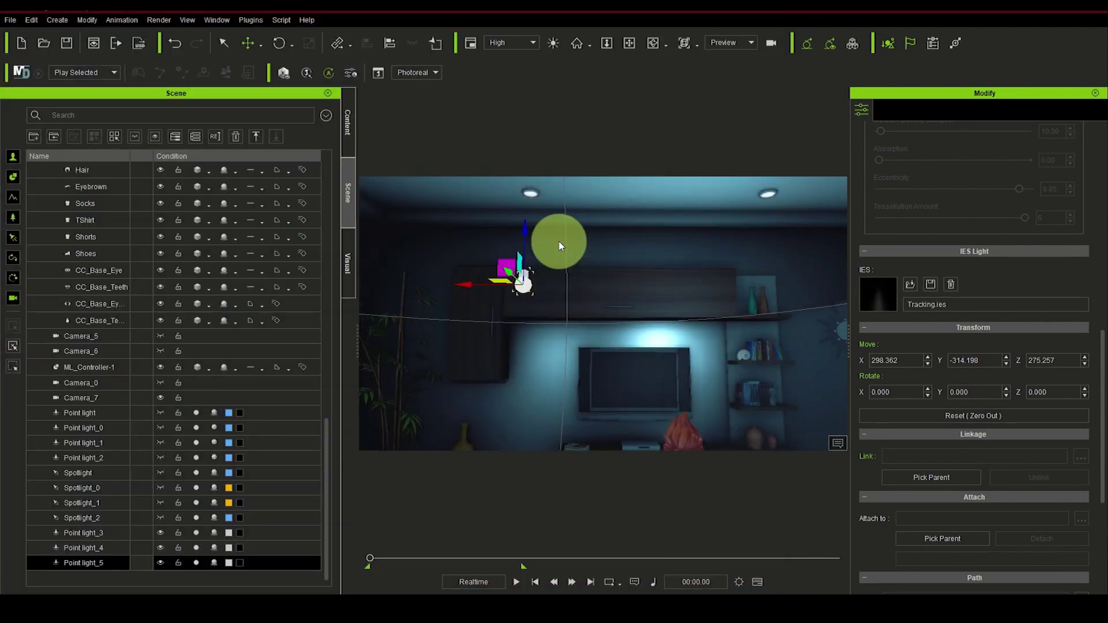
left_click_drag(519, 265, 533, 294)
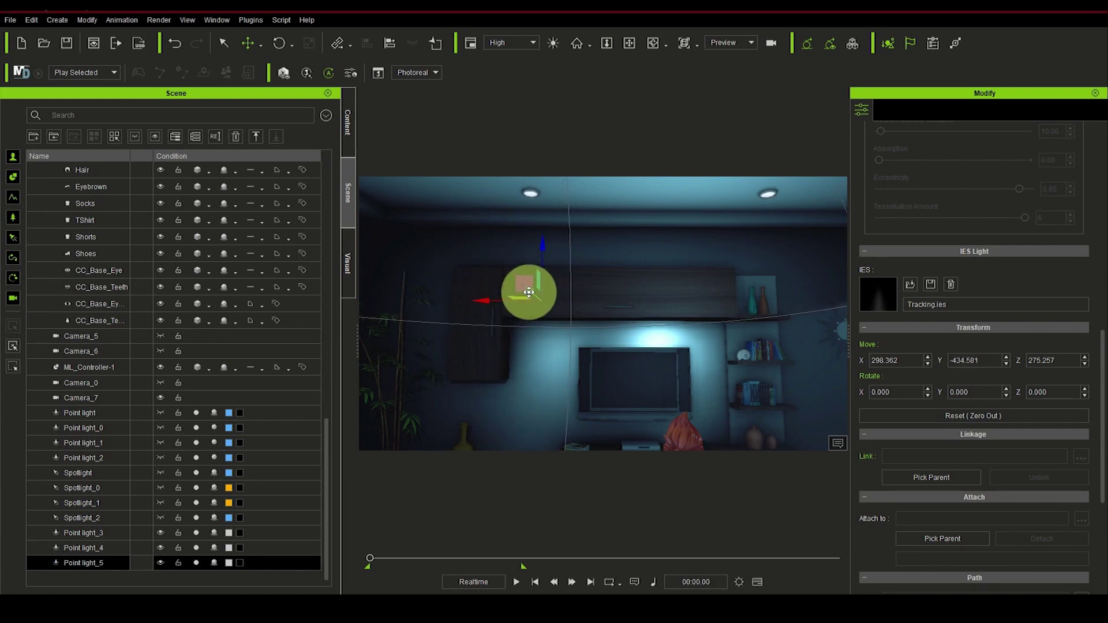
left_click_drag(530, 294, 469, 225)
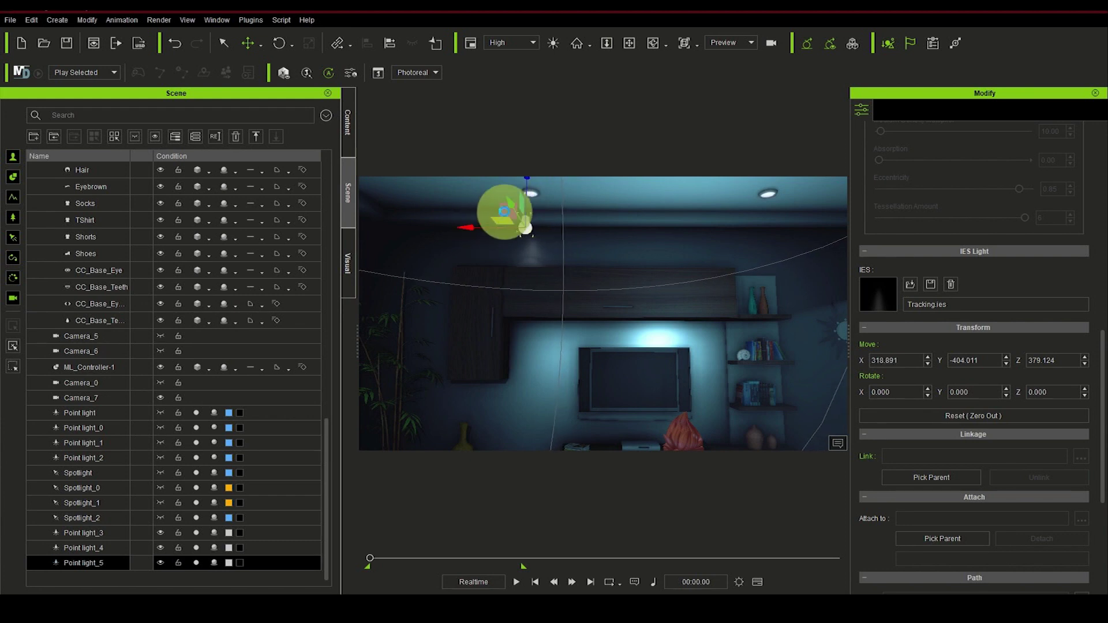
mouse_move(526, 171)
left_mouse_down()
mouse_move(526, 161)
mouse_move(516, 188)
left_mouse_up()
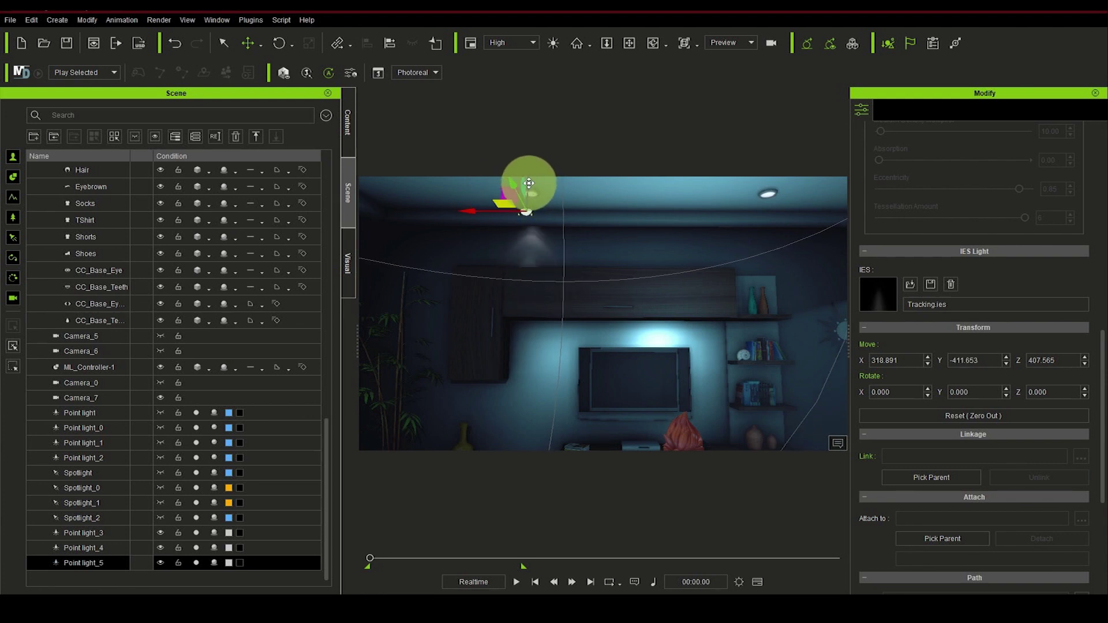
left_click_drag(528, 185, 475, 219)
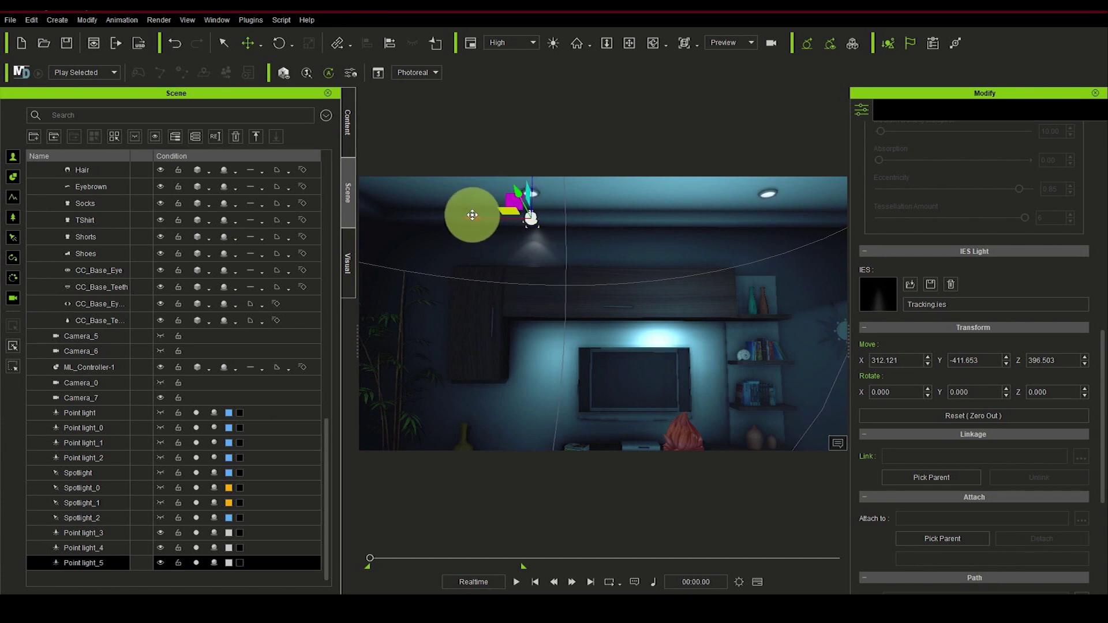
- Duplicate the TV-wall IES light, move the copy to about X -60 beneath the other ceiling light, and switch back to Camera_2
left_click(31, 21)
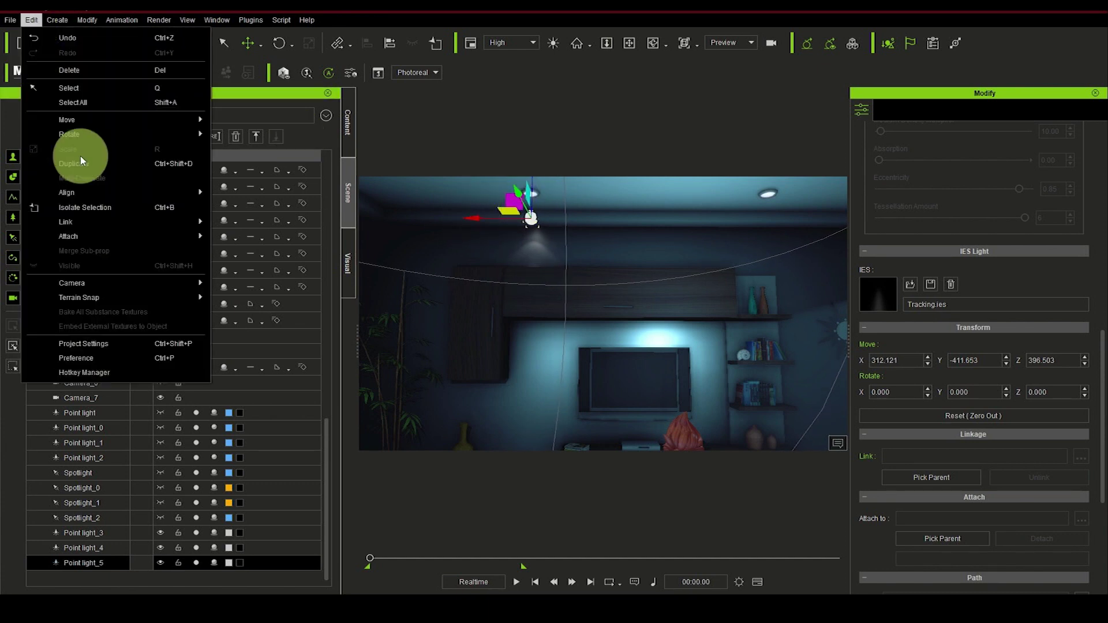
left_click(85, 165)
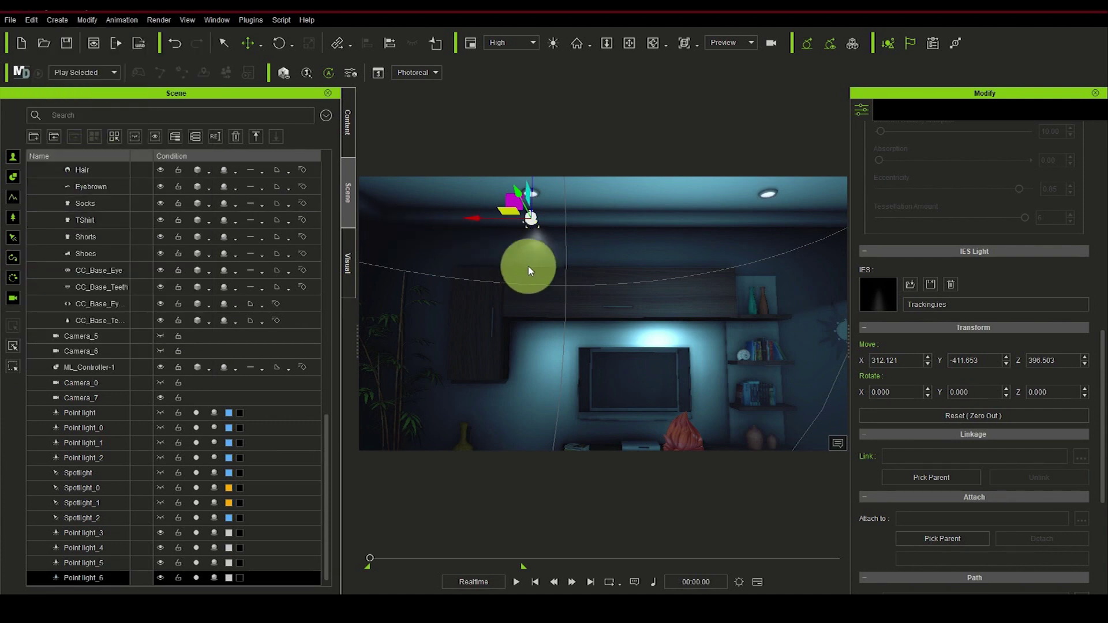
left_click_drag(491, 222, 730, 220)
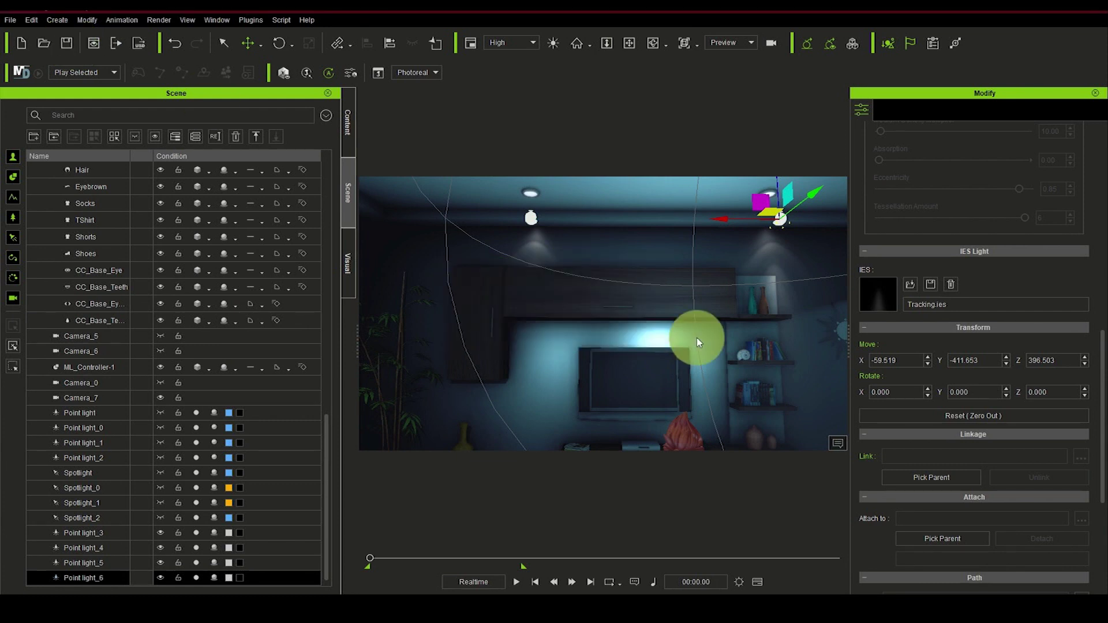
left_click(742, 44)
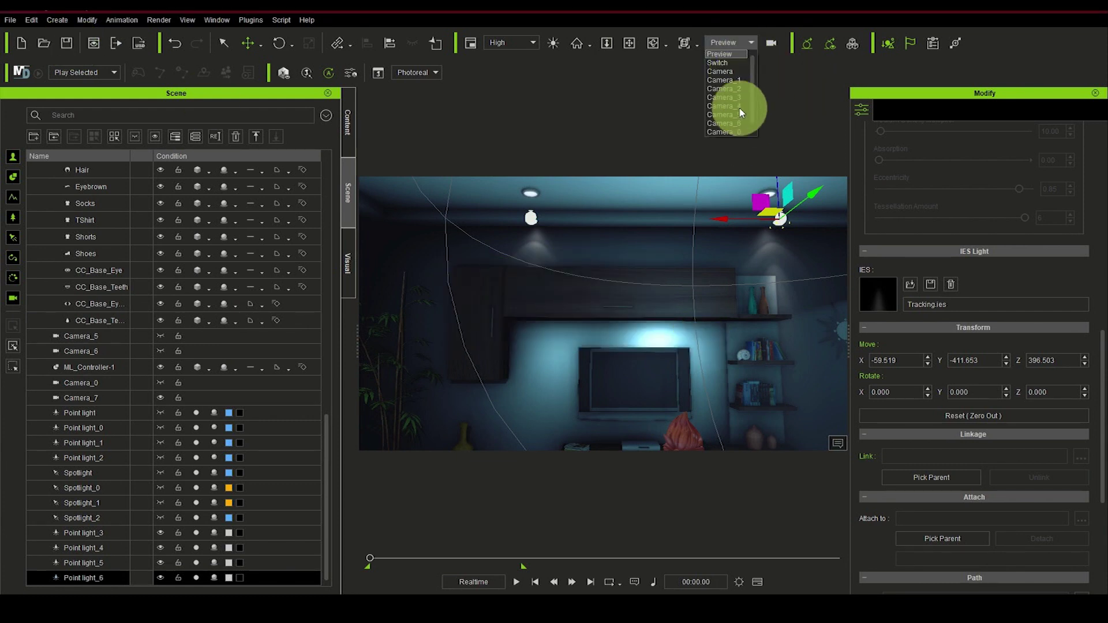
left_click(741, 89)
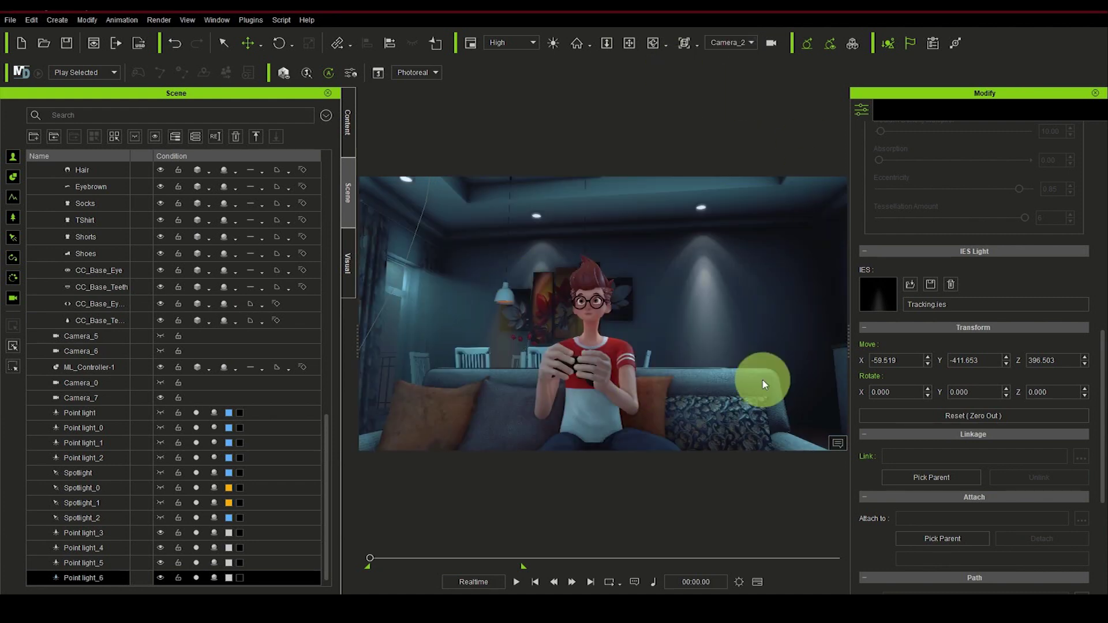